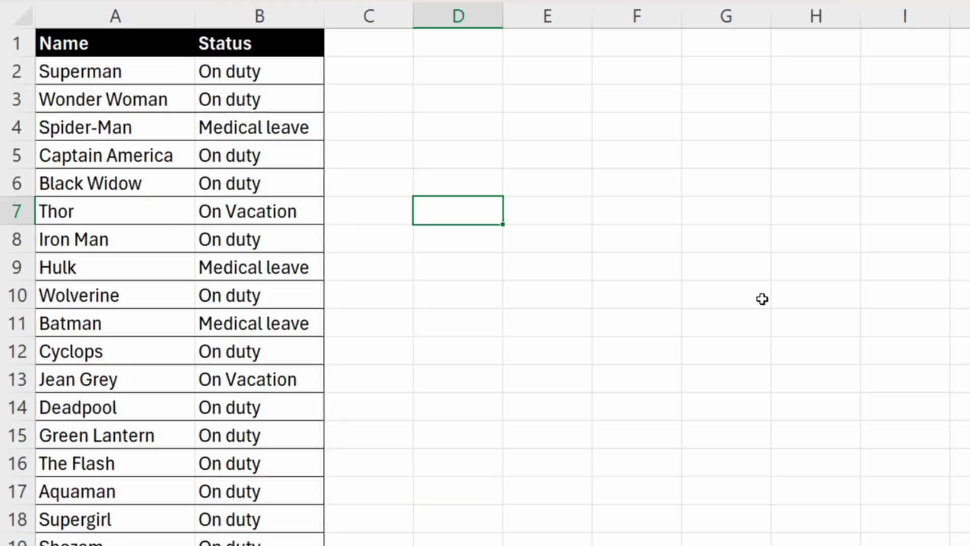
Step: Set Wonder Woman's status to On Vacation
{"action": "left_click", "coordinate": [249, 100]}
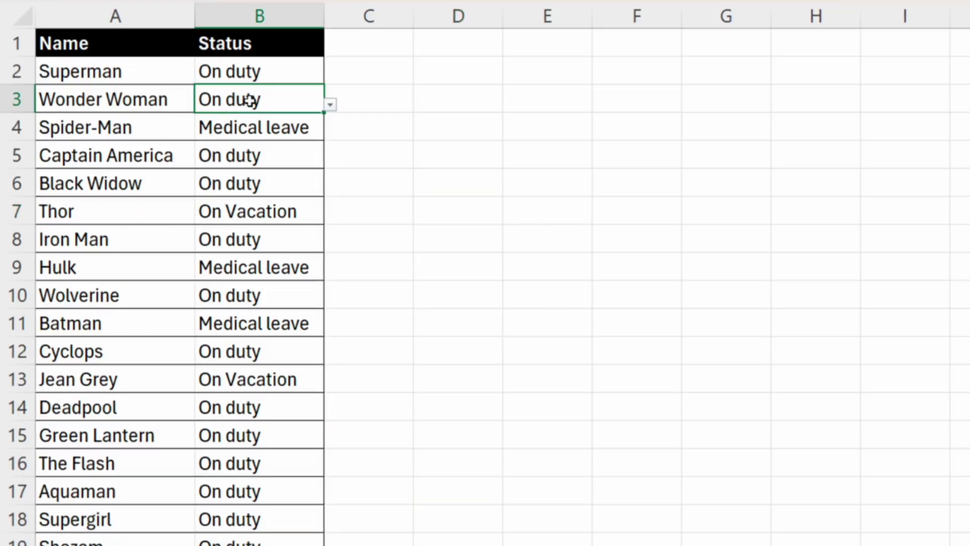
{"action": "left_click", "coordinate": [330, 105]}
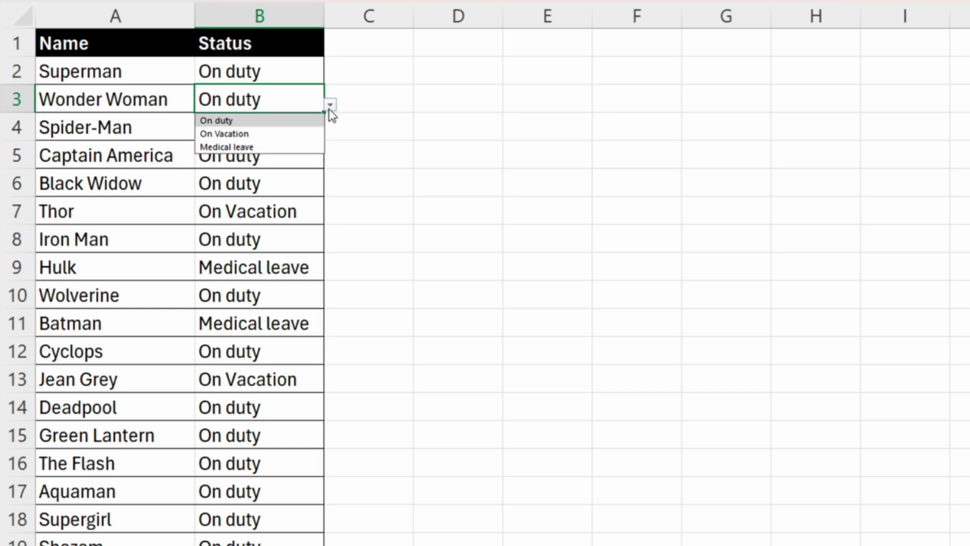
{"action": "left_click", "coordinate": [299, 133]}
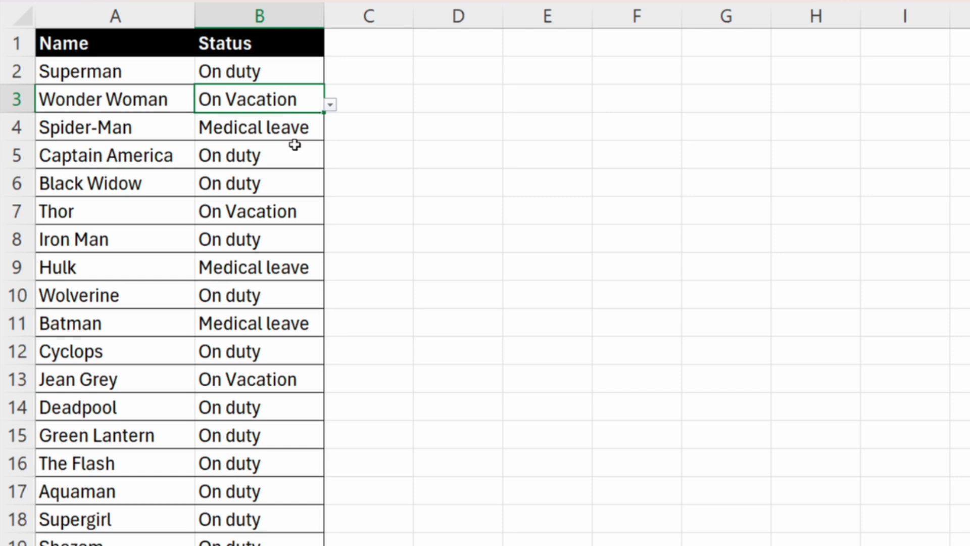
Step: Convert the name and status data in A1:B51 into a table with headers
{"action": "left_click", "coordinate": [141, 46]}
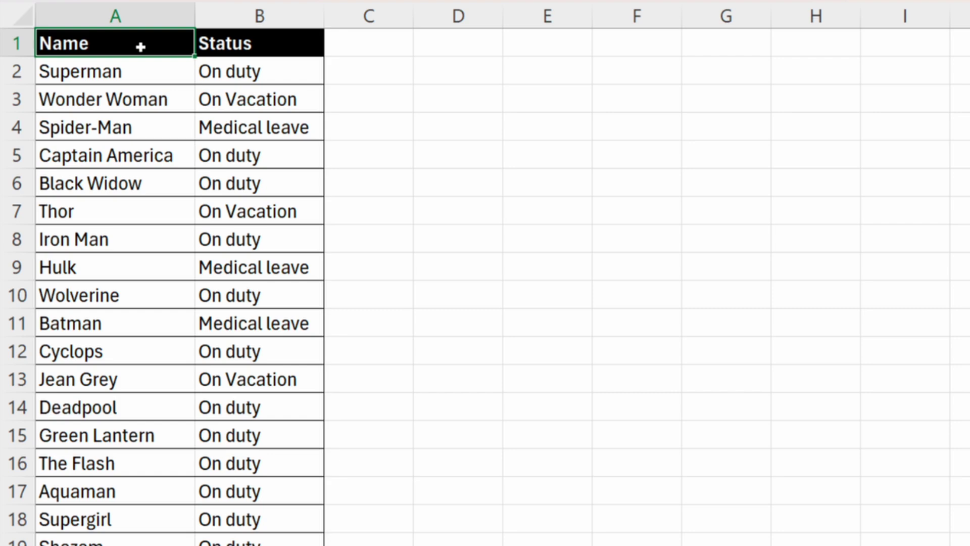
{"action": "key", "text": "shift+Right"}
{"action": "key", "text": "ctrl+shift+Down"}
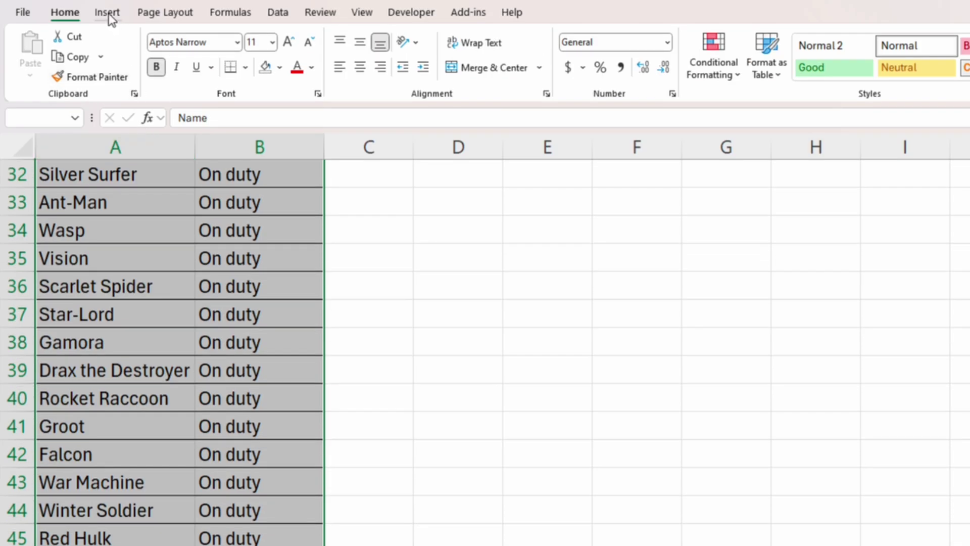
{"action": "left_click", "coordinate": [107, 14]}
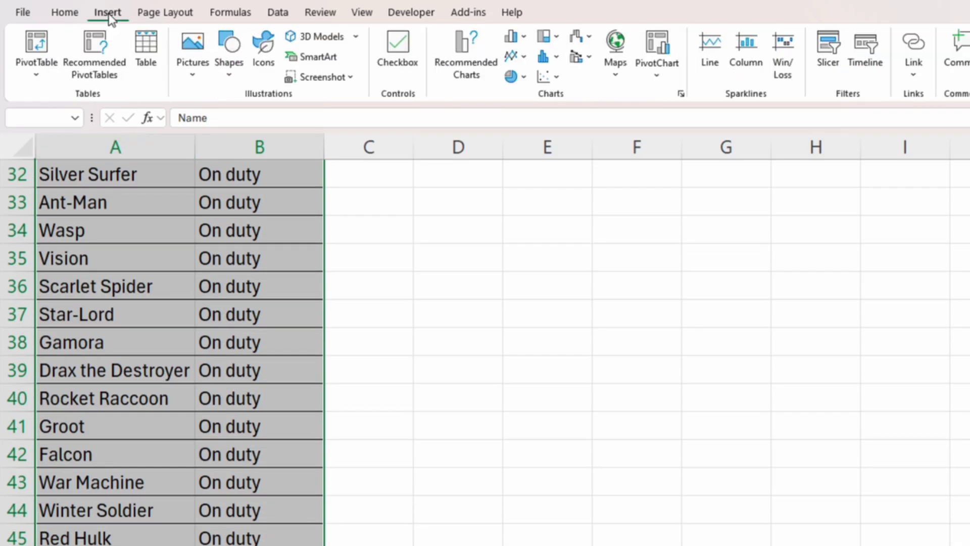
{"action": "left_click", "coordinate": [145, 48]}
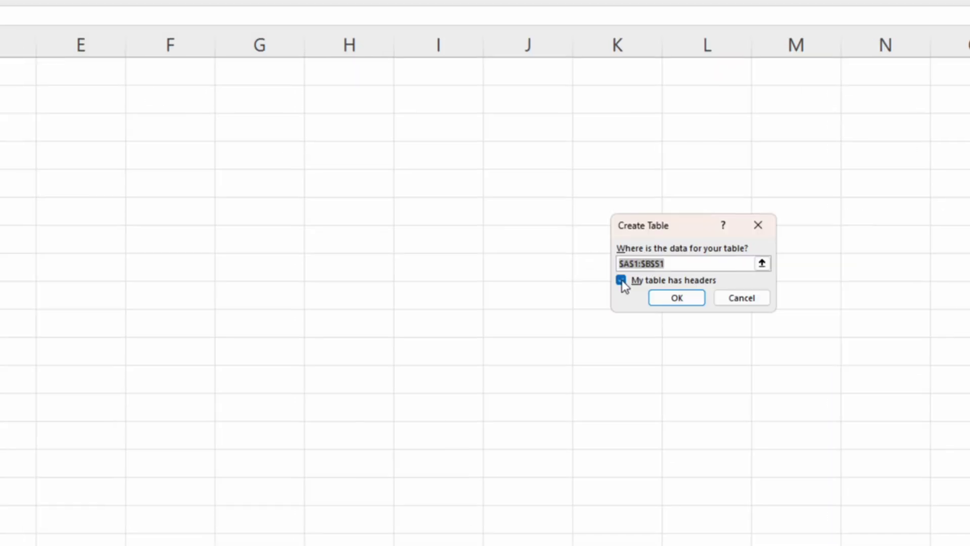
{"action": "left_click", "coordinate": [656, 298]}
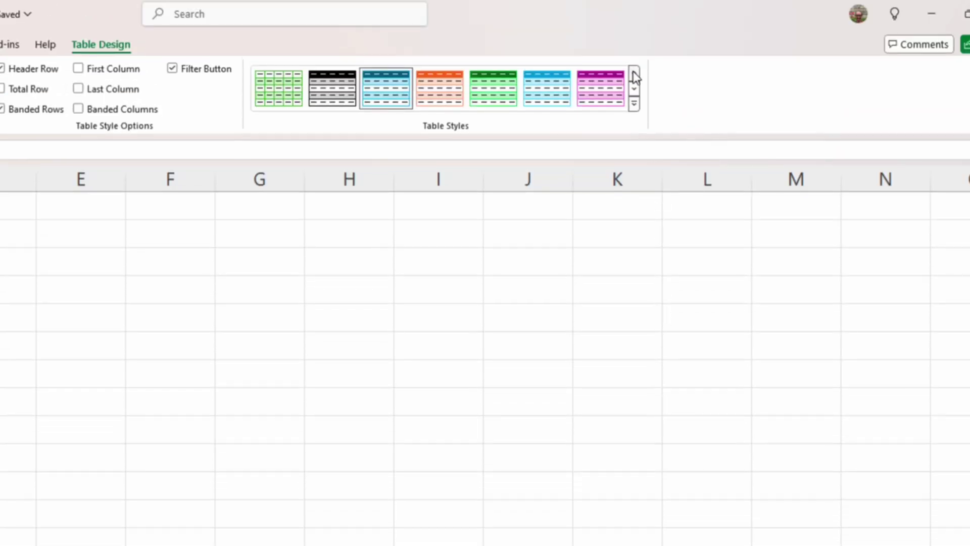
Step: Apply the black table style to the name and status table and name the table Method1
{"action": "left_click", "coordinate": [340, 98]}
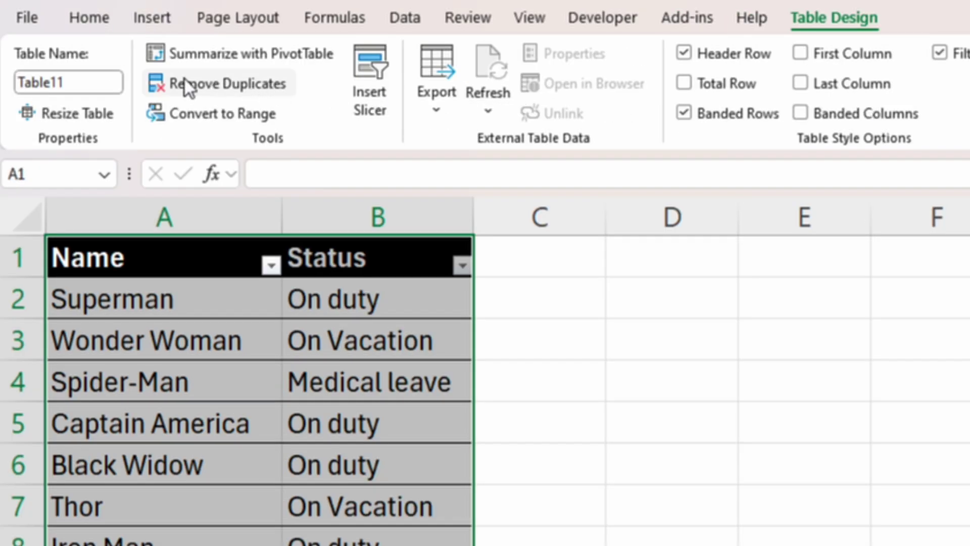
{"action": "left_click", "coordinate": [104, 84]}
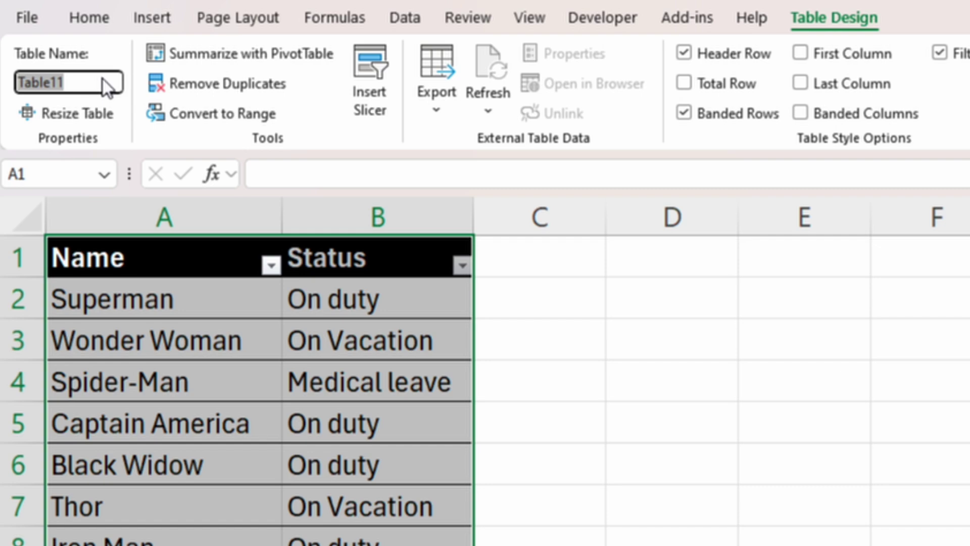
{"action": "type", "text": "Method1"}
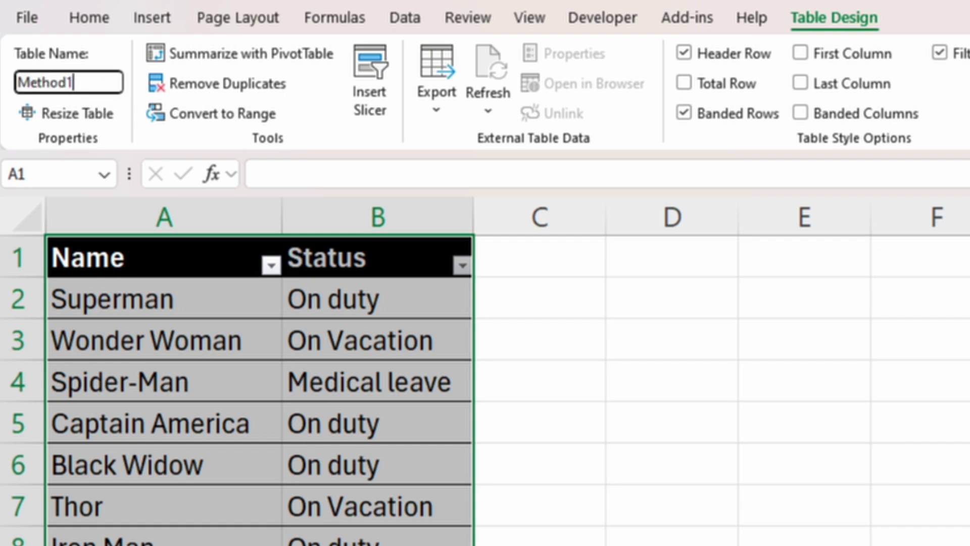
{"action": "key", "text": "Return"}
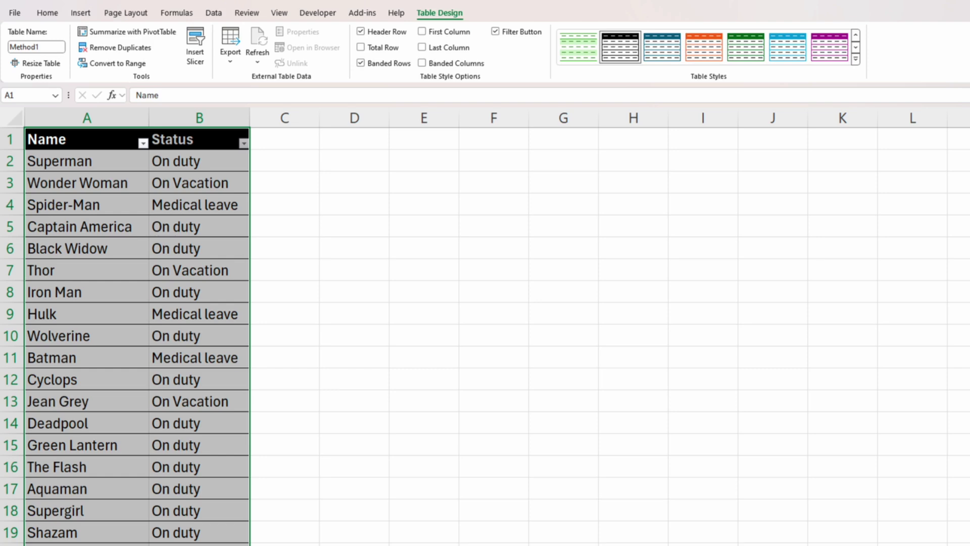
Step: Enter the header Status in E2 and list On duty, On Vacation and Medical leave in E3:E5
{"action": "left_click", "coordinate": [428, 171]}
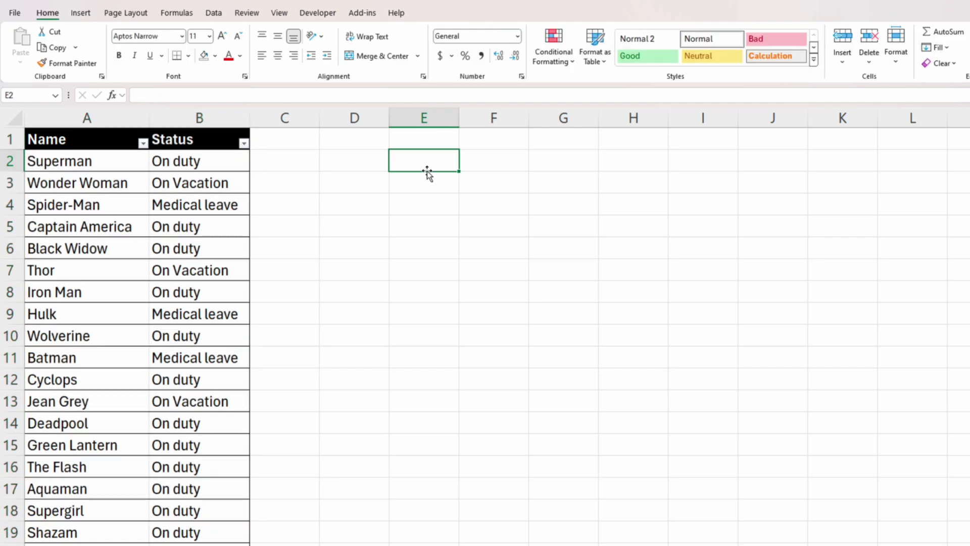
{"action": "type", "text": "Status"}
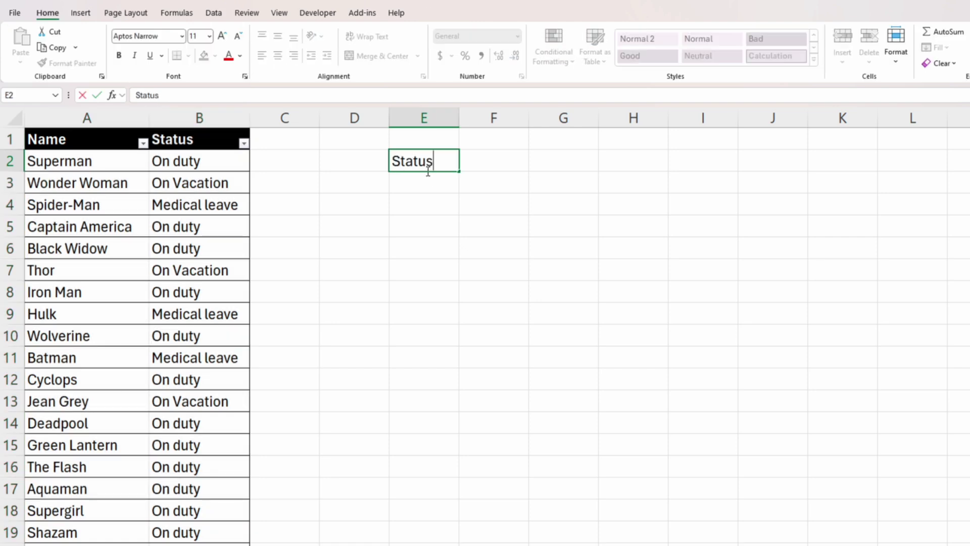
{"action": "key", "text": "Return"}
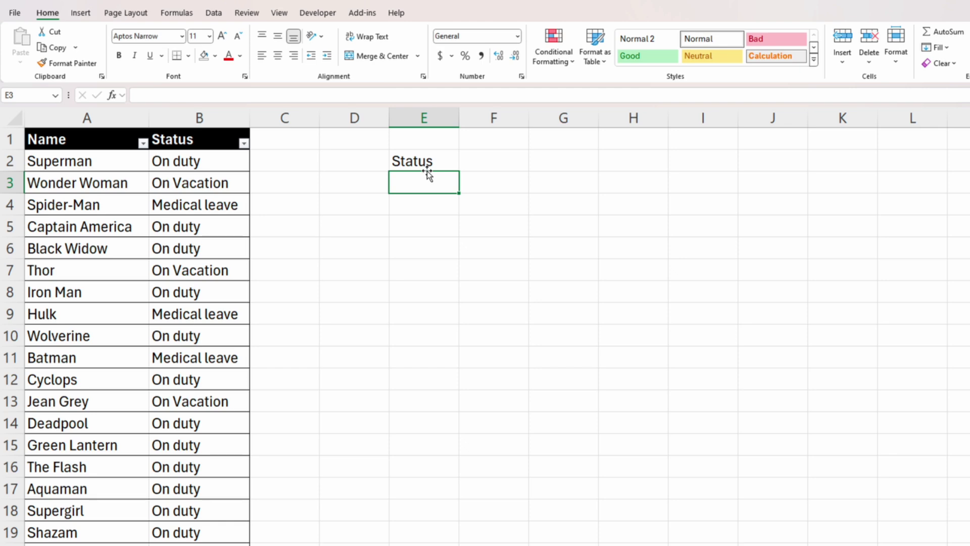
{"action": "type", "text": "On duty"}
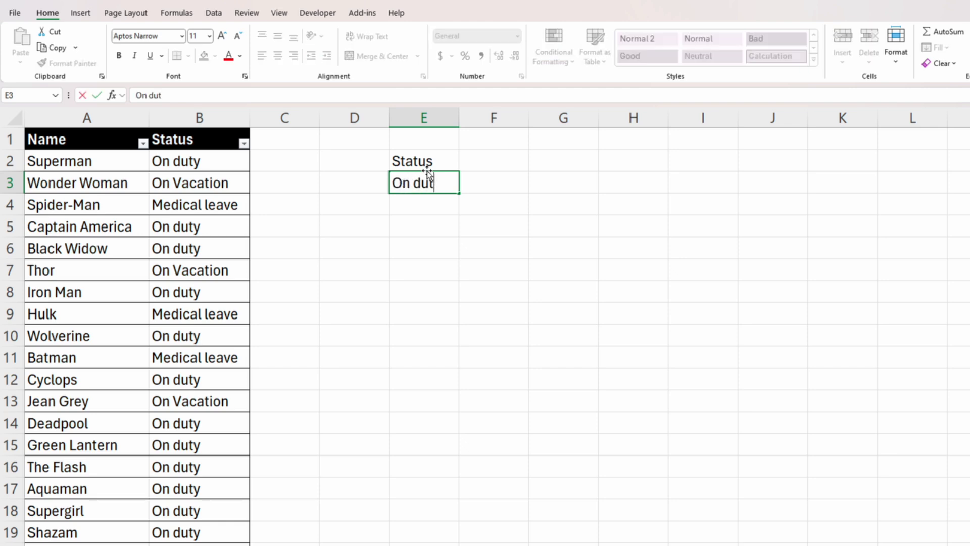
{"action": "key", "text": "Return"}
{"action": "type", "text": "On Vacation"}
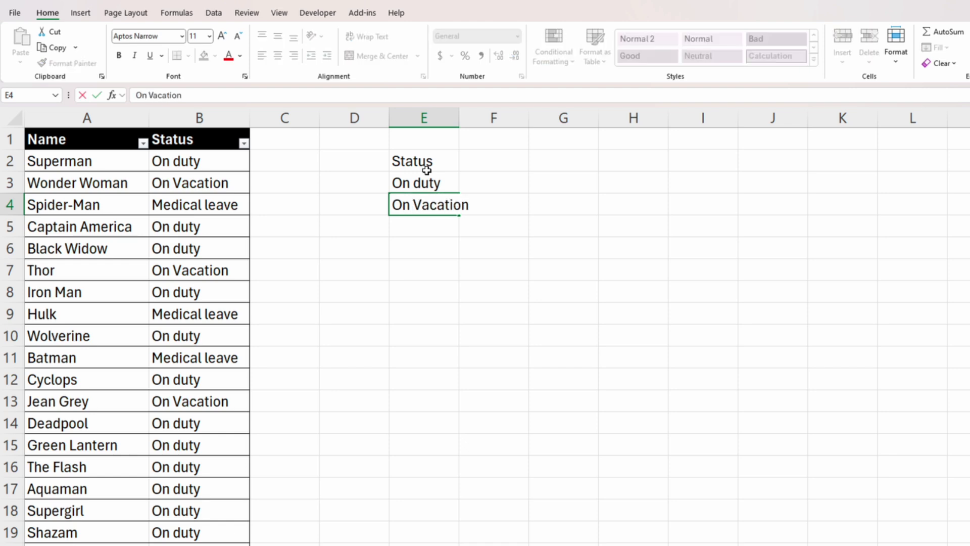
{"action": "key", "text": "Return"}
{"action": "type", "text": "Medi"}
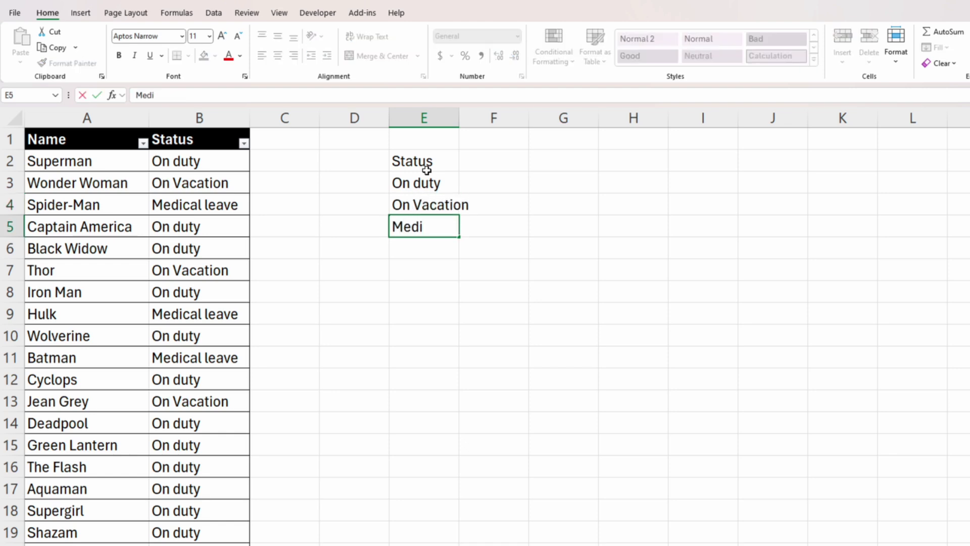
{"action": "type", "text": "cal leave"}
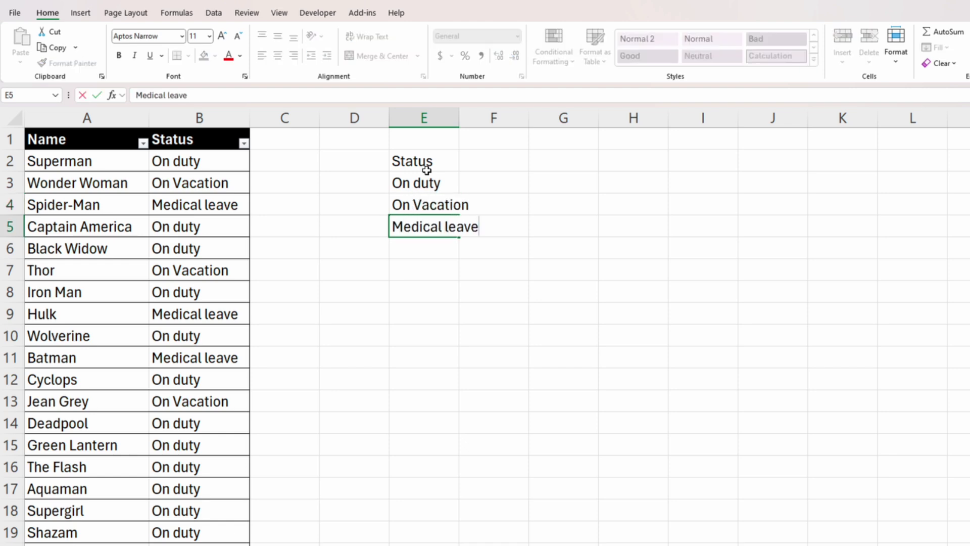
{"action": "key", "text": "Return"}
Step: Add the headers Status Indicator in F2 and Status Reference in G2
{"action": "left_click", "coordinate": [479, 162]}
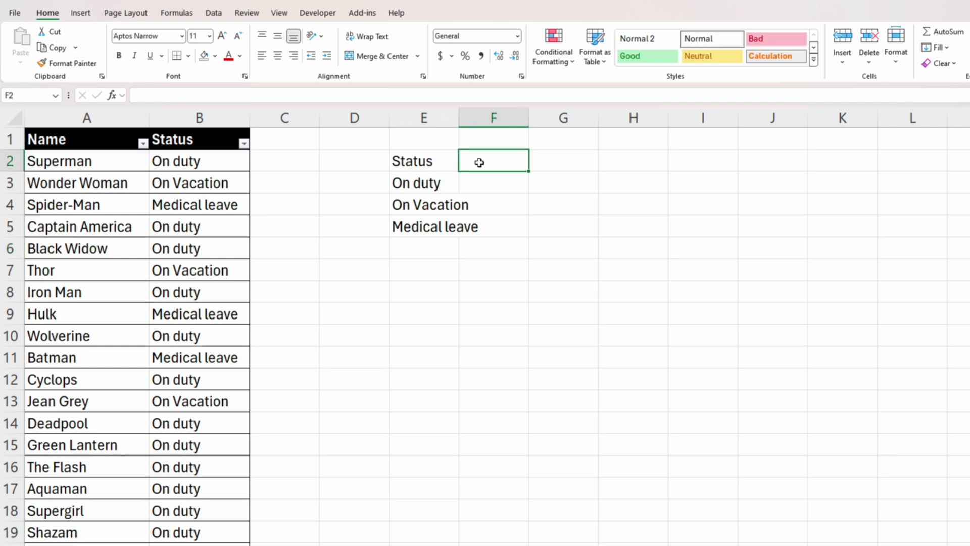
{"action": "type", "text": "Statu"}
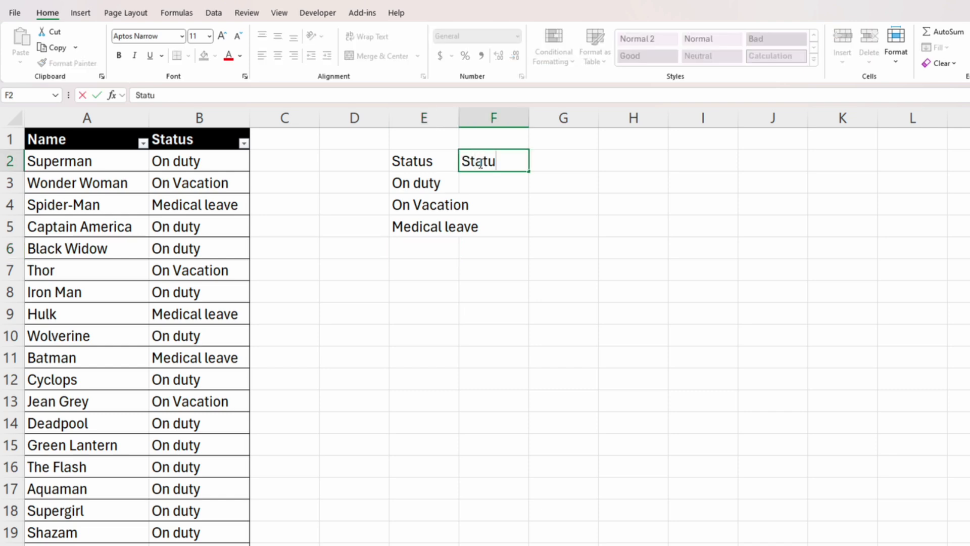
{"action": "type", "text": "s Indicator"}
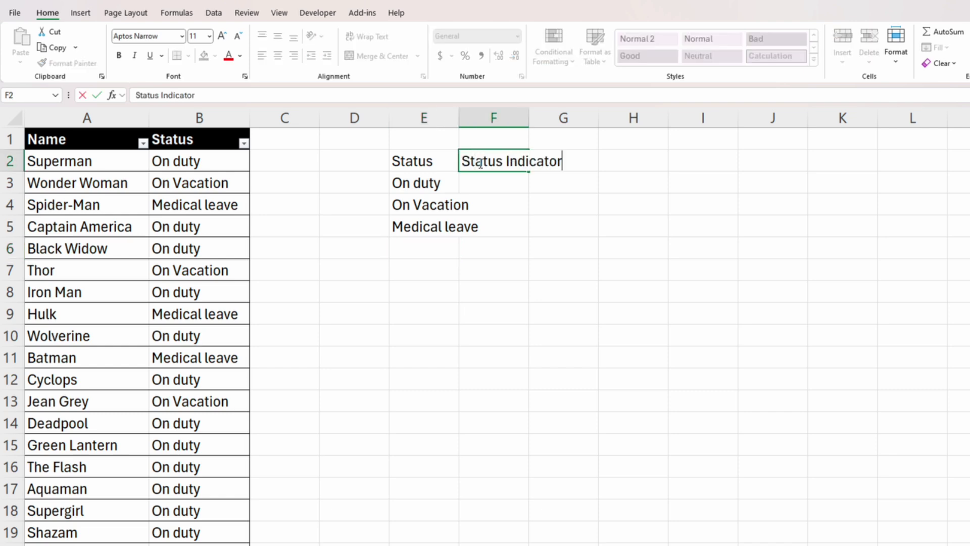
{"action": "key", "text": "Return"}
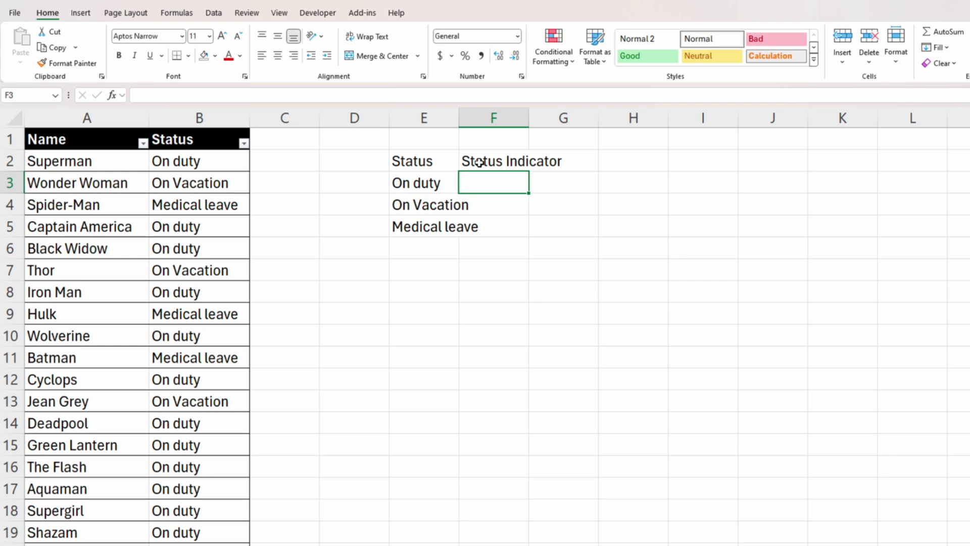
{"action": "left_click", "coordinate": [480, 161]}
{"action": "key", "text": "Right"}
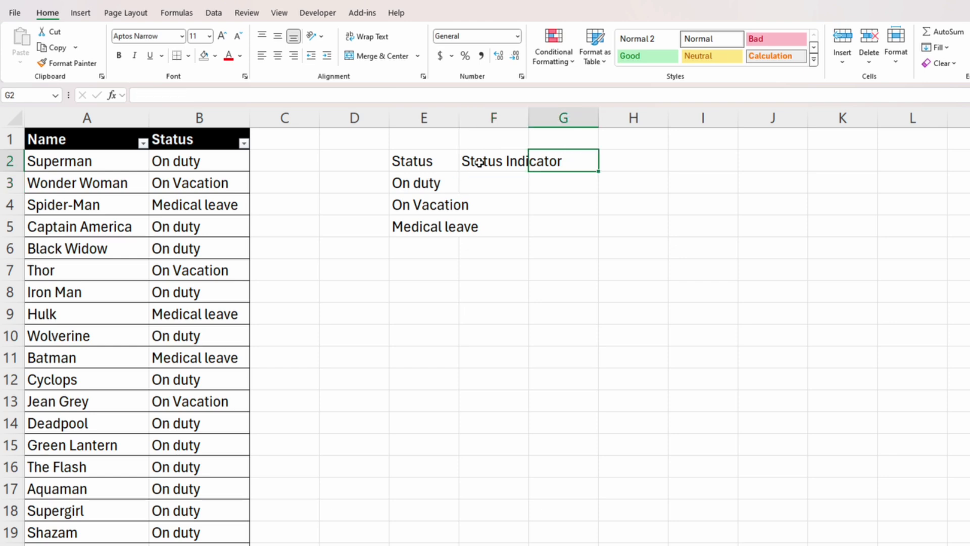
{"action": "type", "text": "Status Refer"}
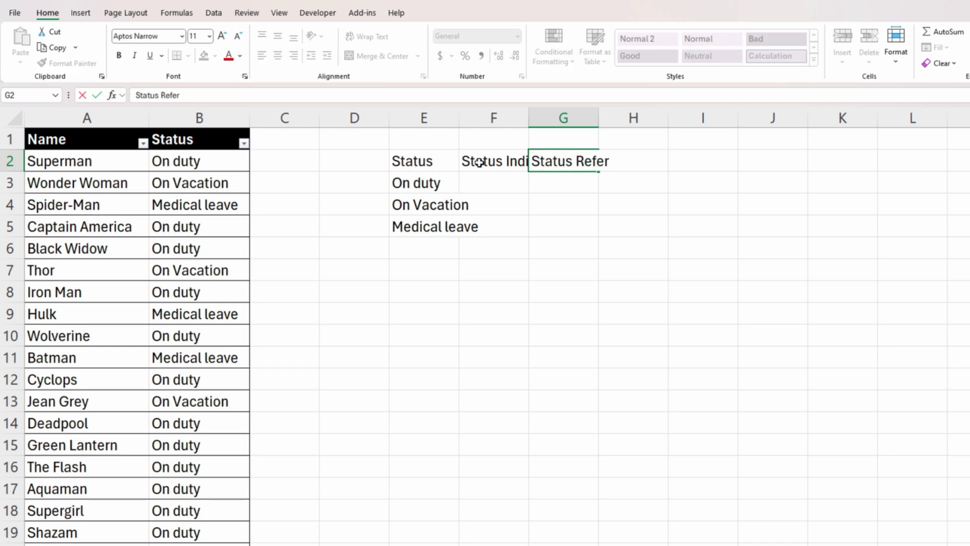
{"action": "type", "text": "ence"}
{"action": "key", "text": "Return"}
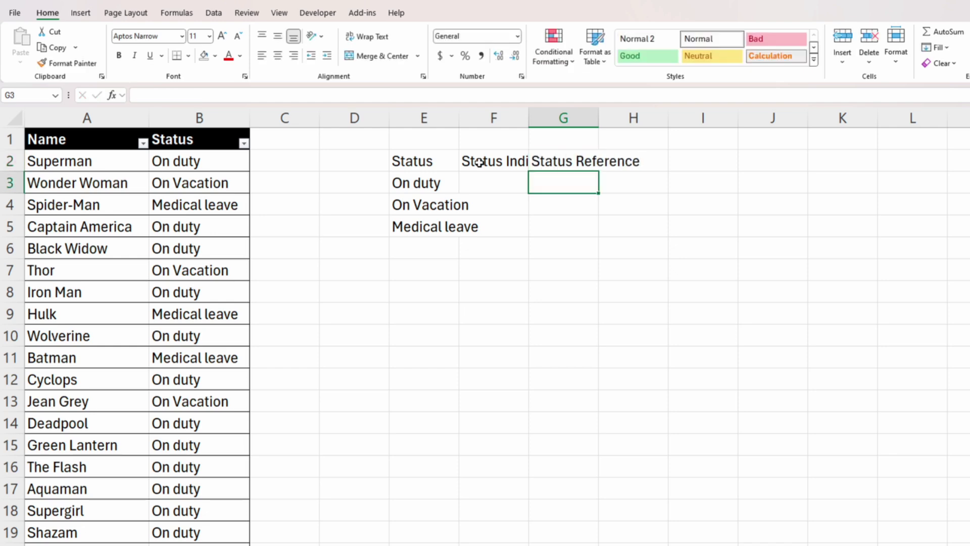
Step: Enter the status reference values 1 for On duty, -1 for On Vacation and 0 for Medical leave in G3:G5
{"action": "type", "text": "1"}
{"action": "key", "text": "Return"}
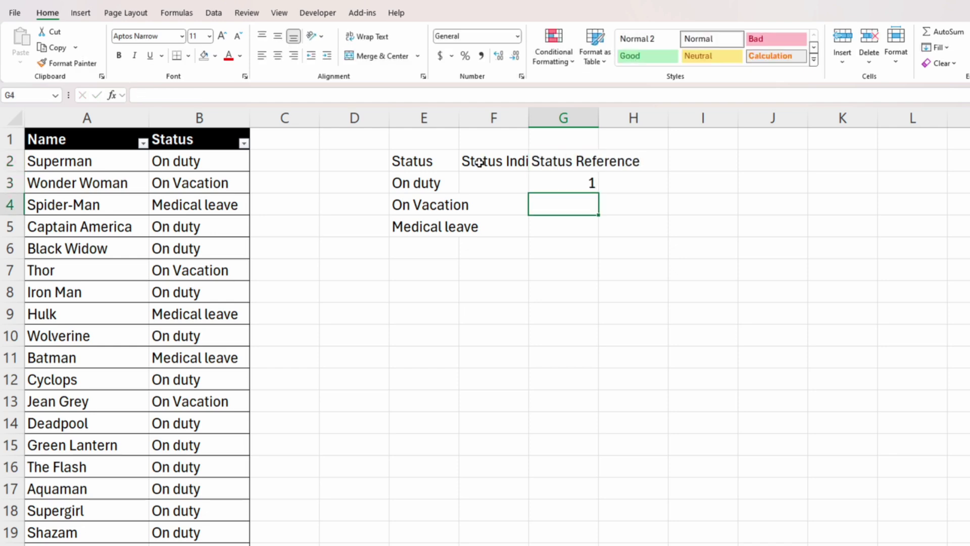
{"action": "type", "text": "-1"}
{"action": "key", "text": "Return"}
{"action": "type", "text": "0"}
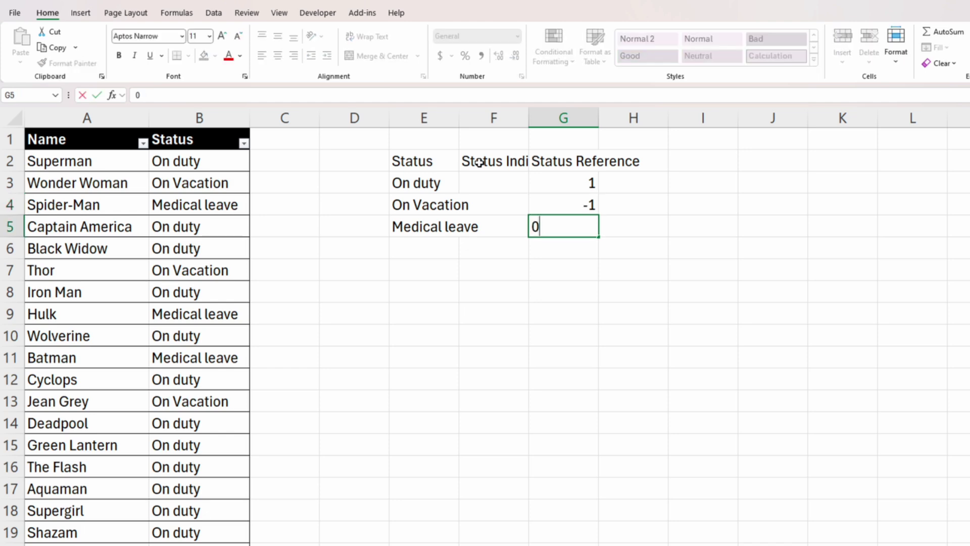
{"action": "key", "text": "Return"}
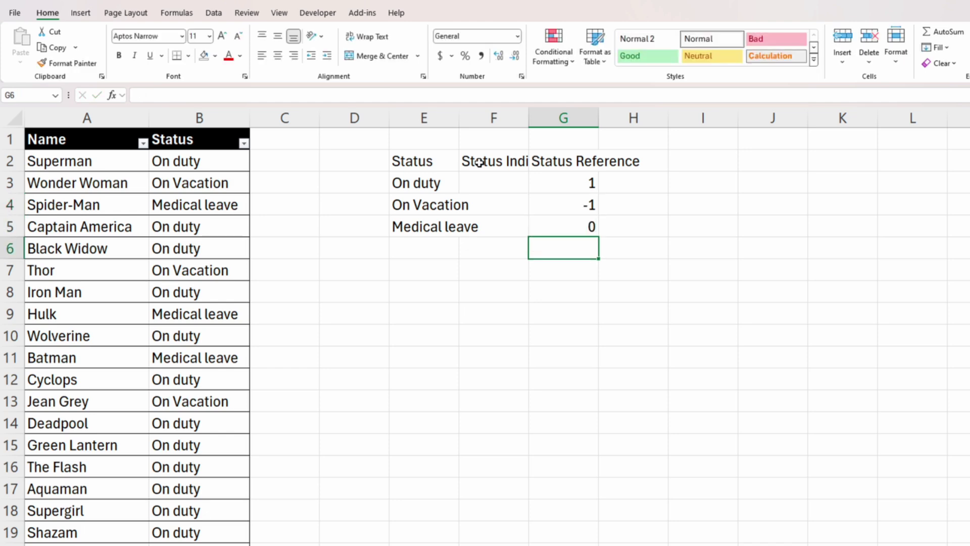
Step: Convert the status reference range E2:G5 into a table with headers
{"action": "left_click_drag", "start_coordinate": [437, 162], "coordinate": [575, 229]}
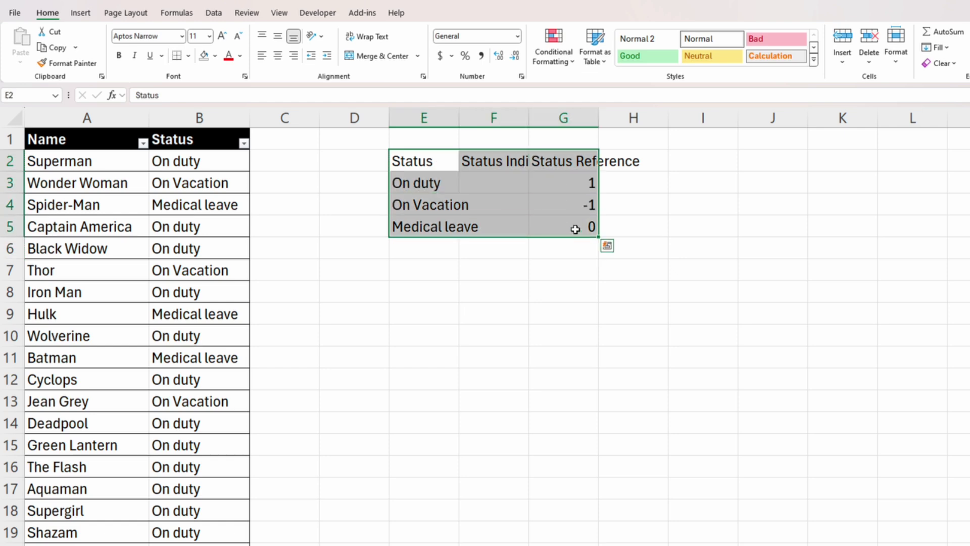
{"action": "left_click", "coordinate": [81, 12]}
{"action": "left_click", "coordinate": [111, 43]}
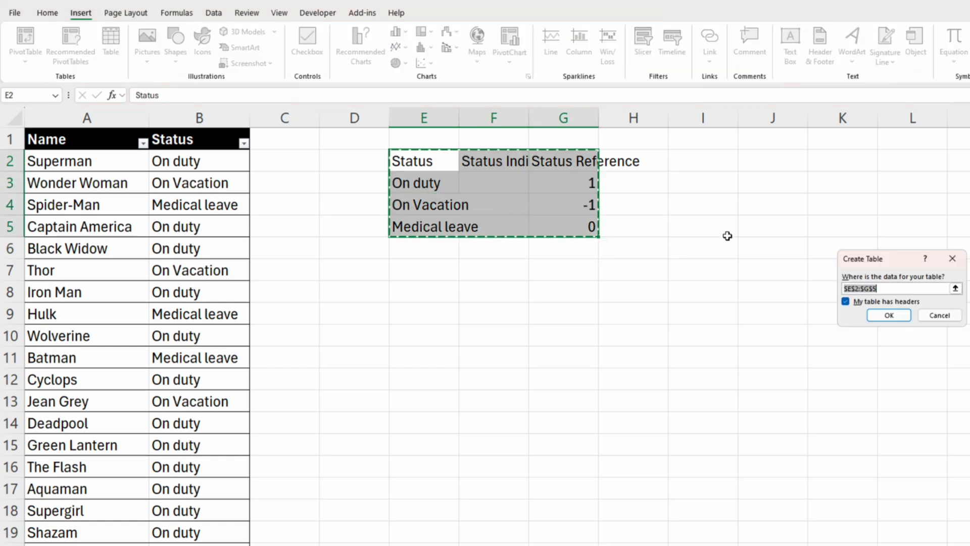
{"action": "key", "text": "Return"}
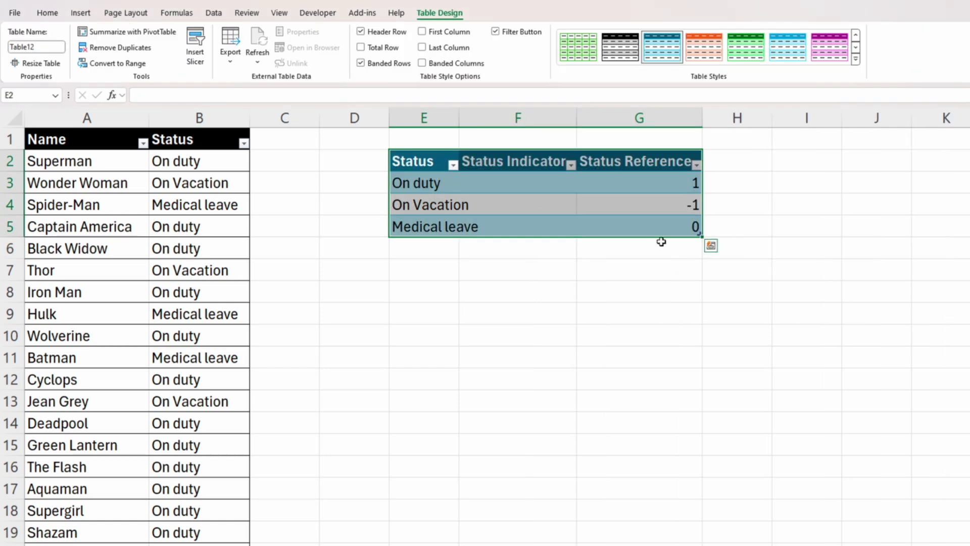
Step: Apply the black table style to the status reference table and name the table Method1_symbols
{"action": "left_click", "coordinate": [855, 37]}
{"action": "left_click", "coordinate": [620, 47]}
{"action": "left_click", "coordinate": [47, 47]}
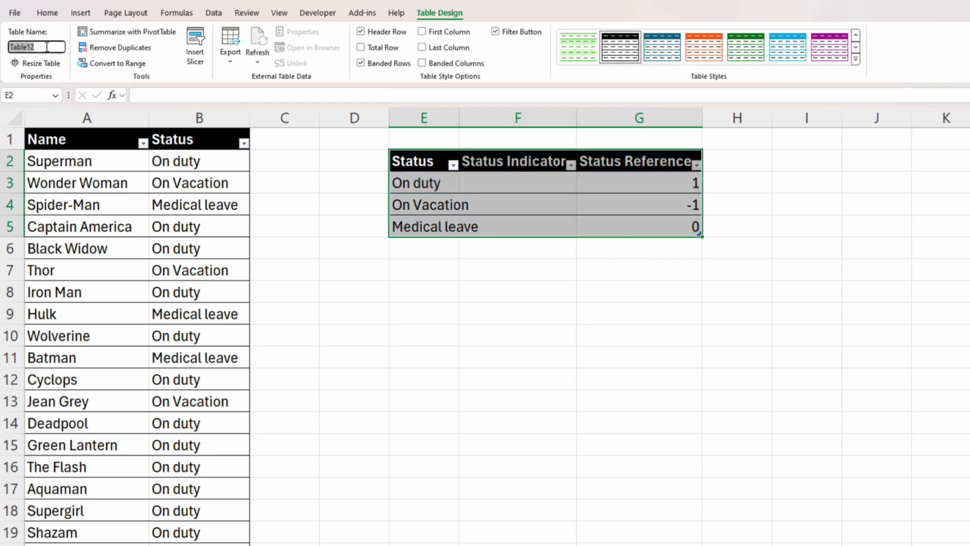
{"action": "type", "text": "Method1_symbols"}
{"action": "key", "text": "Return"}
Step: Open the symbol picker for the empty cell F7 below the status reference table
{"action": "left_click", "coordinate": [498, 274]}
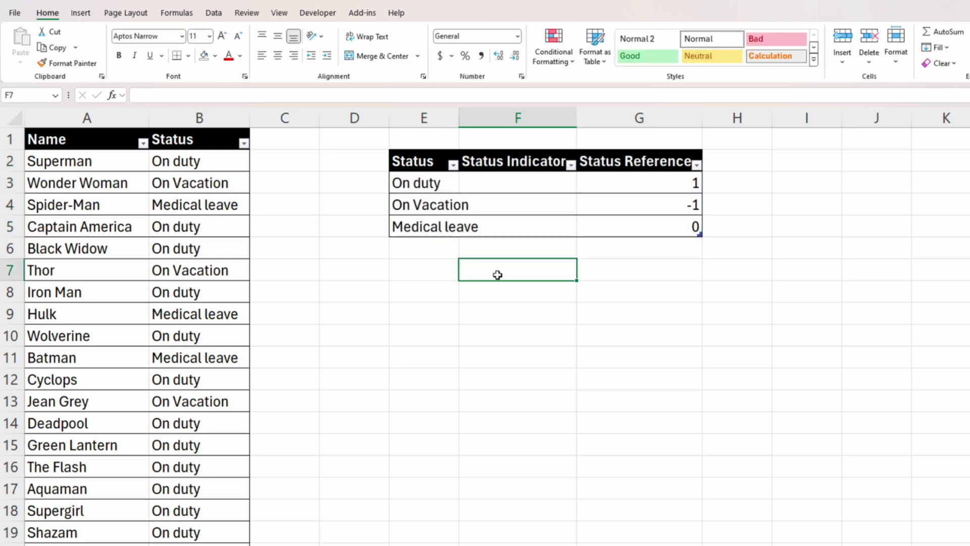
{"action": "left_click", "coordinate": [81, 13]}
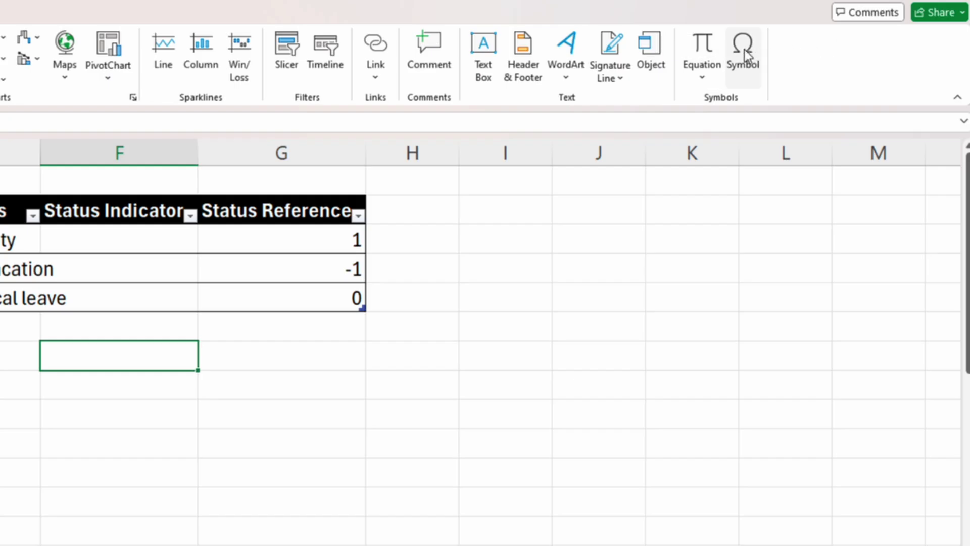
{"action": "left_click", "coordinate": [891, 50]}
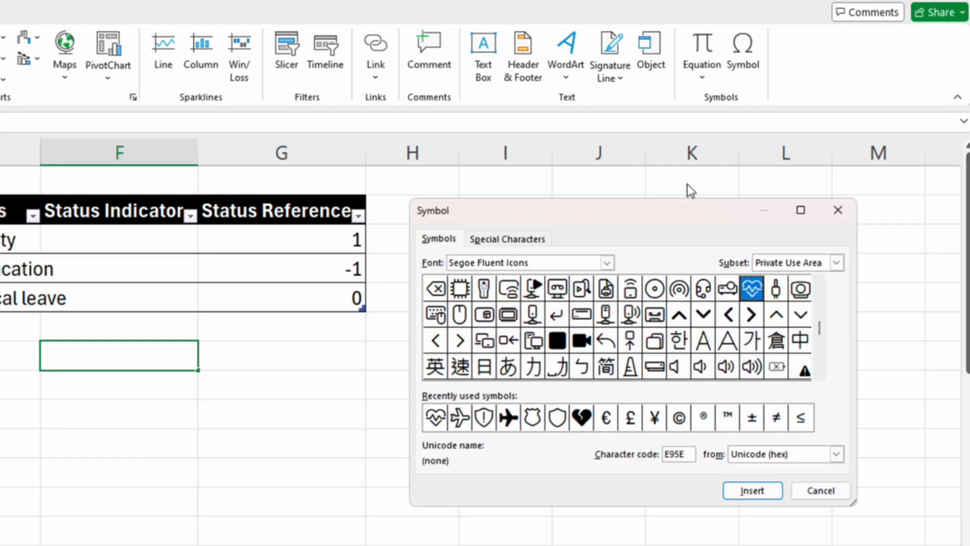
{"action": "left_click_drag", "start_coordinate": [674, 209], "coordinate": [651, 209]}
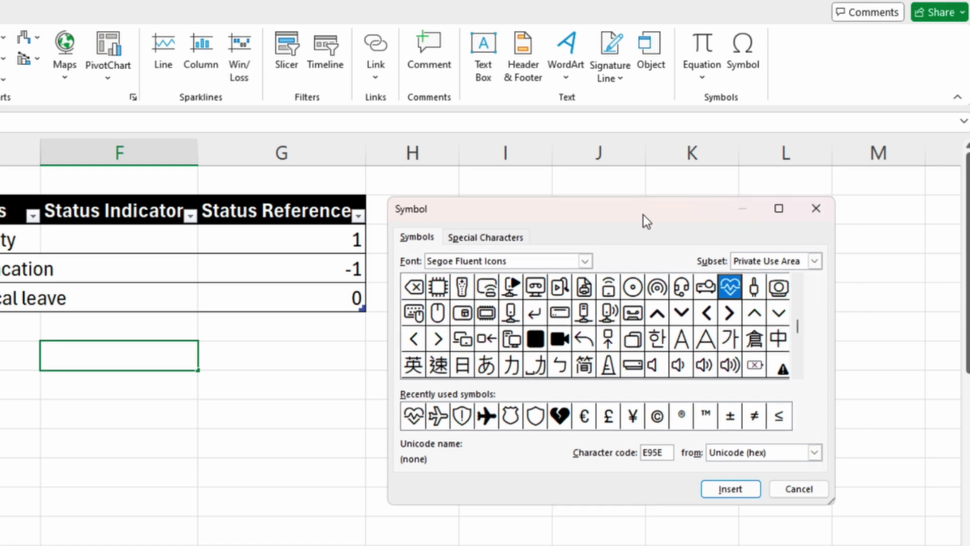
Step: Browse the characters of the Abadi font in the symbol picker
{"action": "left_click", "coordinate": [585, 261]}
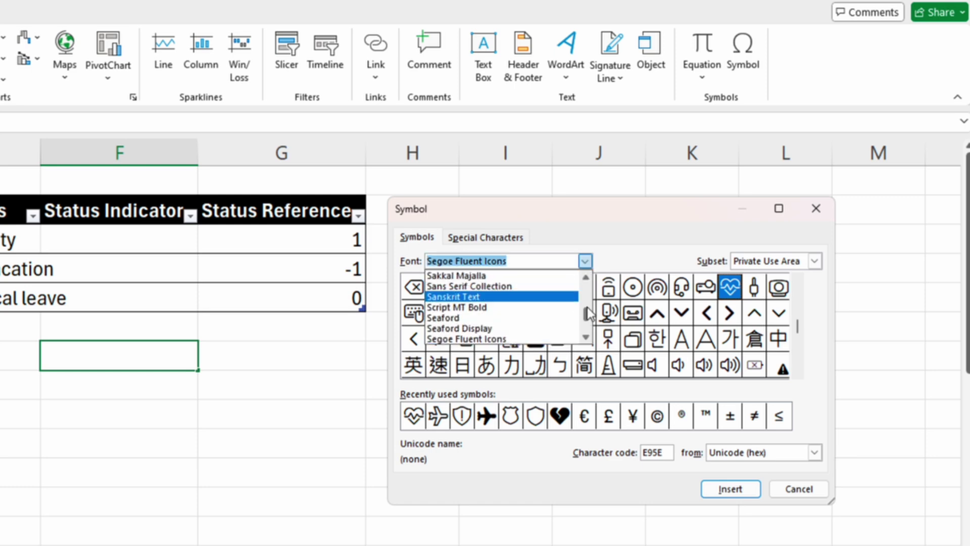
{"action": "left_click_drag", "start_coordinate": [586, 314], "coordinate": [586, 284]}
{"action": "left_click", "coordinate": [528, 289]}
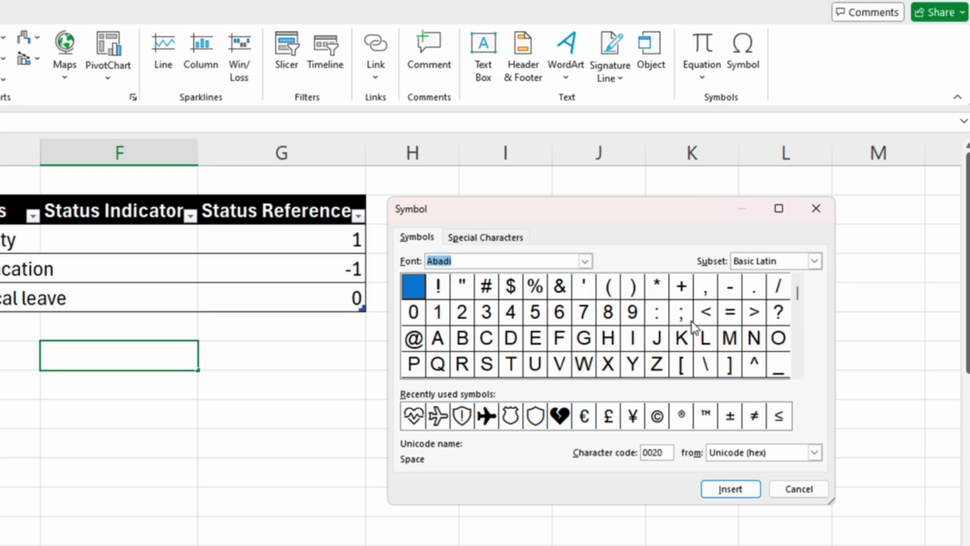
{"action": "left_click_drag", "start_coordinate": [797, 294], "coordinate": [798, 307]}
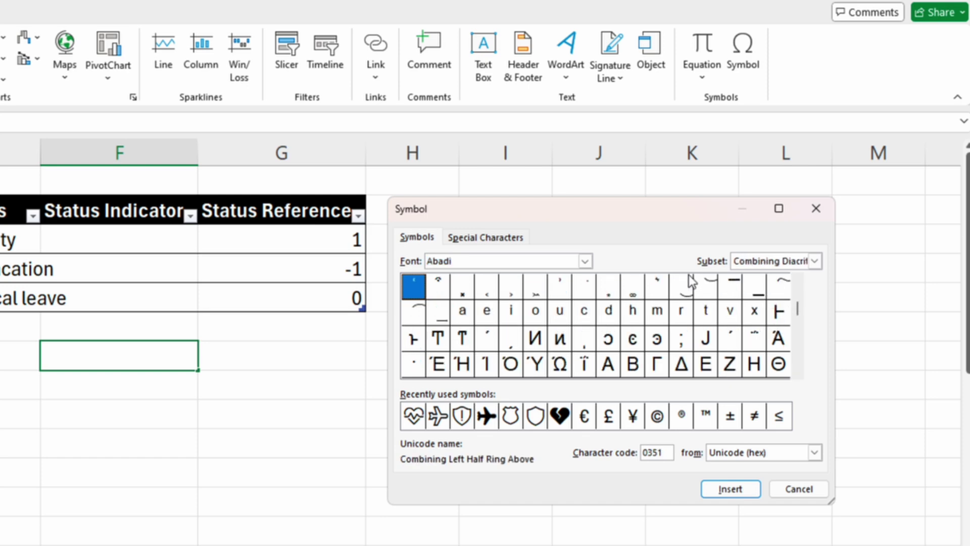
Step: Set the symbol font to Segoe MDL2 Assets and look through its symbols
{"action": "left_click", "coordinate": [585, 261]}
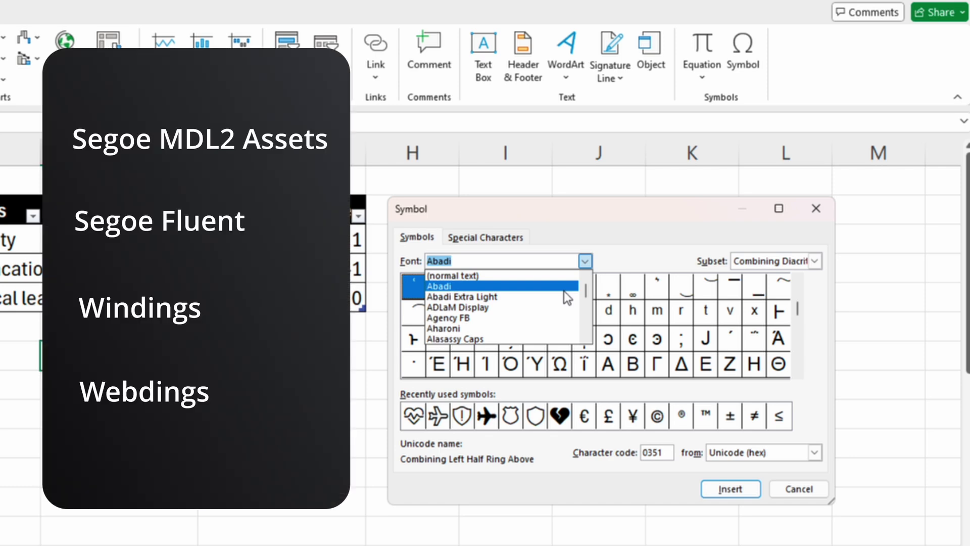
{"action": "type", "text": "Segoe"}
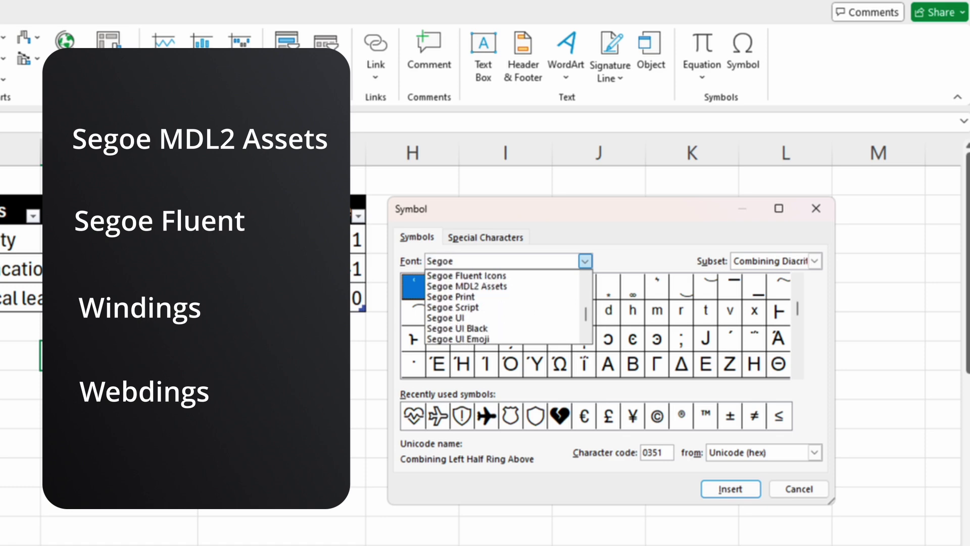
{"action": "left_click", "coordinate": [503, 287]}
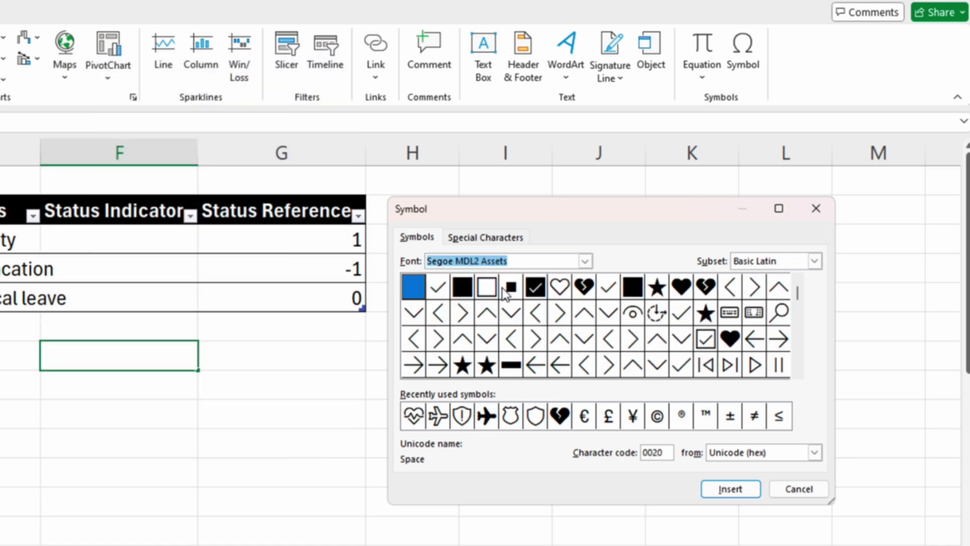
{"action": "left_click", "coordinate": [797, 374]}
{"action": "scroll", "coordinate": [796, 376], "scroll_direction": "down", "scroll_amount": 6}
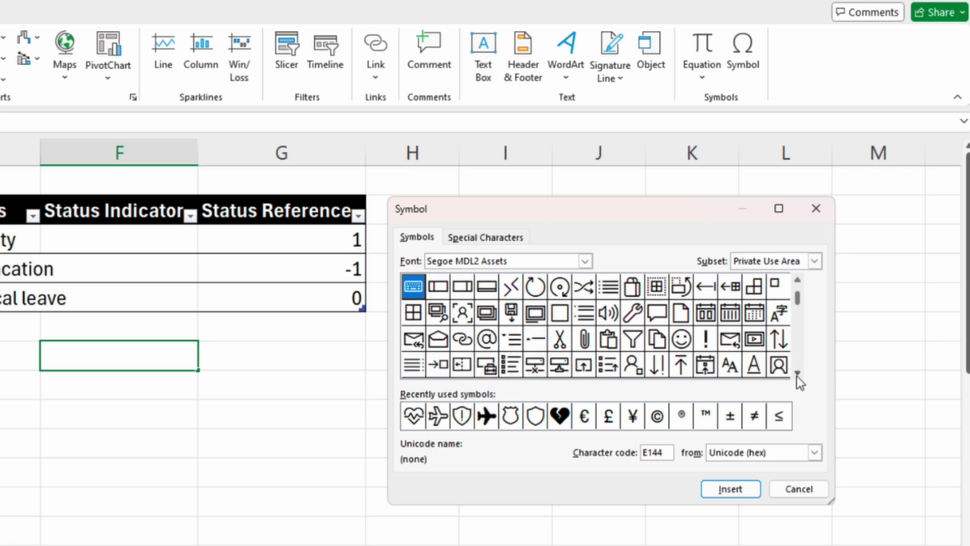
{"action": "scroll", "coordinate": [796, 376], "scroll_direction": "down", "scroll_amount": 10}
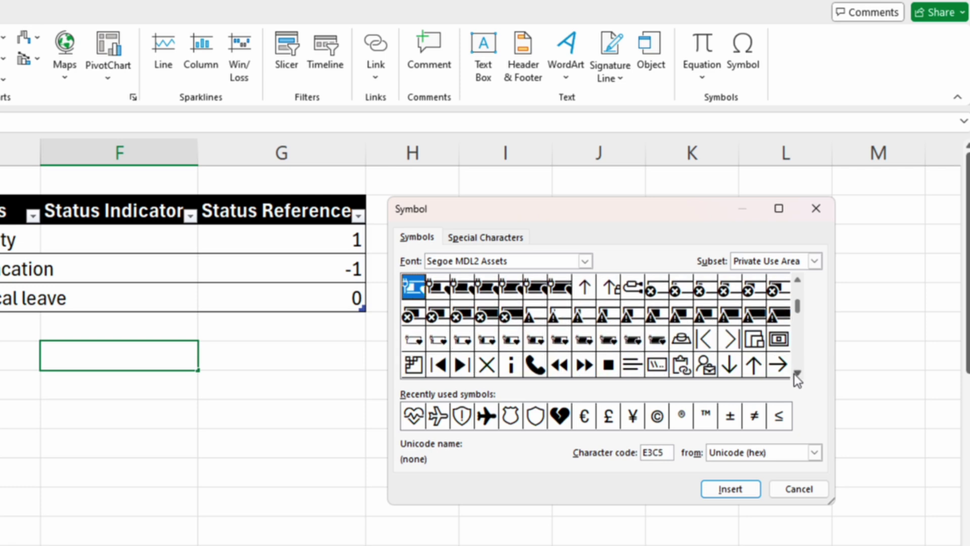
Step: Insert the recently used shield with exclamation mark, outlined airplane and heartbeat symbols into F7, in that order
{"action": "double_click", "coordinate": [462, 416]}
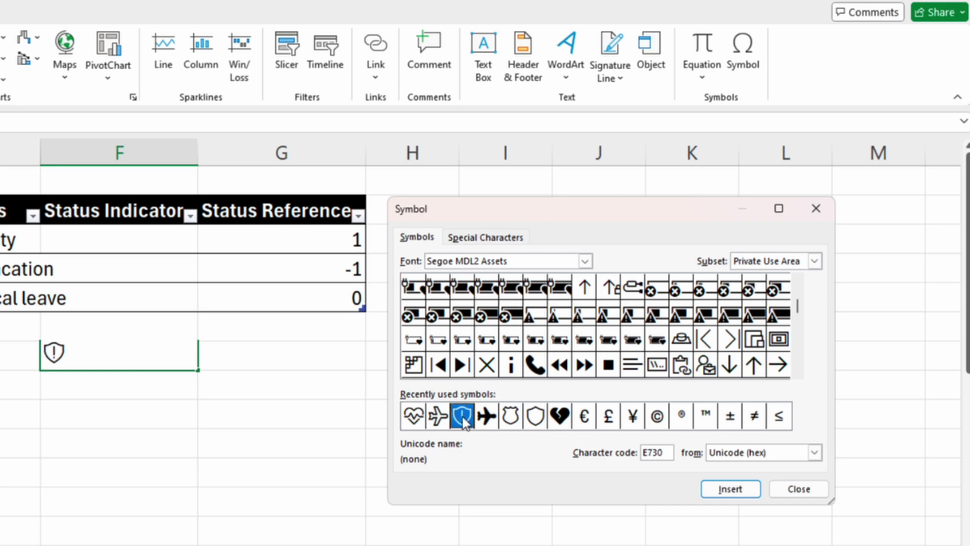
{"action": "double_click", "coordinate": [437, 416]}
{"action": "double_click", "coordinate": [414, 417]}
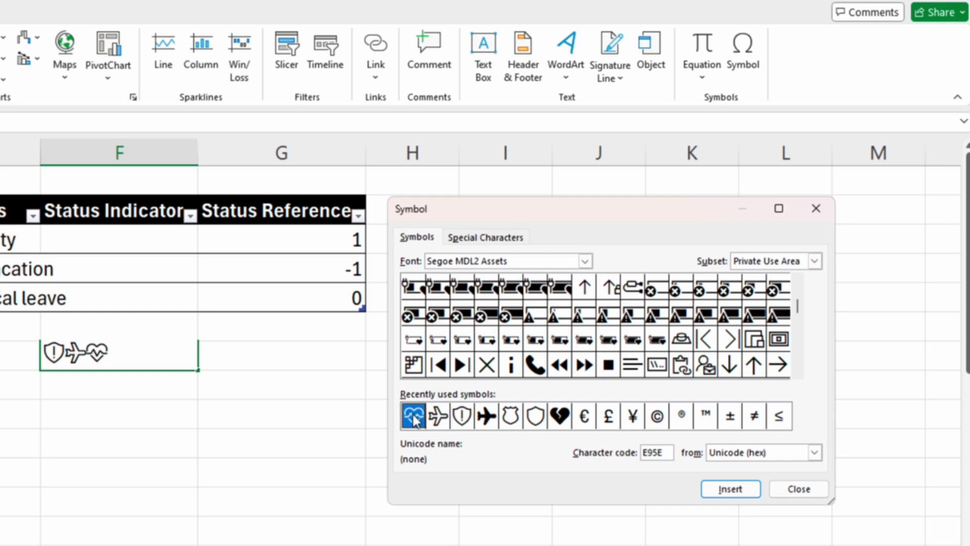
{"action": "left_click", "coordinate": [806, 489]}
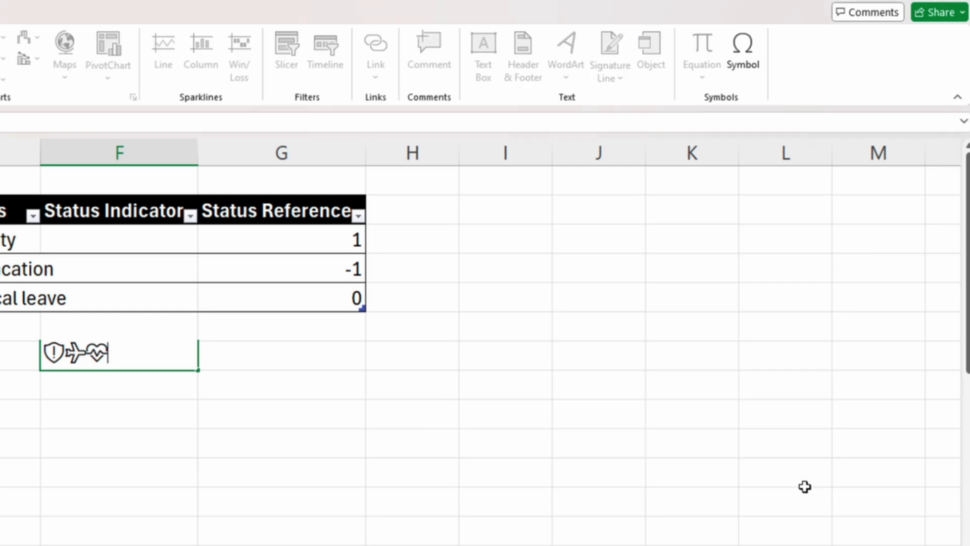
Step: Move the heartbeat symbol from F7 to the Medical leave indicator cell F5
{"action": "left_click_drag", "start_coordinate": [459, 357], "coordinate": [417, 354]}
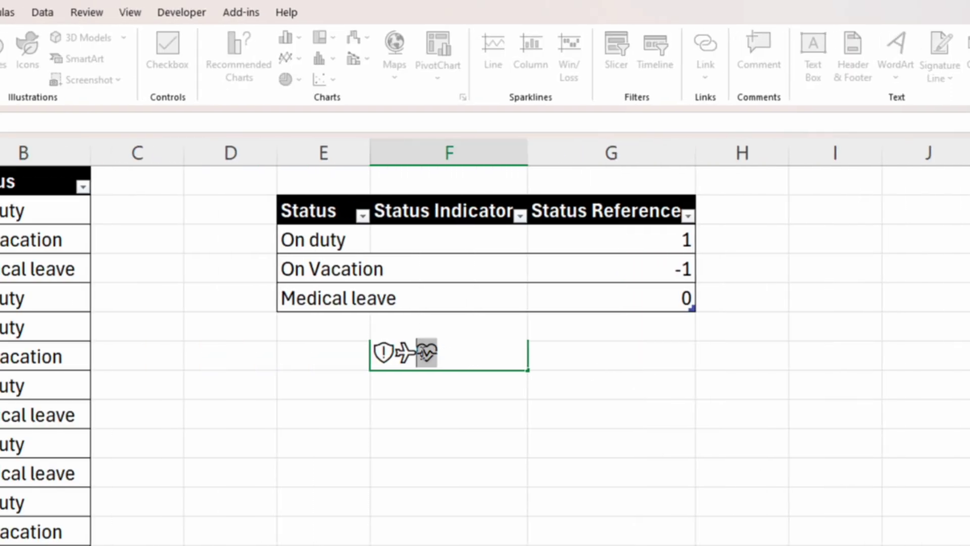
{"action": "key", "text": "BackSpace"}
{"action": "left_click", "coordinate": [437, 297]}
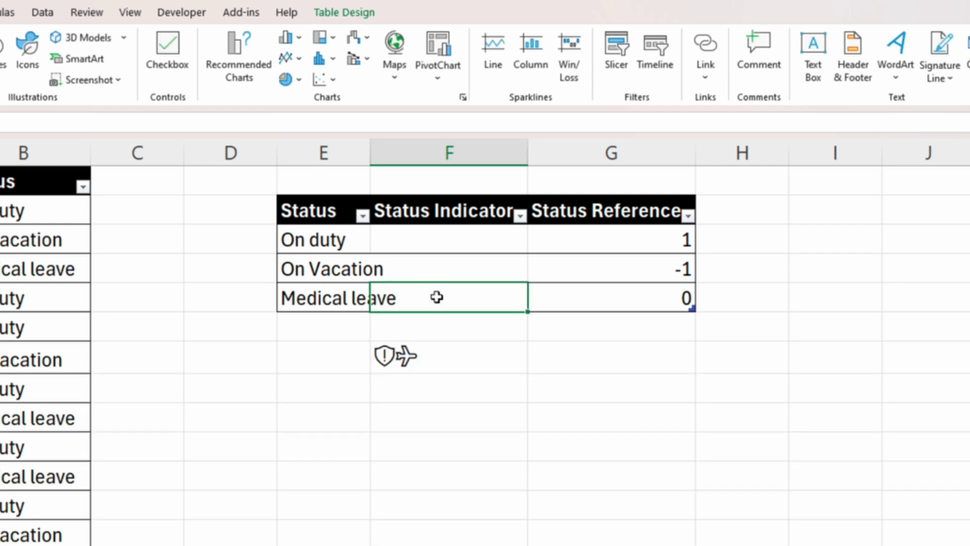
{"action": "key", "text": "ctrl+v"}
Step: Move the airplane symbol from F7 to the On Vacation indicator cell F4
{"action": "double_click", "coordinate": [432, 352]}
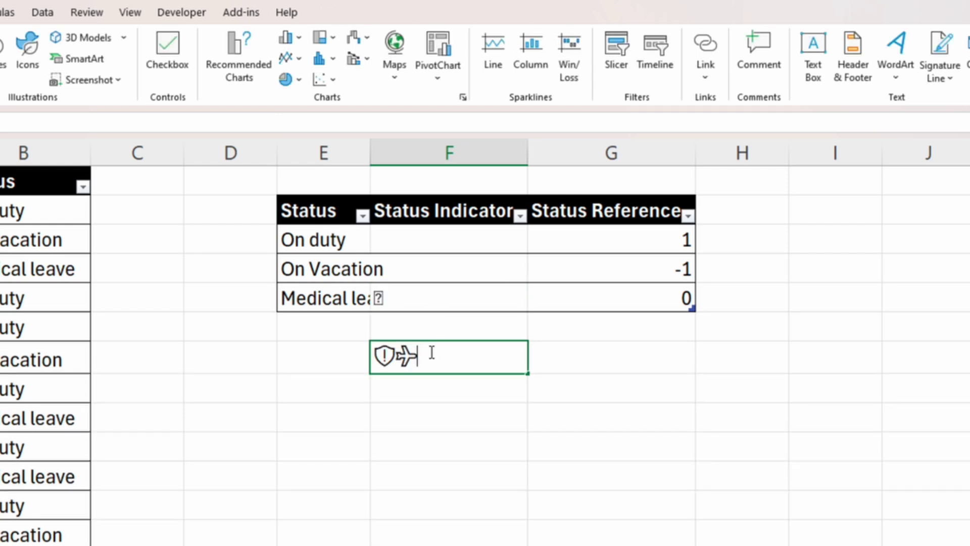
{"action": "left_click_drag", "start_coordinate": [433, 354], "coordinate": [403, 353]}
{"action": "key", "text": "ctrl+x"}
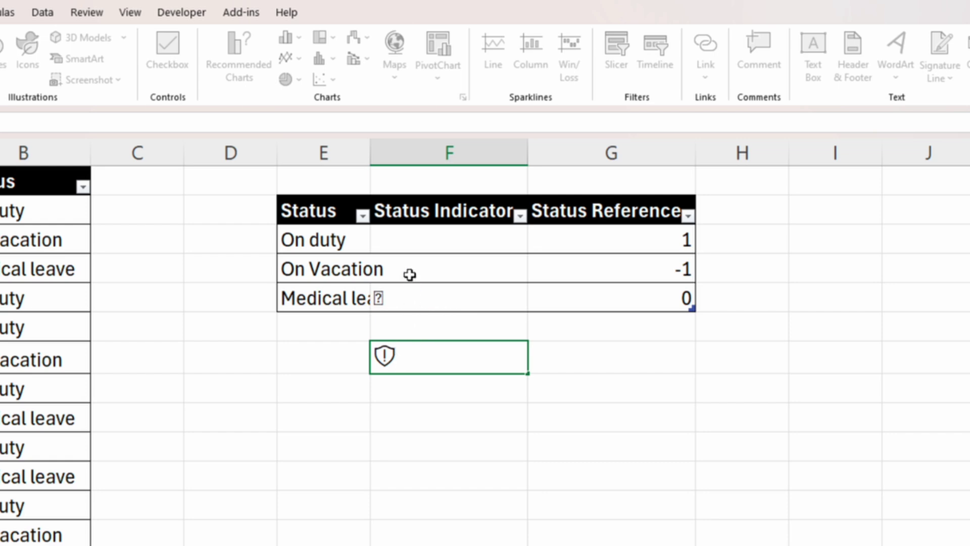
{"action": "left_click", "coordinate": [411, 272]}
{"action": "key", "text": "ctrl+v"}
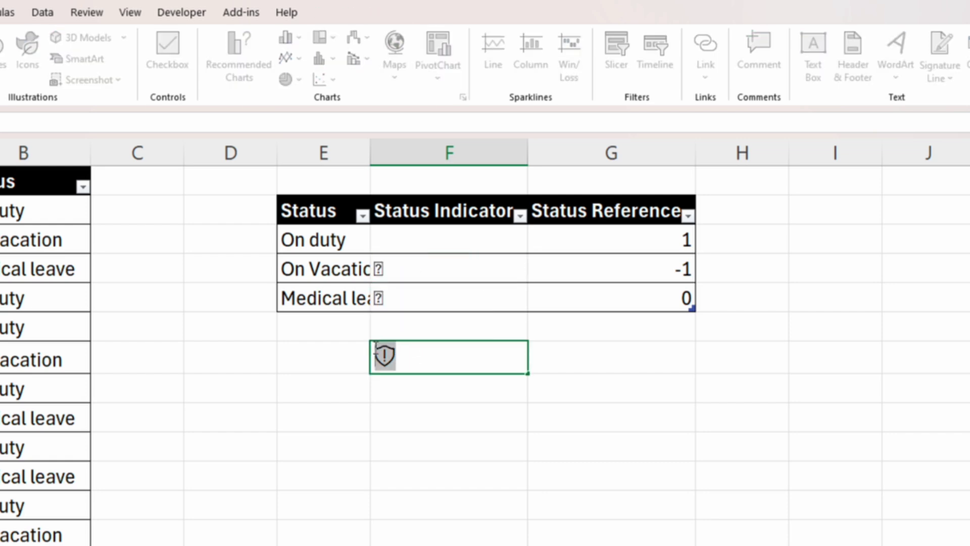
Step: Move the remaining shield symbol from F7 to the On duty indicator cell F3
{"action": "key", "text": "BackSpace"}
{"action": "left_click", "coordinate": [405, 241]}
{"action": "key", "text": "ctrl+z"}
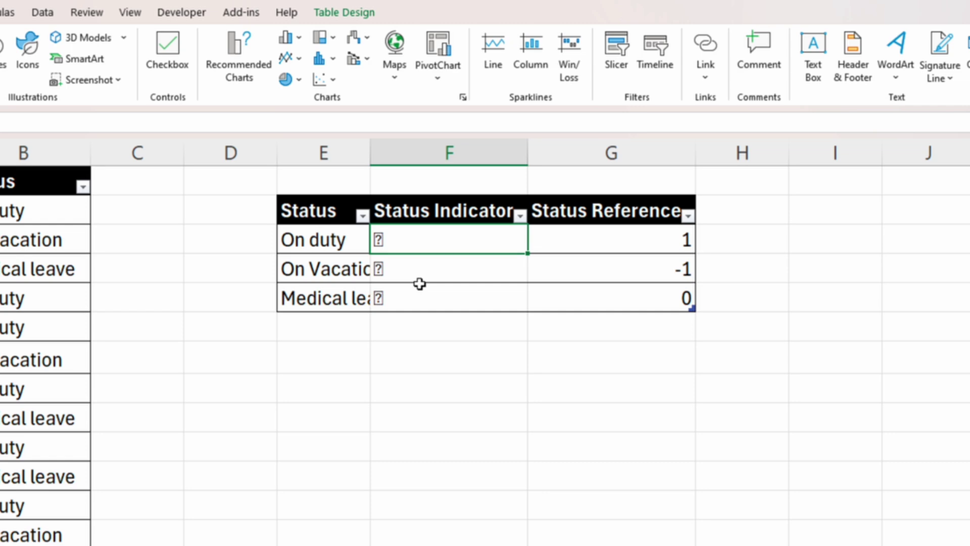
Step: Set the font of the status indicator cells F3:F5 to Segoe MDL2 Assets
{"action": "left_click_drag", "start_coordinate": [423, 238], "coordinate": [421, 297]}
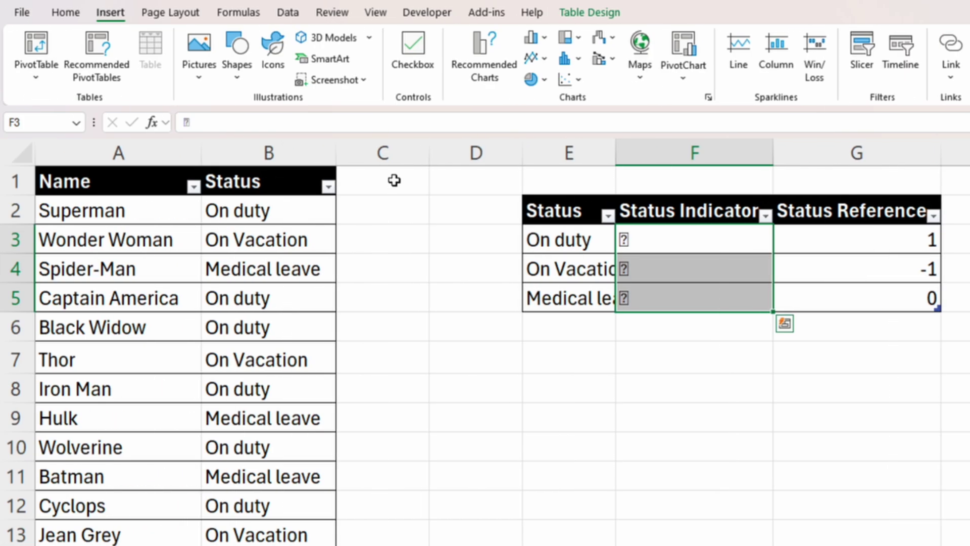
{"action": "left_click", "coordinate": [72, 16]}
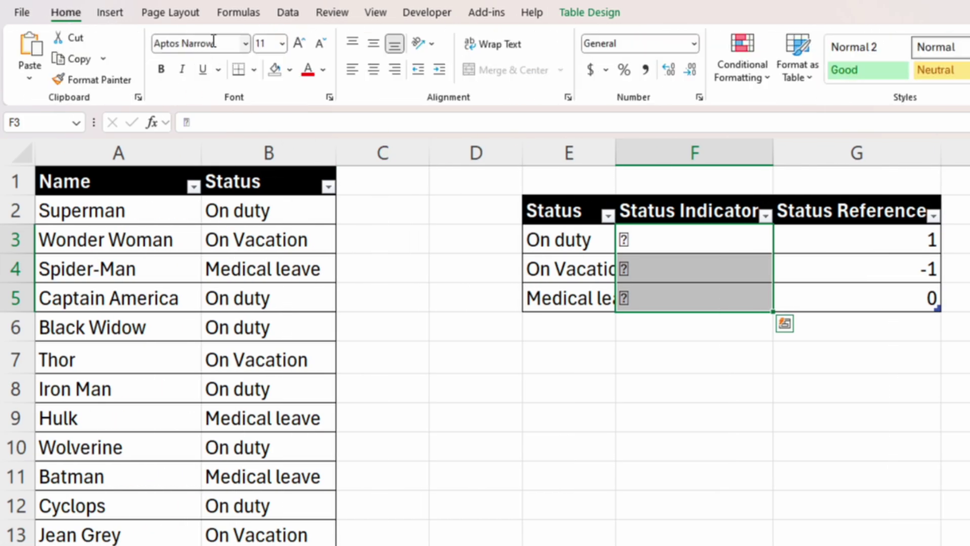
{"action": "left_click", "coordinate": [246, 43]}
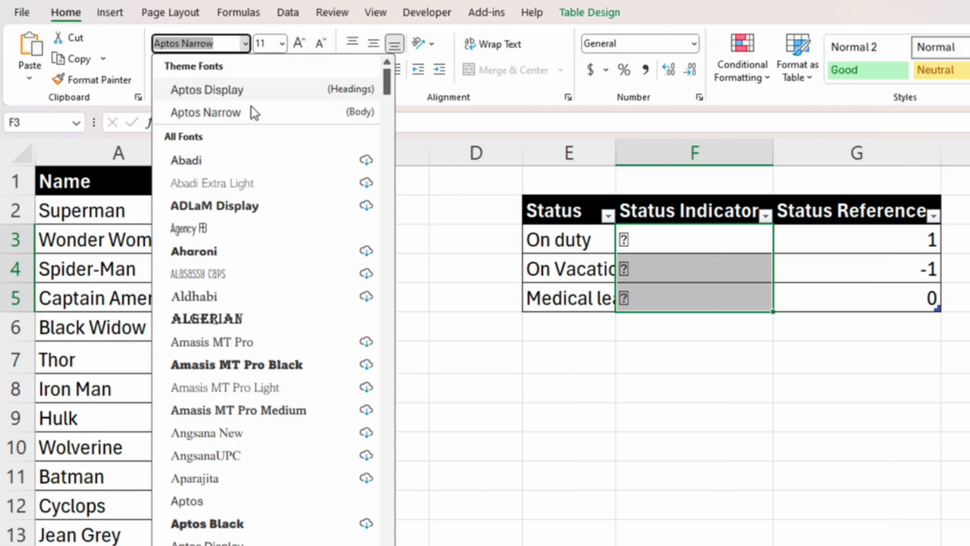
{"action": "type", "text": "Segoe MDL2 Assets"}
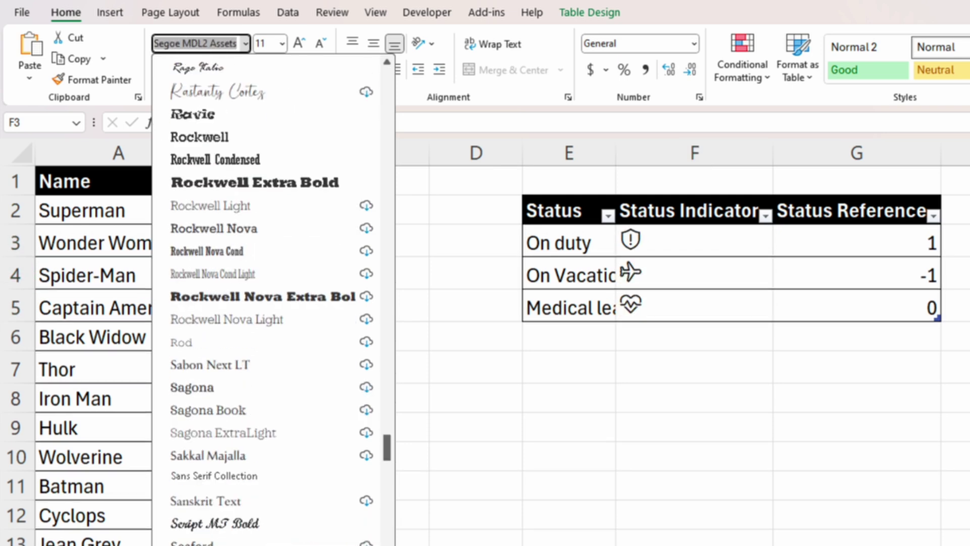
{"action": "key", "text": "Return"}
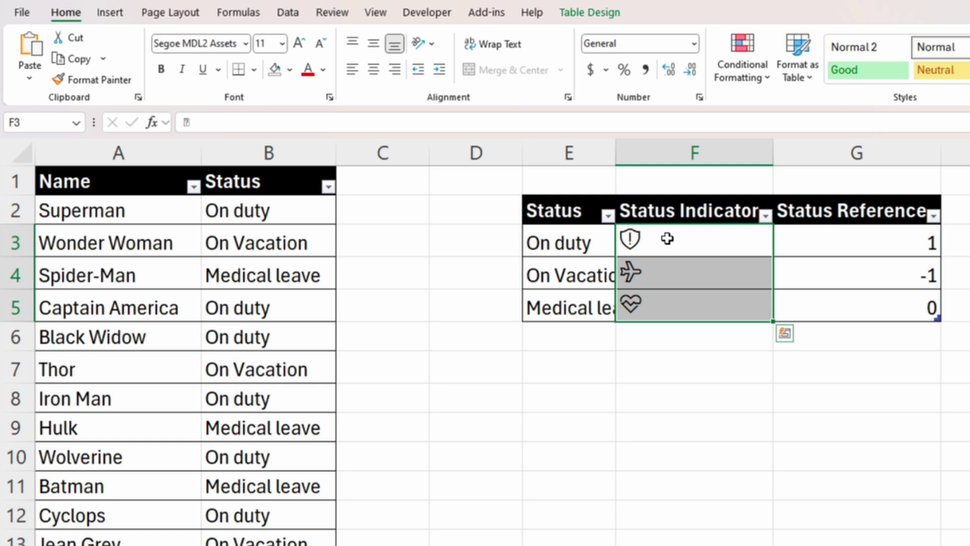
Step: Insert a new column between Name and Status in the staff table
{"action": "left_click", "coordinate": [269, 152]}
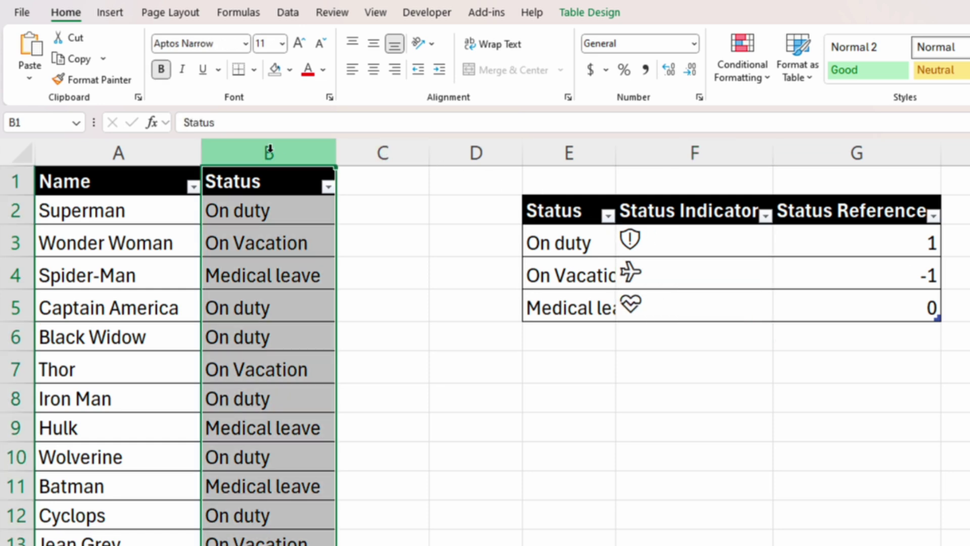
{"action": "right_click", "coordinate": [270, 152]}
{"action": "left_click", "coordinate": [322, 309]}
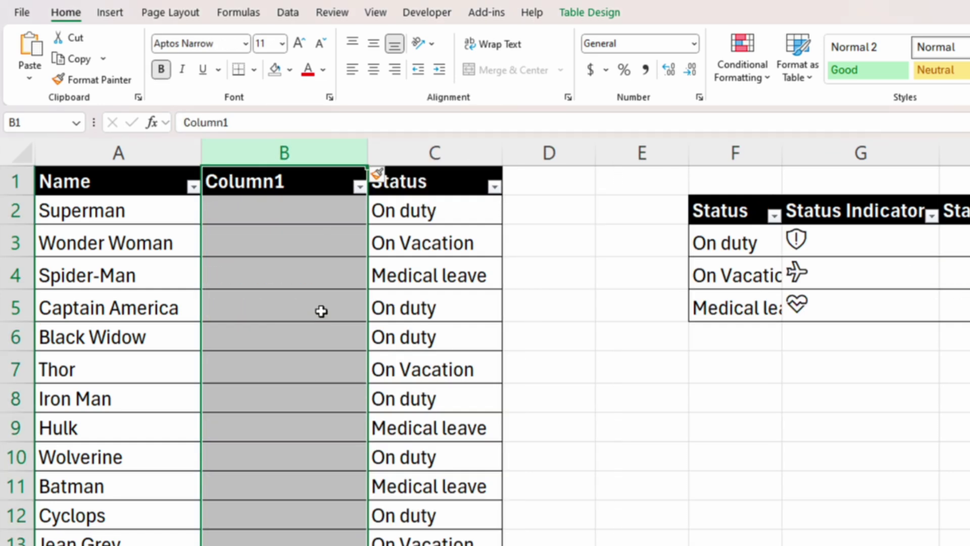
Step: Rename the new column's header in B1 as SI and narrow column B
{"action": "double_click", "coordinate": [292, 181]}
{"action": "left_click_drag", "start_coordinate": [292, 182], "coordinate": [207, 175]}
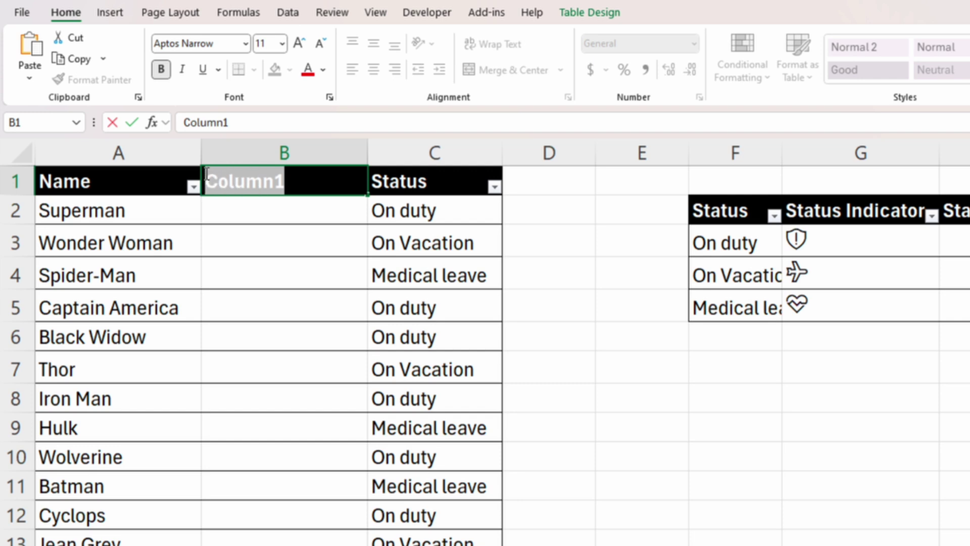
{"action": "type", "text": "SI"}
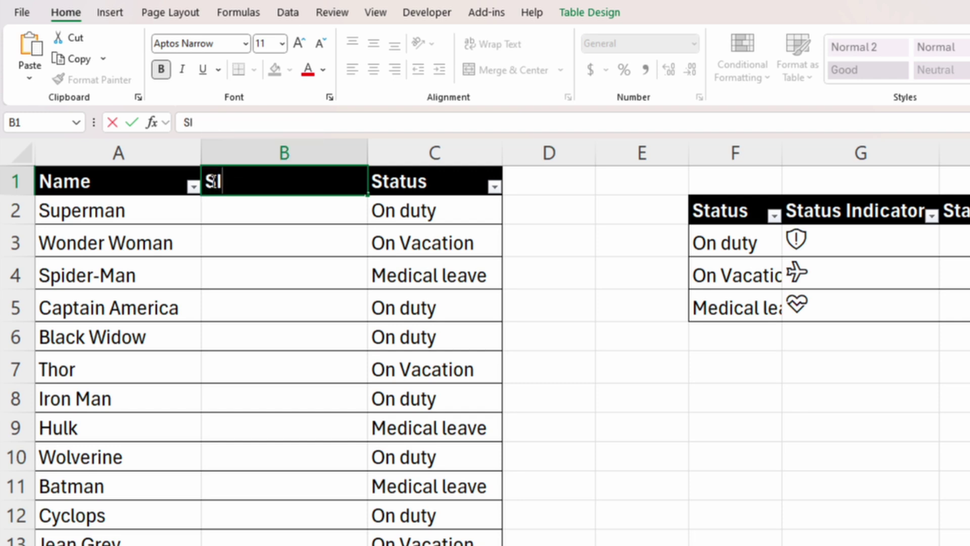
{"action": "left_click", "coordinate": [360, 150]}
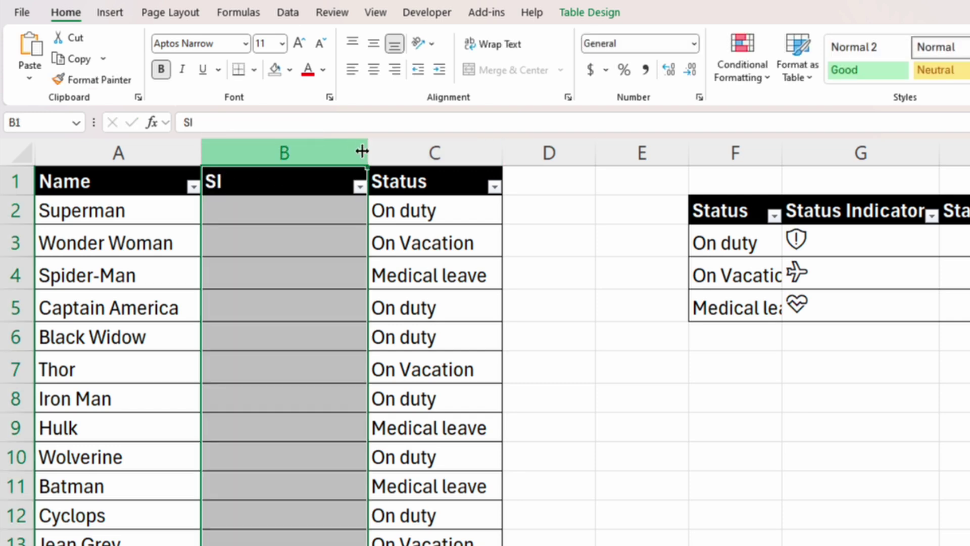
{"action": "left_click_drag", "start_coordinate": [361, 151], "coordinate": [263, 151]}
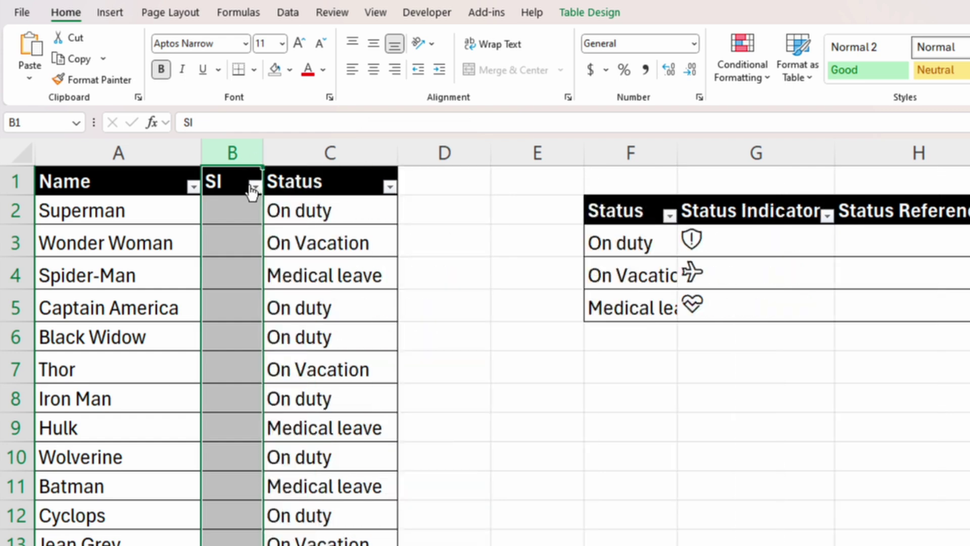
Step: Start an XLOOKUP formula in SI cell B2 with C2 as the lookup value and Method1_symbols[Status] as the lookup array
{"action": "left_click", "coordinate": [237, 208]}
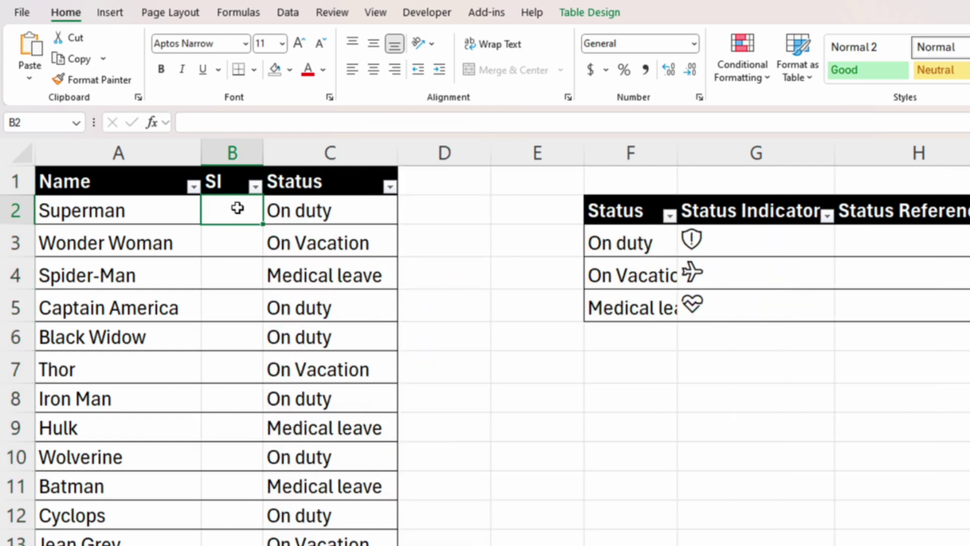
{"action": "type", "text": "=XL"}
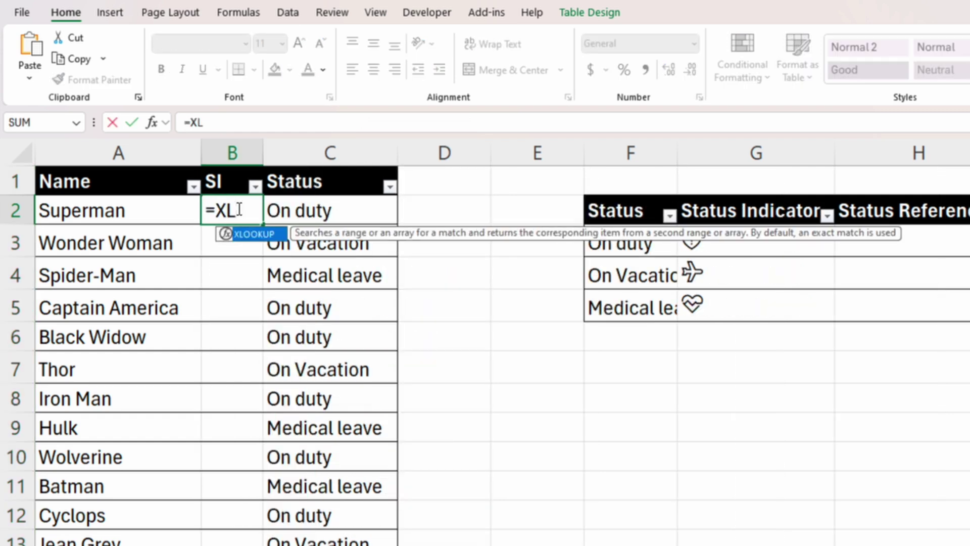
{"action": "key", "text": "Tab"}
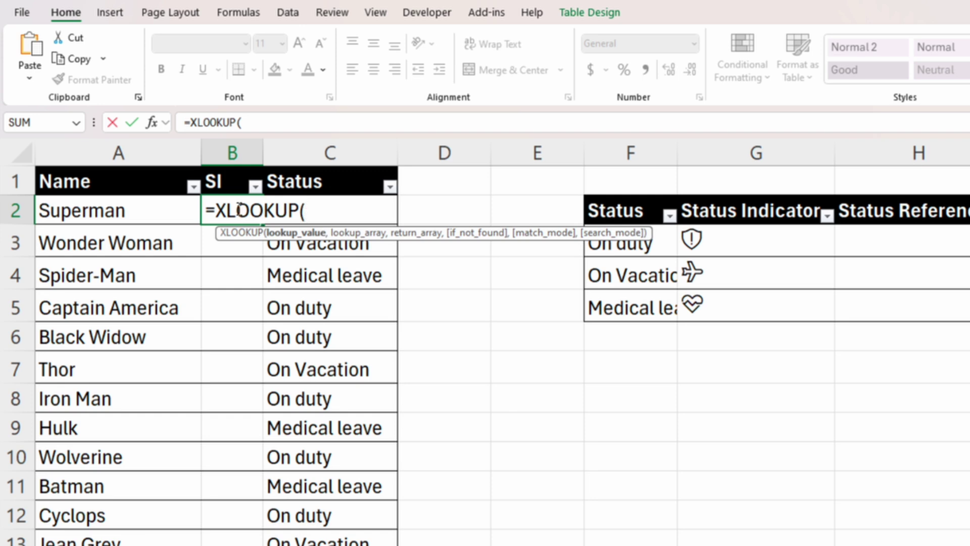
{"action": "type", "text": "C2"}
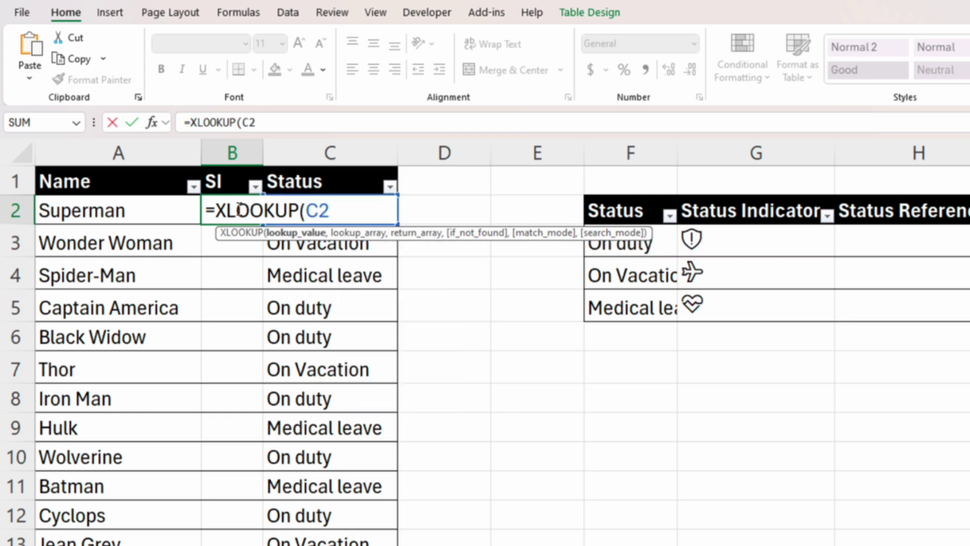
{"action": "type", "text": ","}
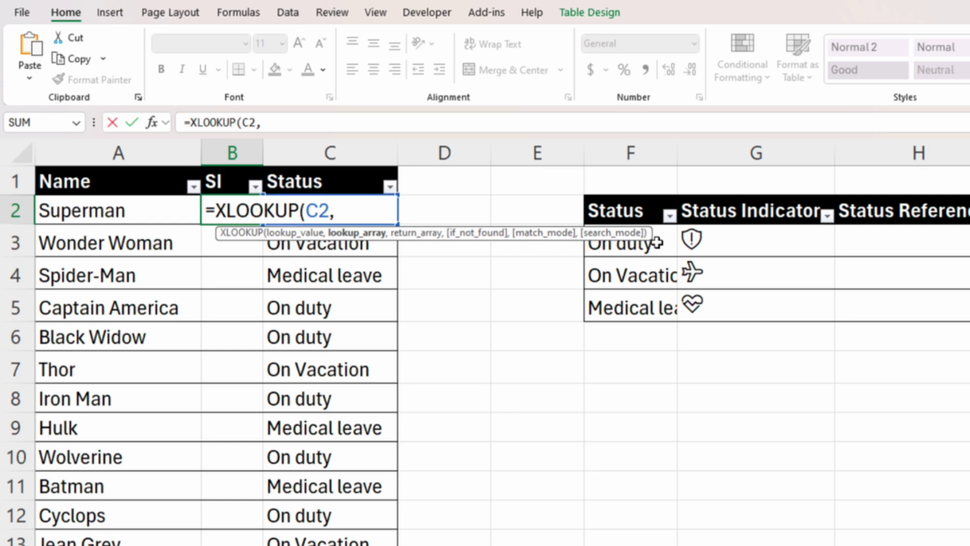
{"action": "left_click_drag", "start_coordinate": [662, 243], "coordinate": [660, 302]}
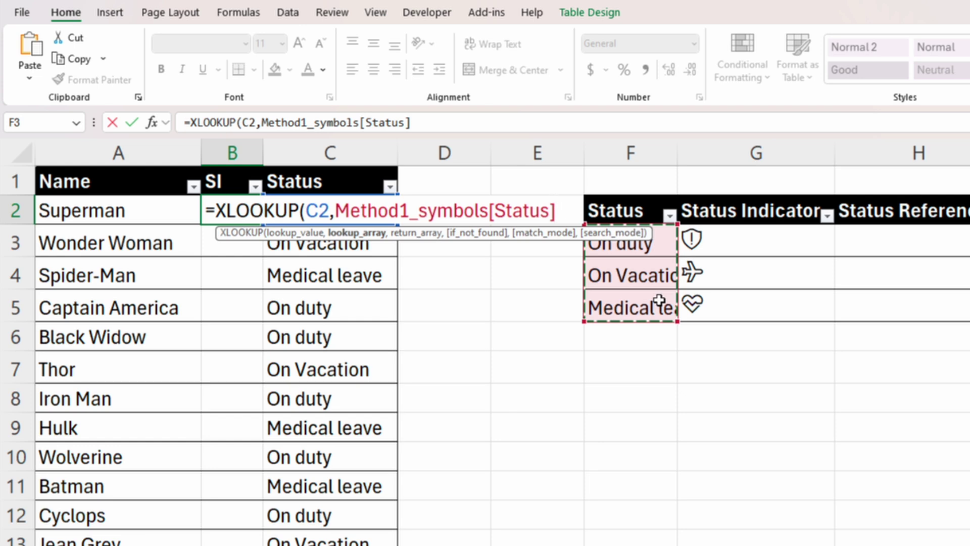
{"action": "type", "text": ","}
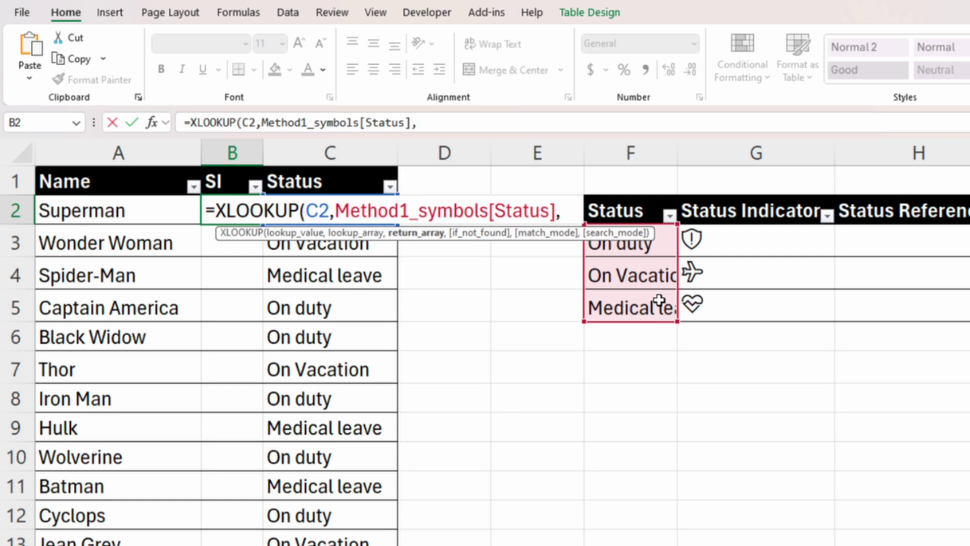
Step: Complete the XLOOKUP in B2 with Method1_symbols[Status Indicator] as the return array and enter the formula
{"action": "type", "text": "Met"}
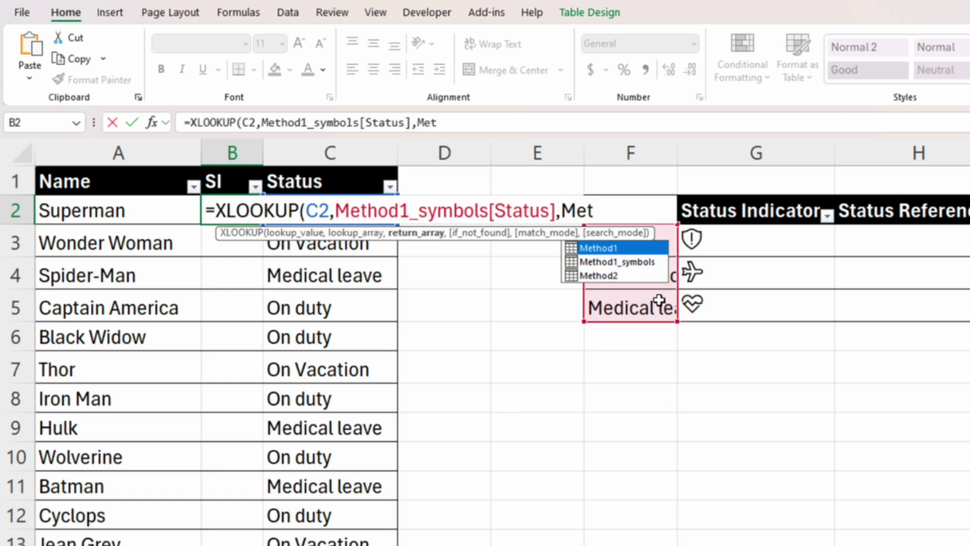
{"action": "type", "text": "hod1"}
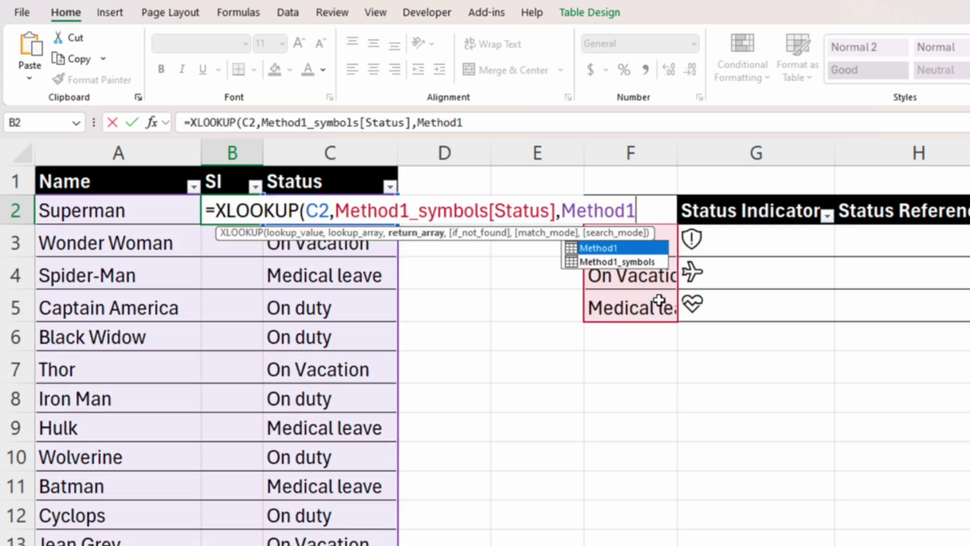
{"action": "key", "text": "Down"}
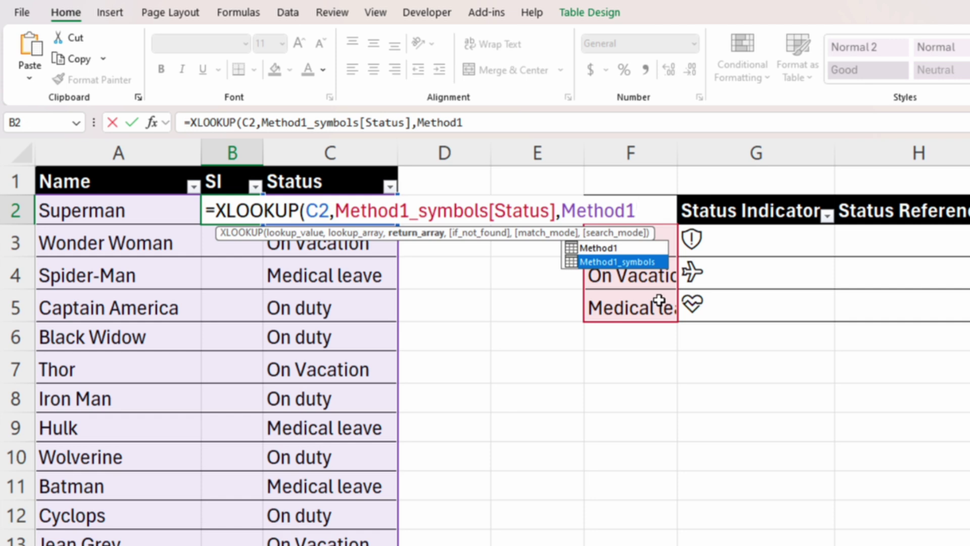
{"action": "key", "text": "Tab"}
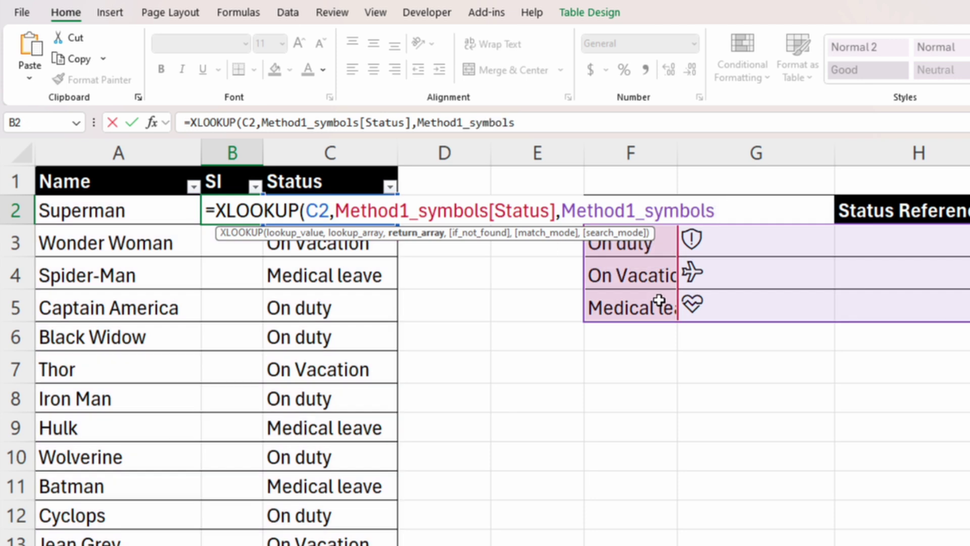
{"action": "type", "text": "["}
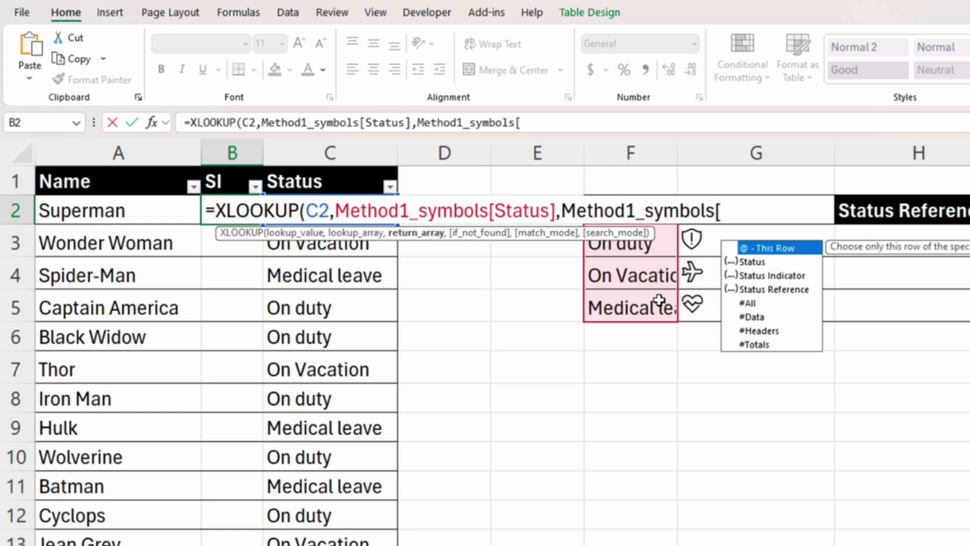
{"action": "key", "text": "Down"}
{"action": "key", "text": "Down"}
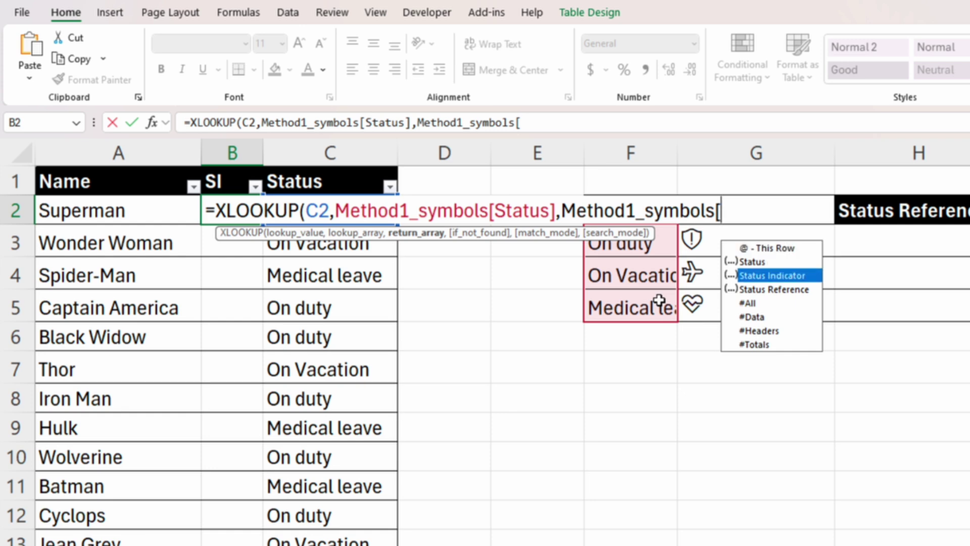
{"action": "key", "text": "Tab"}
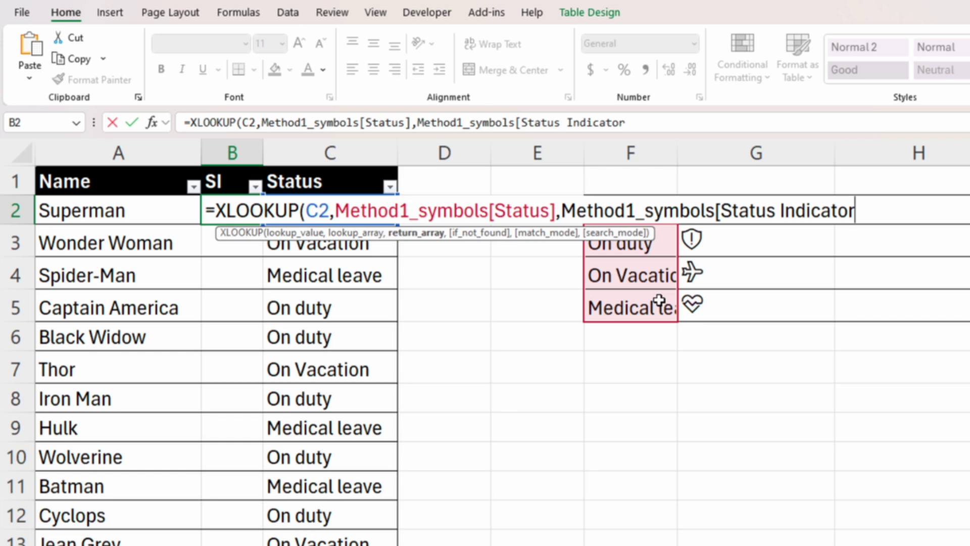
{"action": "type", "text": "])"}
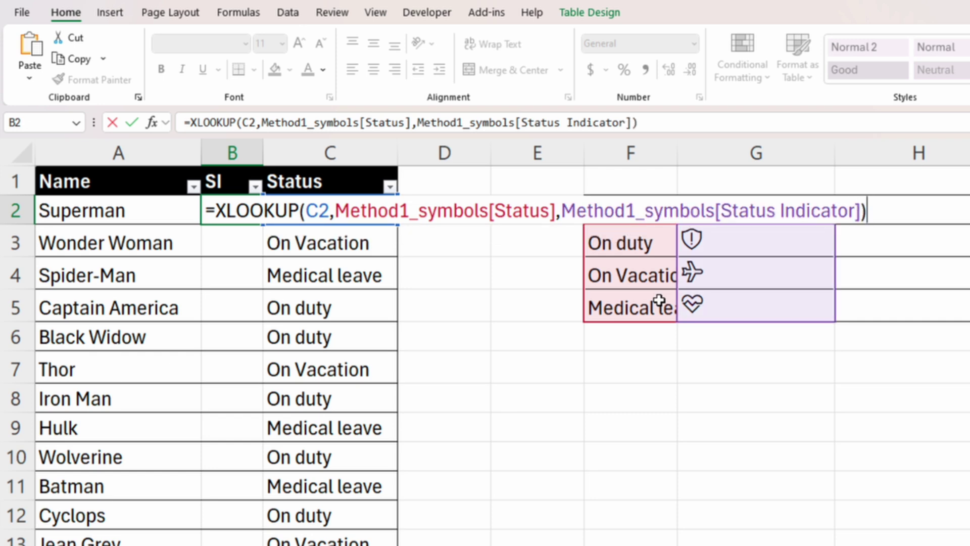
{"action": "key", "text": "Return"}
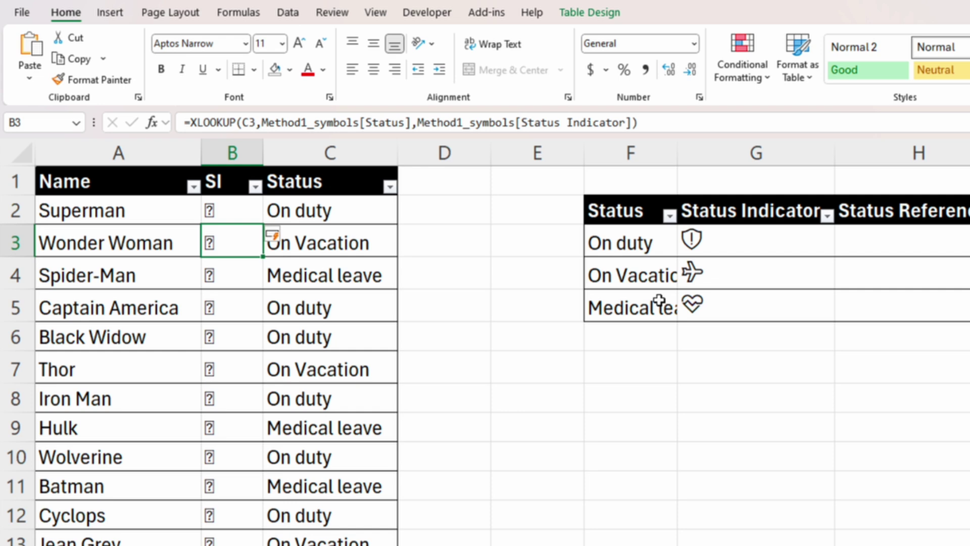
Step: Set the font of all SI column cells from B2 down to Segoe MDL2 Assets
{"action": "left_click", "coordinate": [244, 214]}
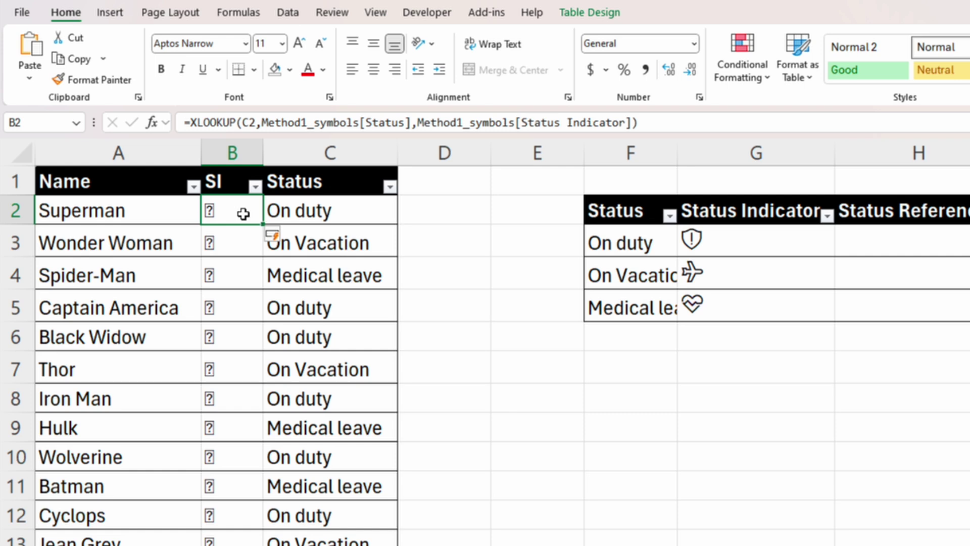
{"action": "key", "text": "ctrl+shift+Down"}
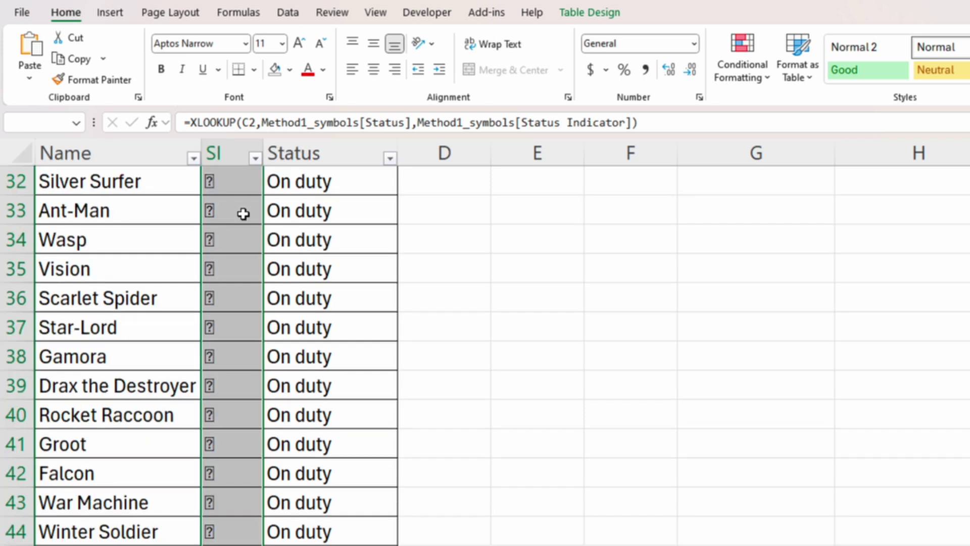
{"action": "left_click", "coordinate": [246, 44]}
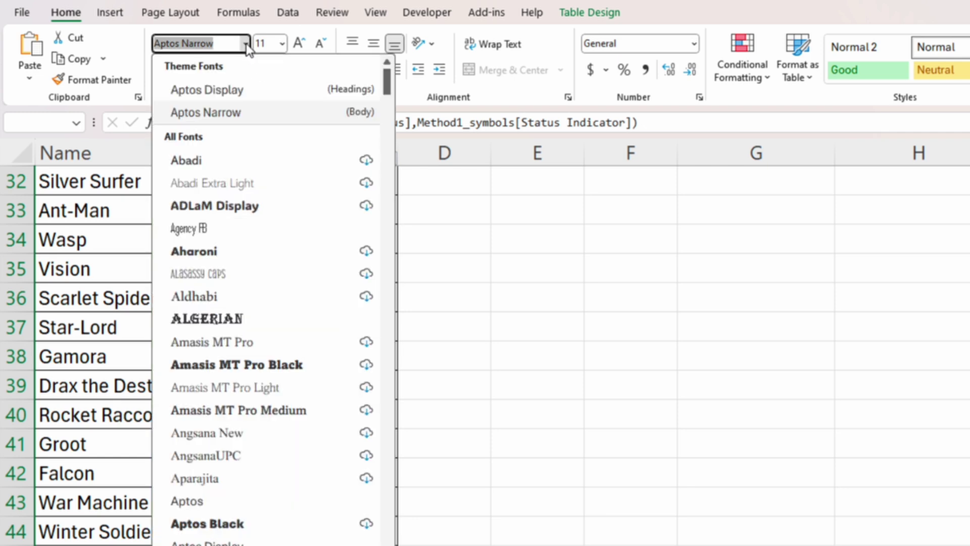
{"action": "scroll", "coordinate": [247, 44], "scroll_direction": "down", "scroll_amount": 20}
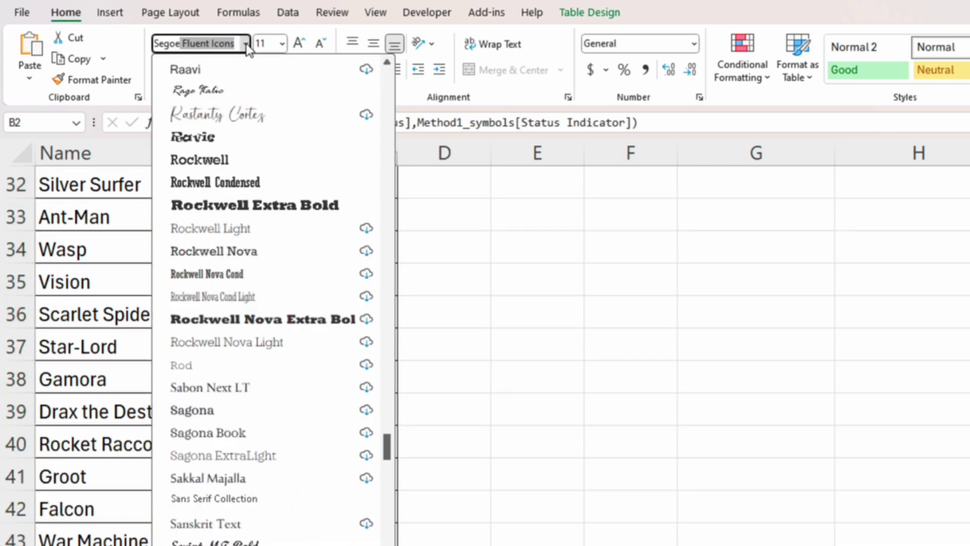
{"action": "key", "text": "Return"}
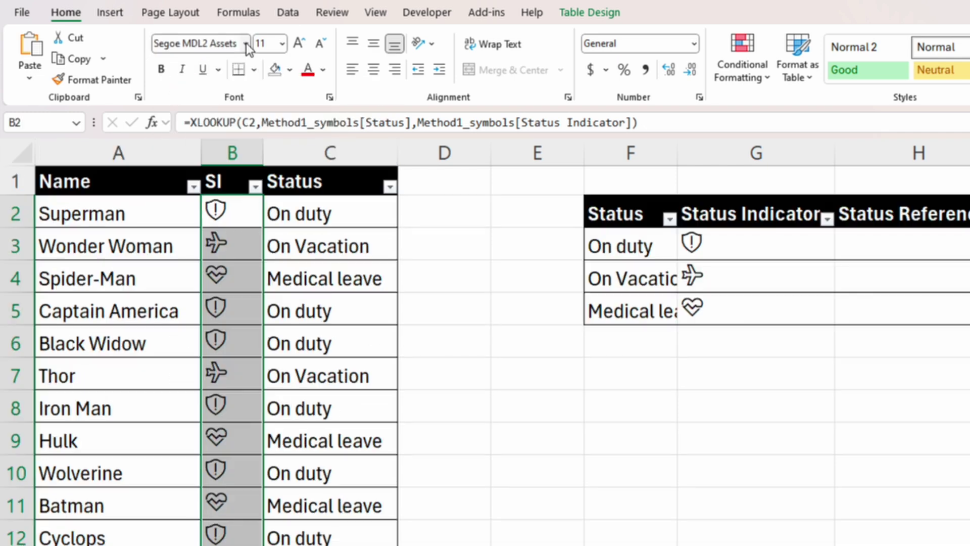
{"action": "left_click", "coordinate": [444, 249]}
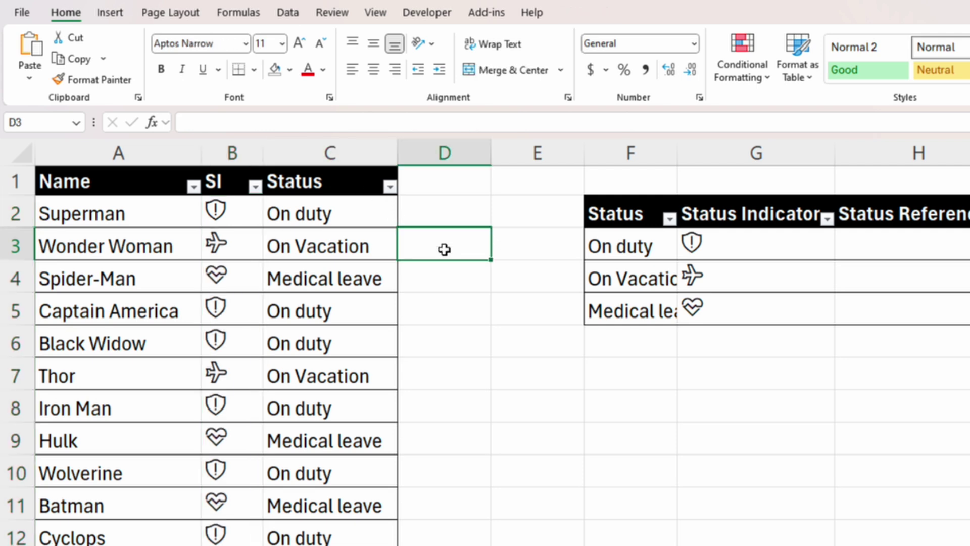
Step: Color the airplane symbol in the On Vacation indicator cell G4 blue
{"action": "left_click", "coordinate": [738, 277]}
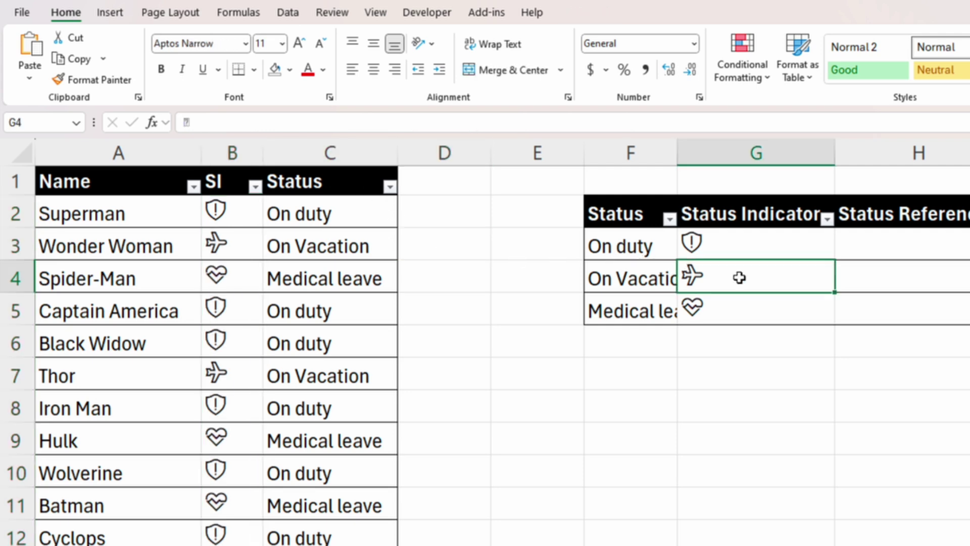
{"action": "left_click", "coordinate": [323, 71]}
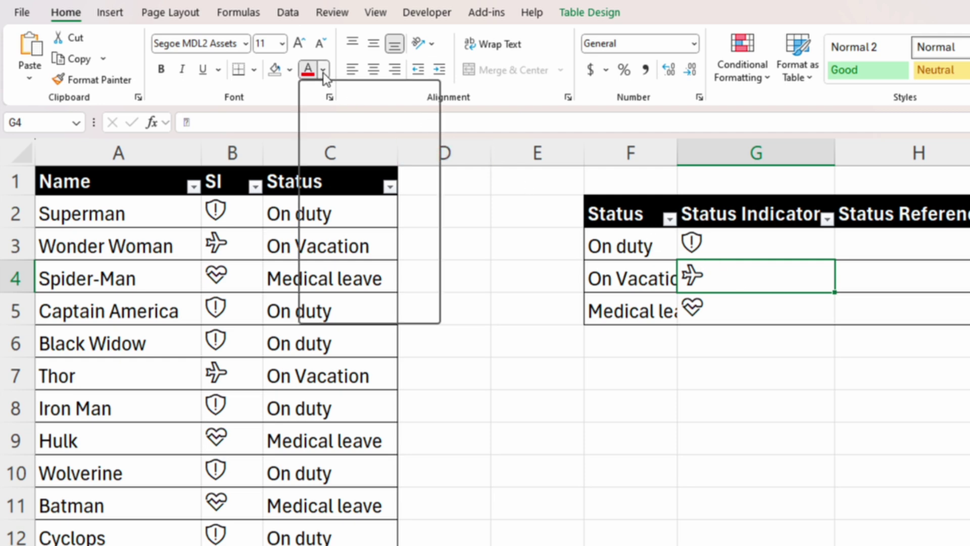
{"action": "left_click", "coordinate": [403, 282]}
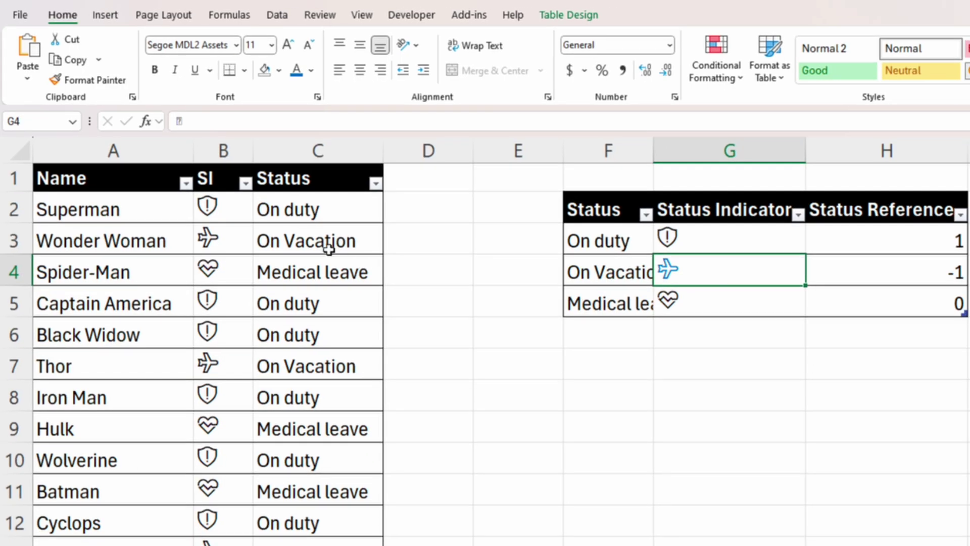
Step: Change the return array of the XLOOKUP in B2 to Method1_symbols[Status Reference]
{"action": "left_click", "coordinate": [225, 209]}
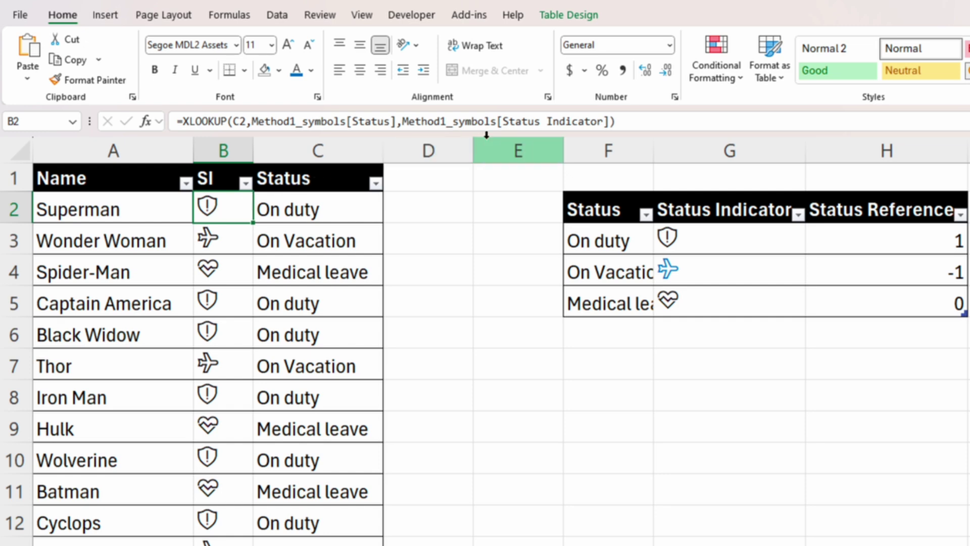
{"action": "left_click", "coordinate": [603, 122]}
{"action": "key", "text": "BackSpace"}
{"action": "key", "text": "BackSpace"}
{"action": "key", "text": "BackSpace"}
{"action": "key", "text": "BackSpace"}
{"action": "key", "text": "BackSpace"}
{"action": "key", "text": "BackSpace"}
{"action": "key", "text": "BackSpace"}
{"action": "key", "text": "BackSpace"}
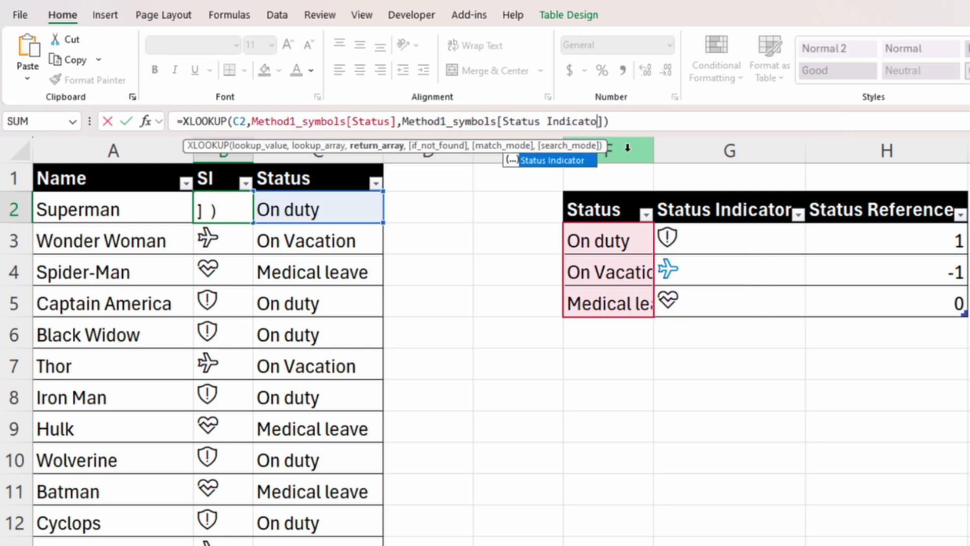
{"action": "key", "text": "BackSpace"}
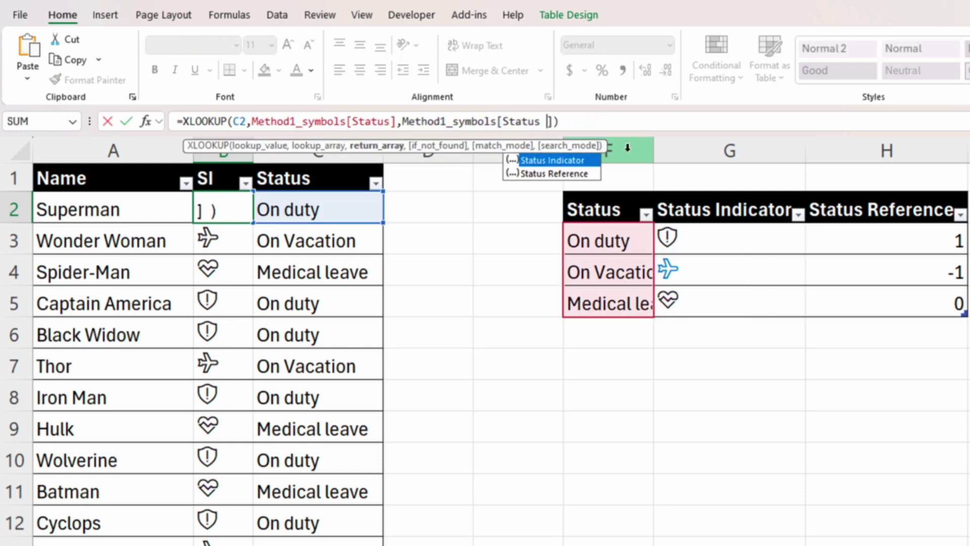
{"action": "type", "text": "Re"}
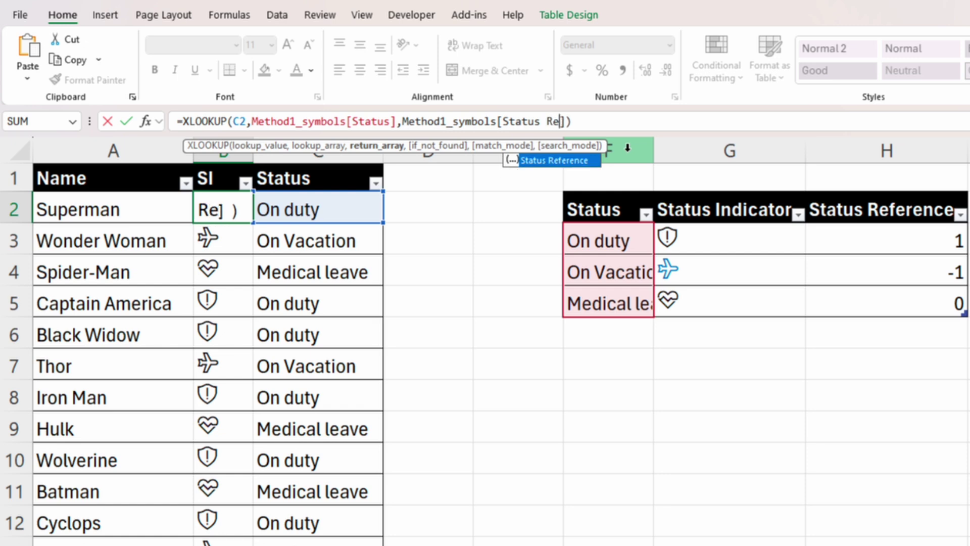
{"action": "key", "text": "Tab"}
{"action": "key", "text": "Return"}
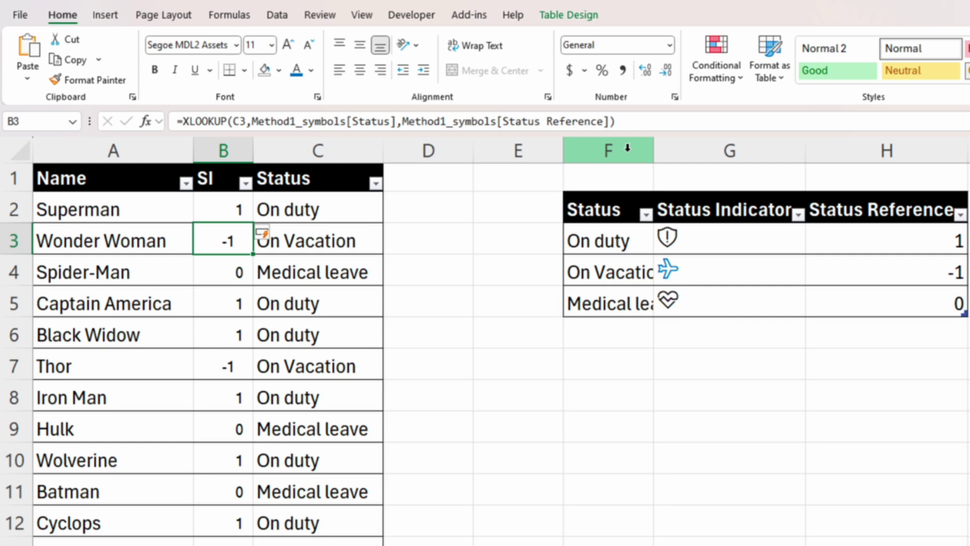
Step: Combine the three status indicator symbols in G7 with the formula =G3&G4&G5
{"action": "left_click", "coordinate": [696, 359]}
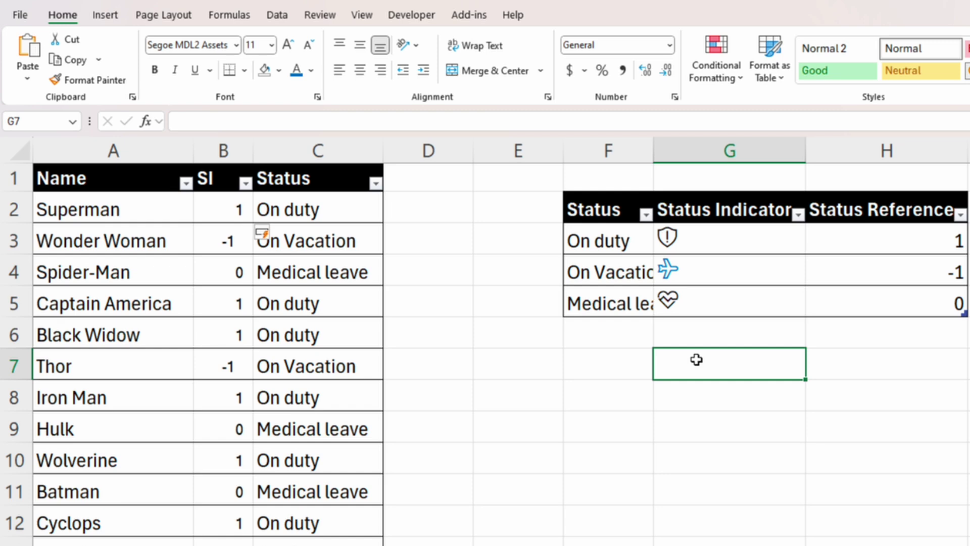
{"action": "type", "text": "="}
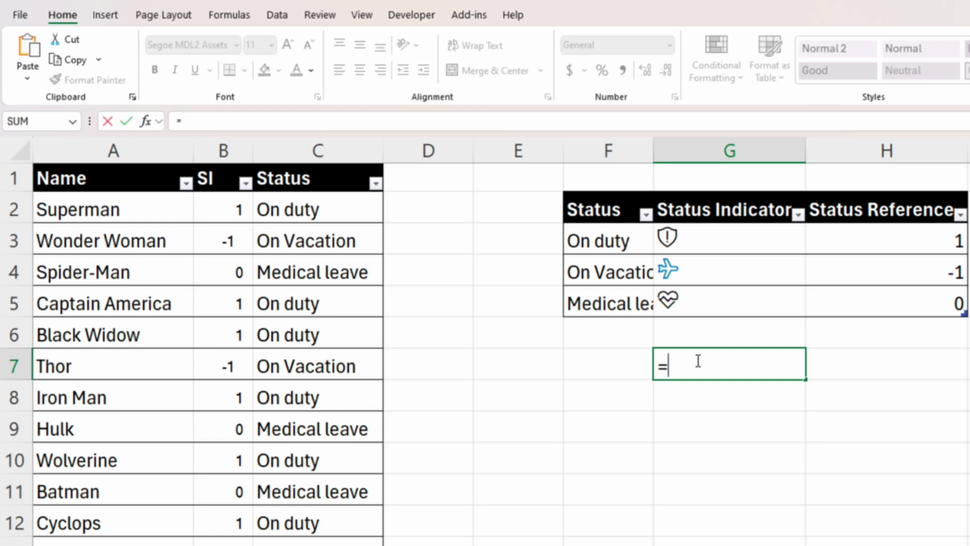
{"action": "left_click", "coordinate": [697, 236]}
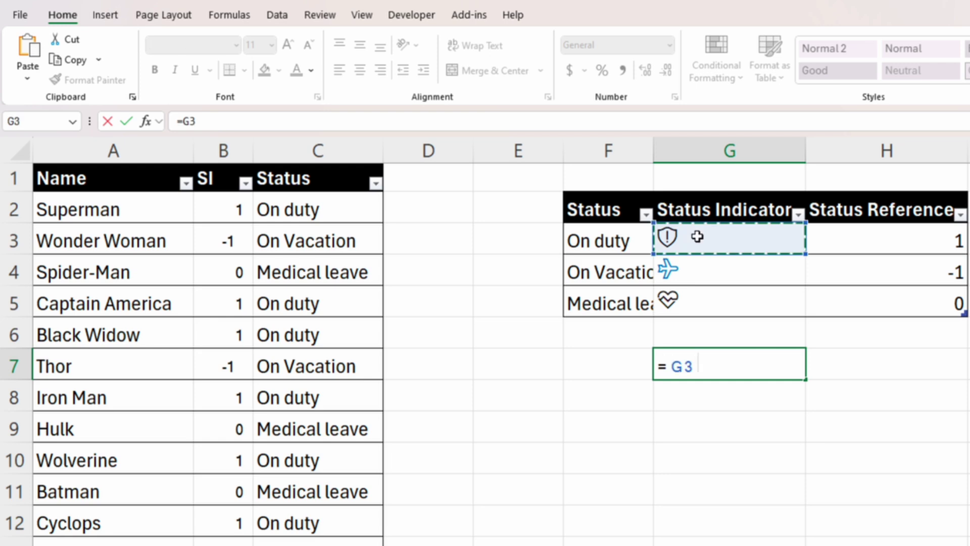
{"action": "type", "text": "&"}
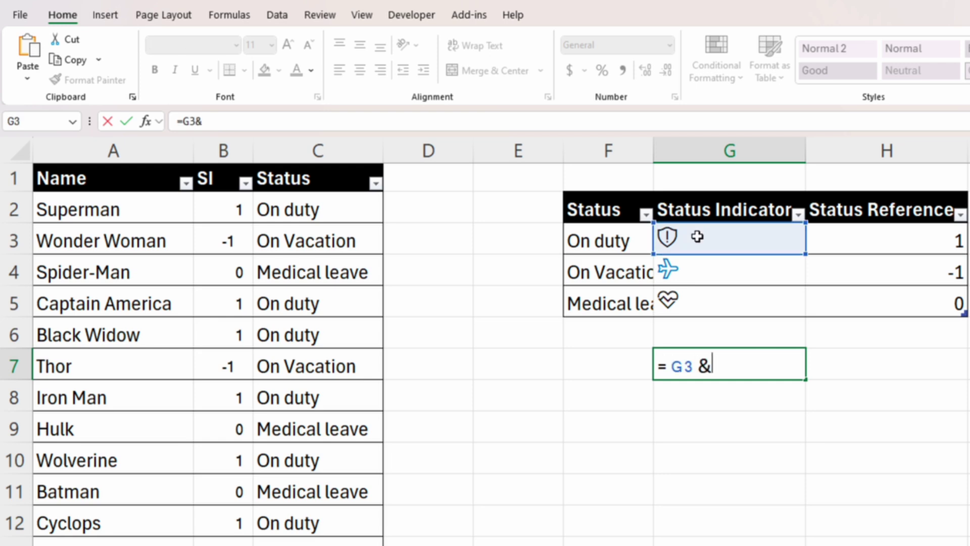
{"action": "left_click", "coordinate": [714, 268]}
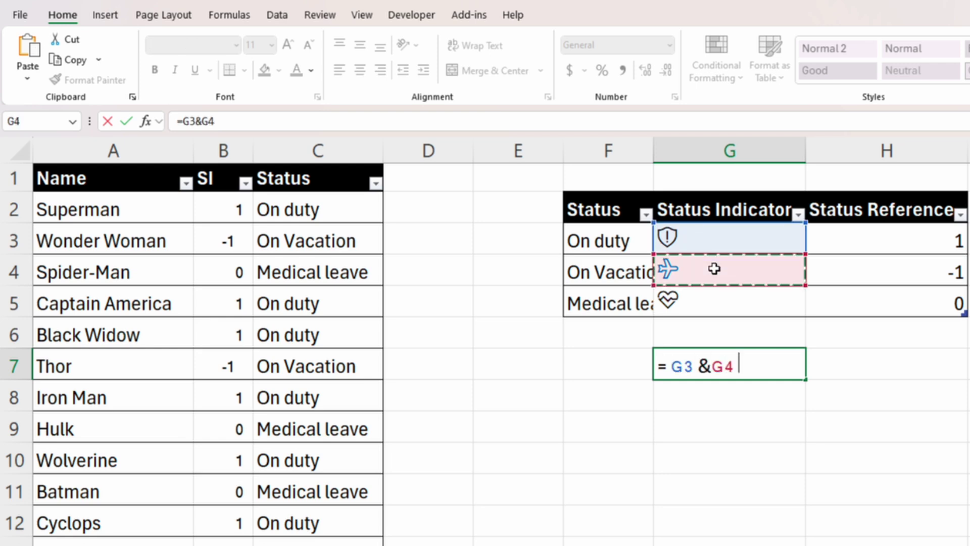
{"action": "type", "text": "&"}
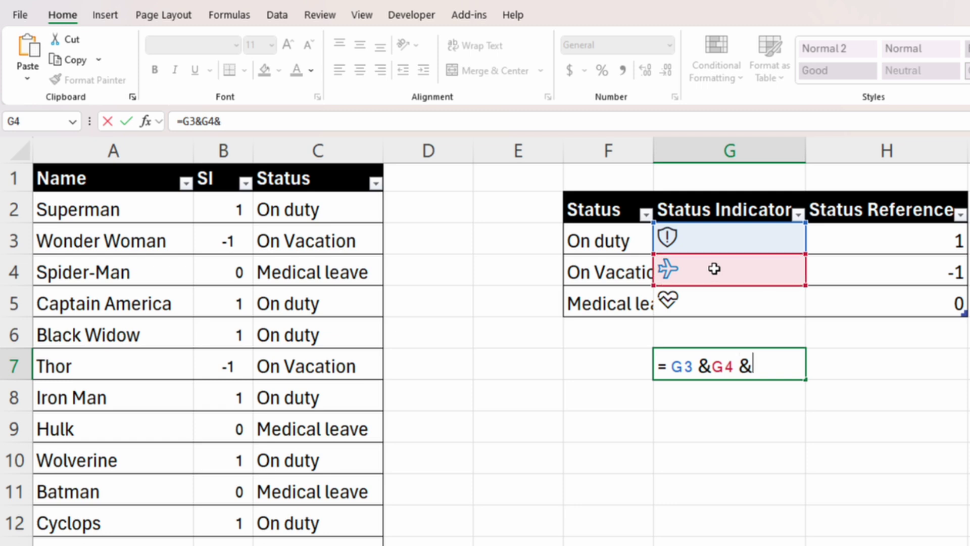
{"action": "left_click", "coordinate": [712, 299]}
{"action": "key", "text": "ctrl+Return"}
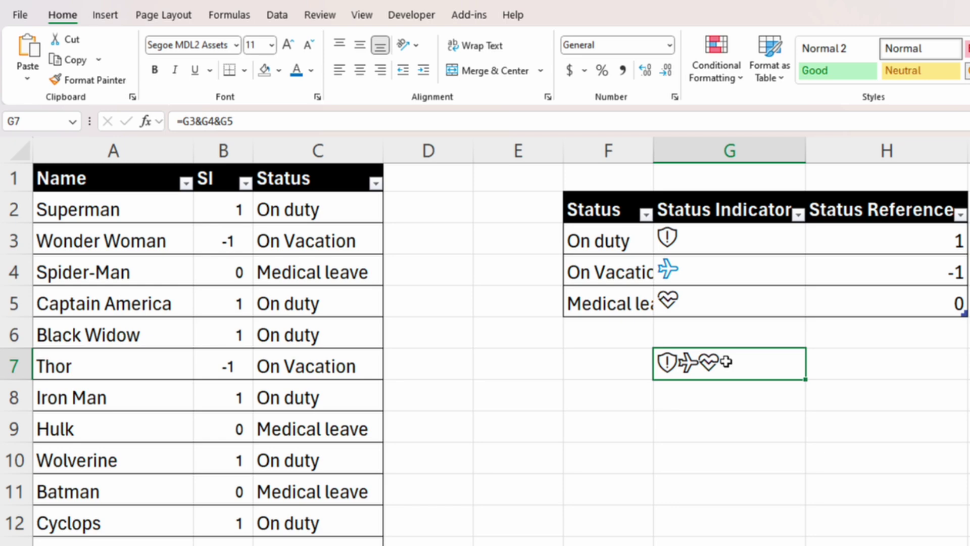
Step: Copy the combined symbols from G7 and paste them as values into H7
{"action": "key", "text": "ctrl+c"}
{"action": "left_click", "coordinate": [861, 368]}
{"action": "right_click", "coordinate": [864, 372]}
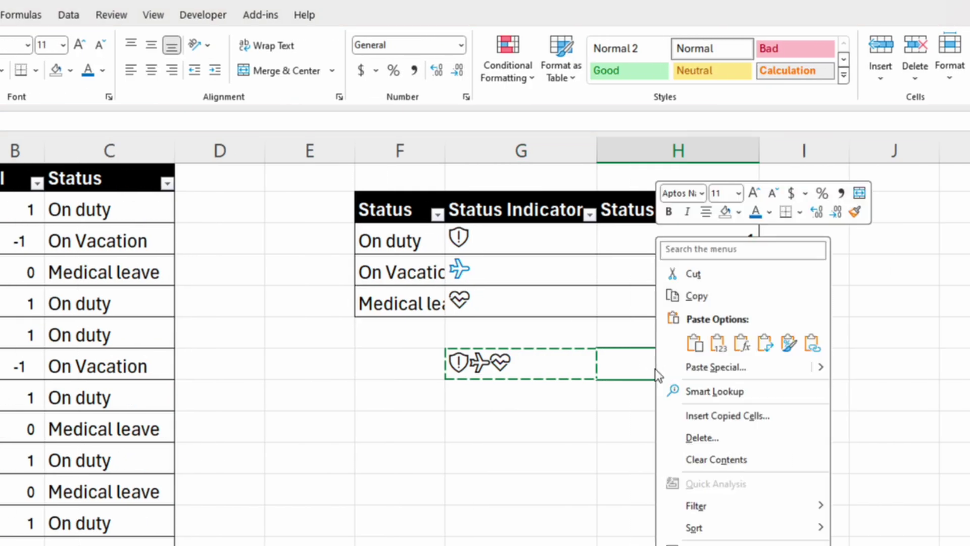
{"action": "left_click", "coordinate": [718, 342]}
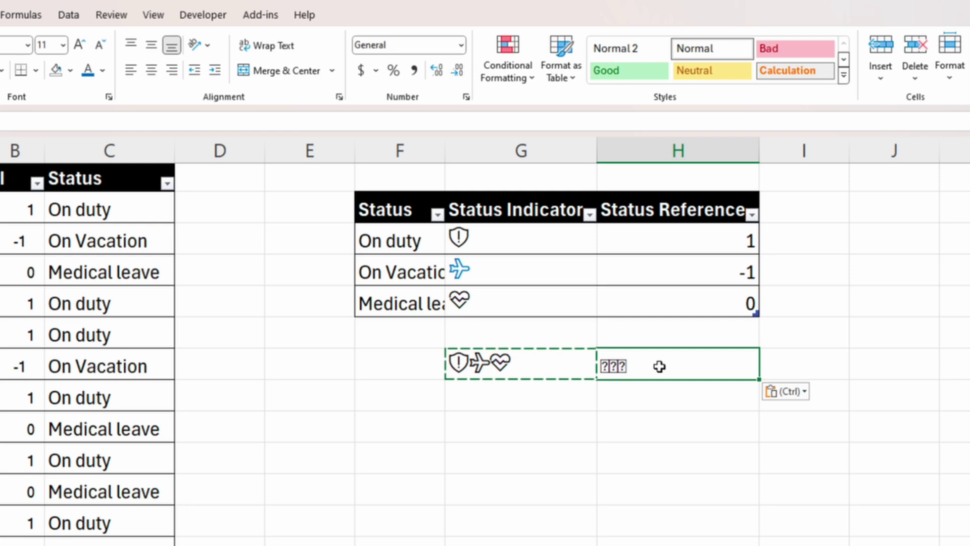
{"action": "left_click", "coordinate": [646, 393]}
{"action": "left_click", "coordinate": [650, 367]}
{"action": "key", "text": "ctrl+c"}
{"action": "right_click", "coordinate": [1, 215]}
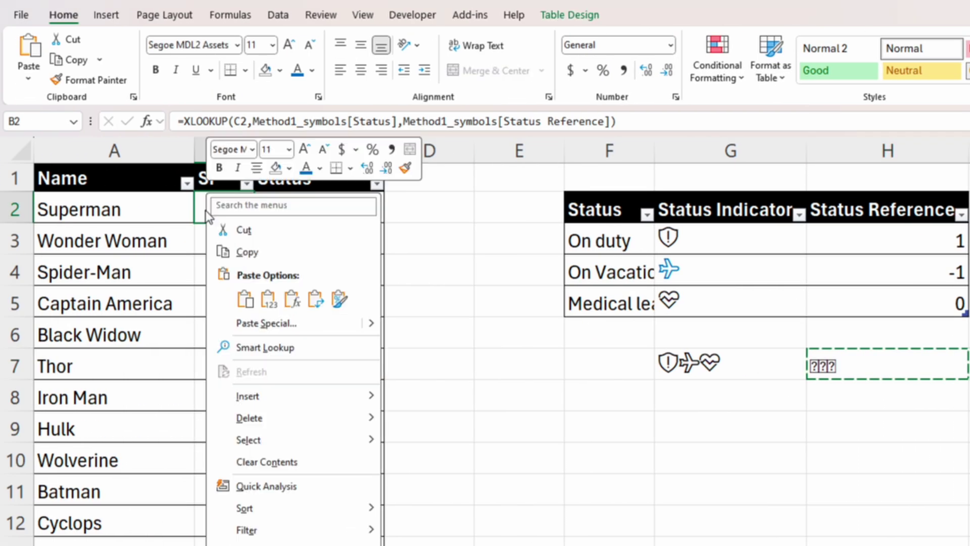
{"action": "left_click", "coordinate": [253, 429]}
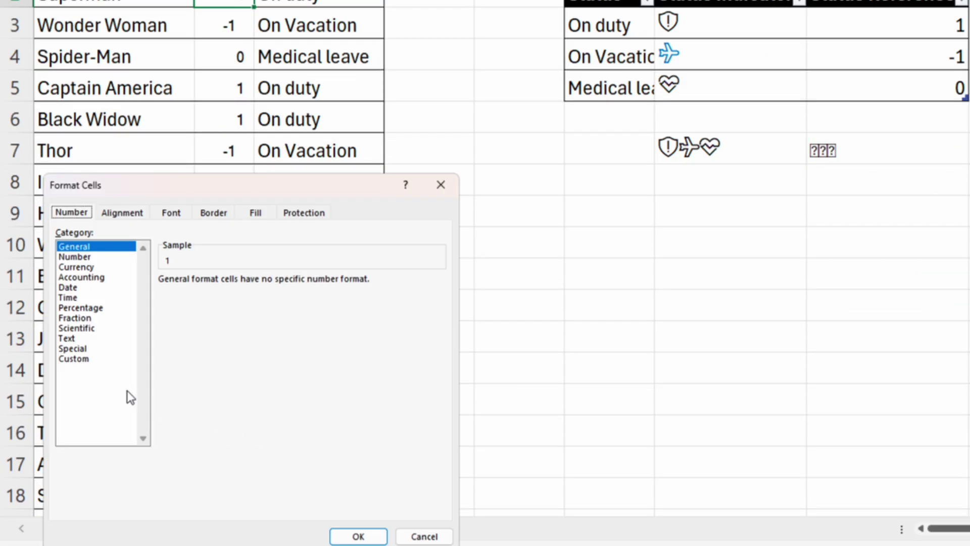
{"action": "left_click", "coordinate": [80, 359]}
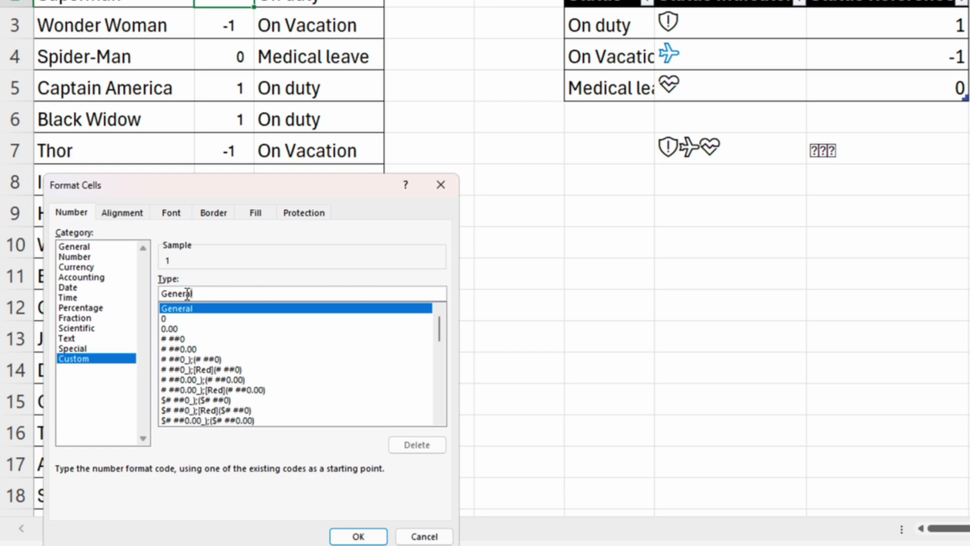
{"action": "double_click", "coordinate": [187, 293]}
{"action": "left_click", "coordinate": [417, 535]}
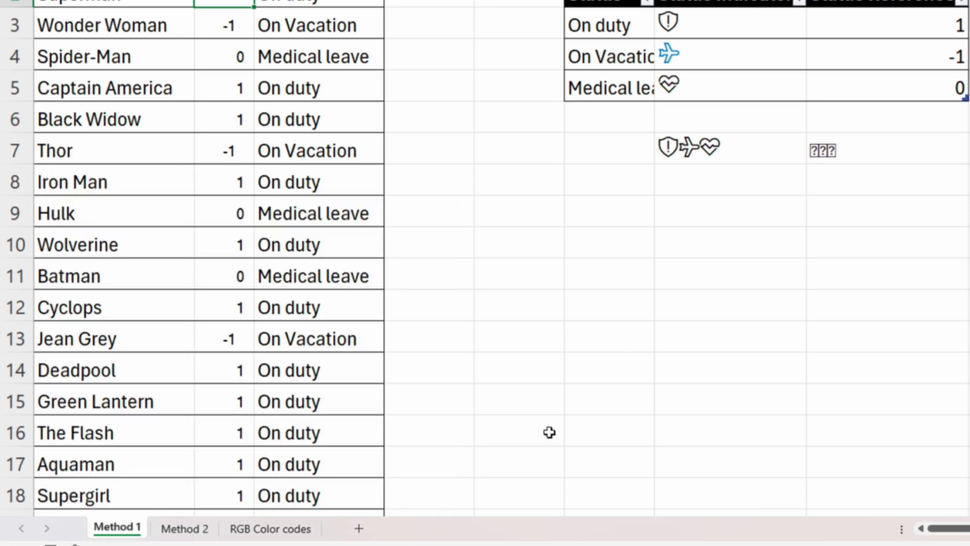
Step: Copy the symbol text from inside H7 and paste it as the custom number format code for the SI cells from B2 down
{"action": "double_click", "coordinate": [867, 153]}
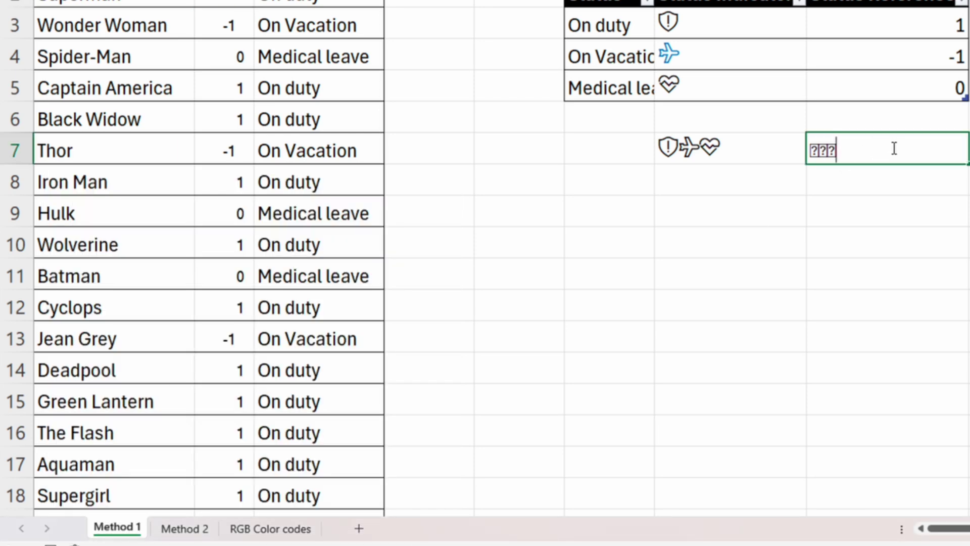
{"action": "left_click_drag", "start_coordinate": [894, 149], "coordinate": [803, 148]}
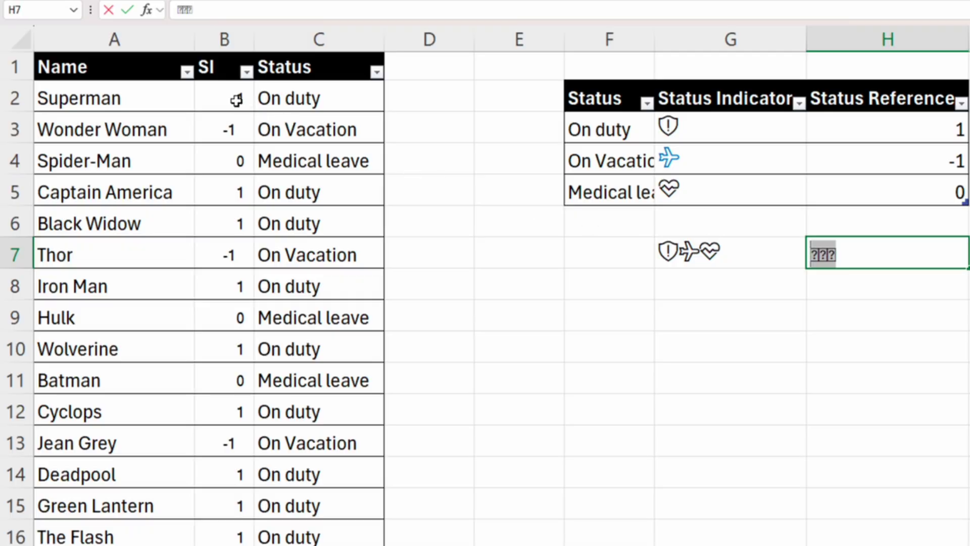
{"action": "left_click", "coordinate": [234, 98]}
{"action": "key", "text": "ctrl+shift+Down"}
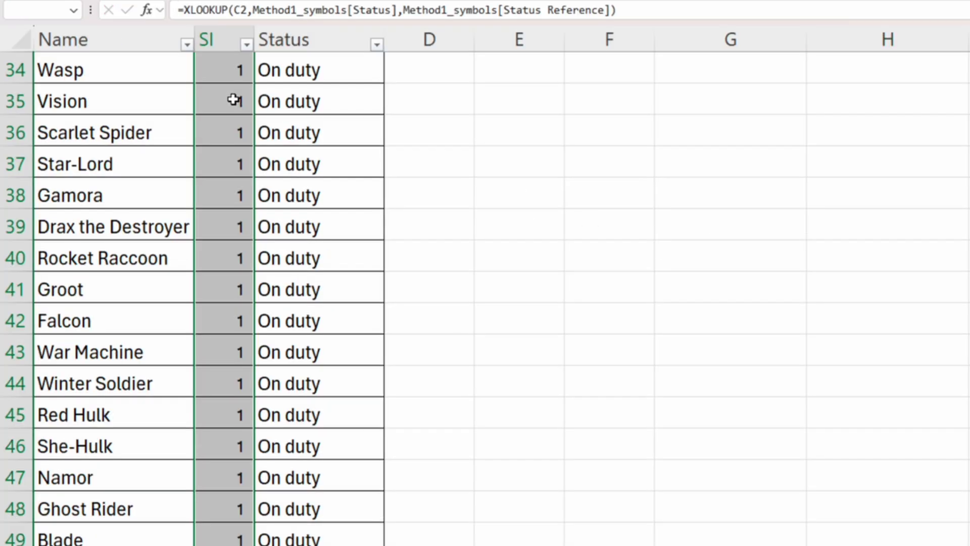
{"action": "right_click", "coordinate": [234, 100]}
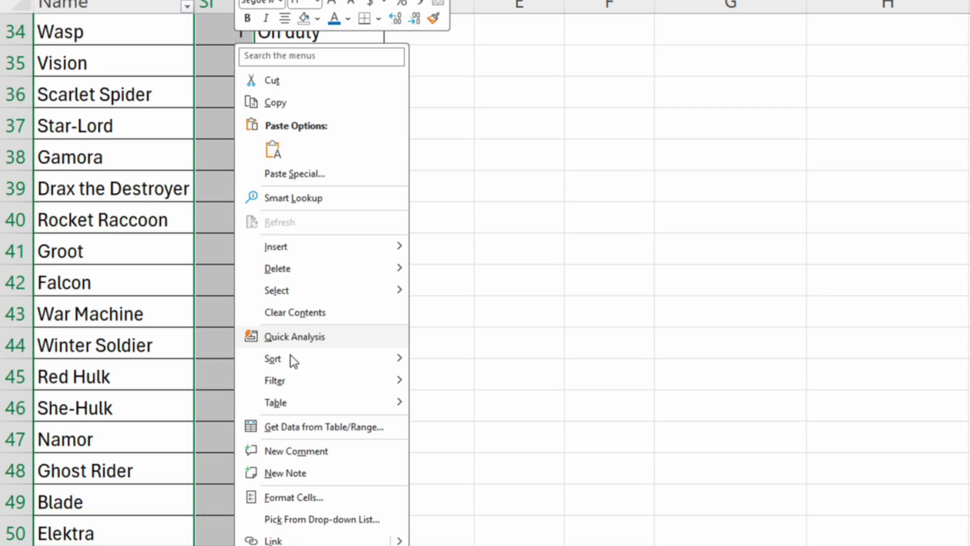
{"action": "left_click", "coordinate": [301, 421]}
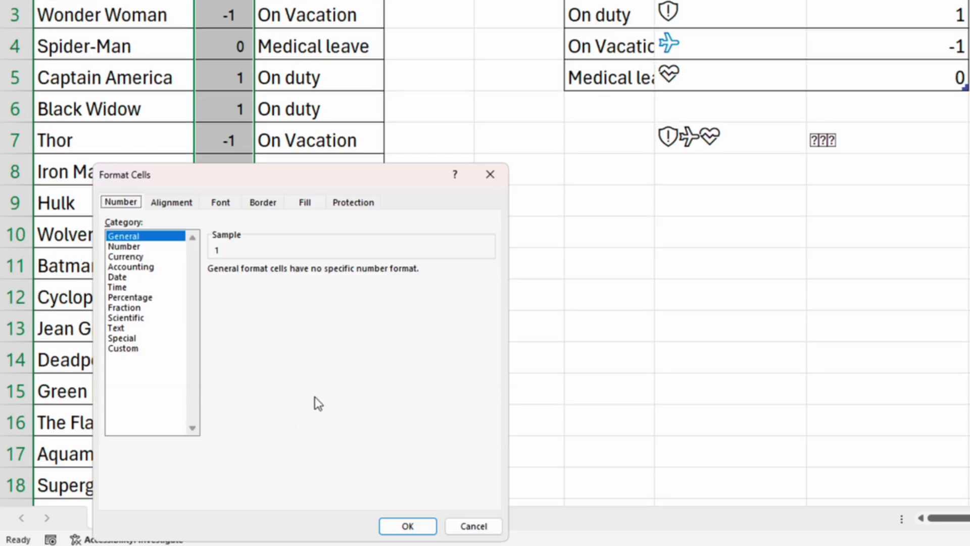
{"action": "left_click", "coordinate": [125, 348]}
{"action": "left_click_drag", "start_coordinate": [266, 284], "coordinate": [203, 282]}
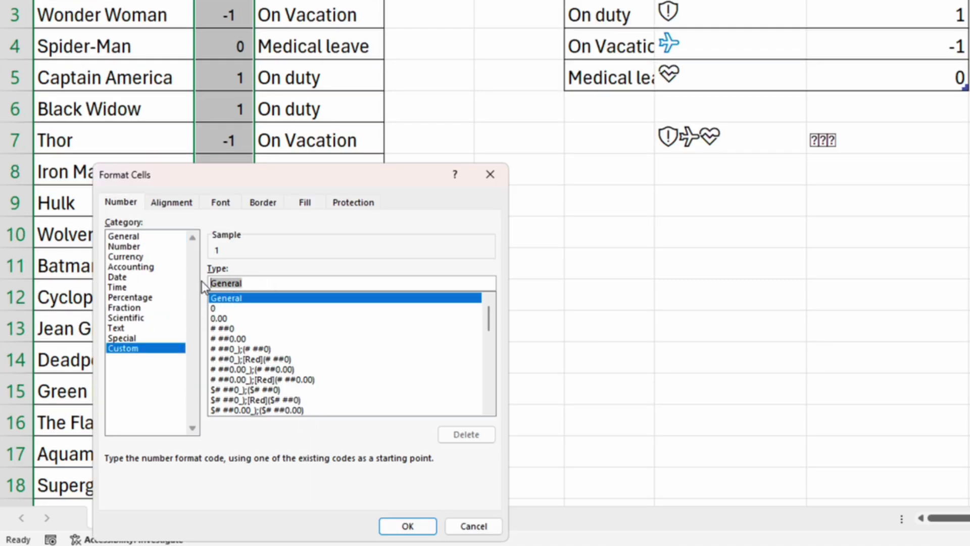
{"action": "key", "text": "ctrl+v"}
Step: Complete the format code with each symbol in quotes, separated by semicolons and prefixed with [Blue], [Black] and [Red] in that order, and apply it
{"action": "key", "text": "Left"}
{"action": "key", "text": "Left"}
{"action": "key", "text": "Left"}
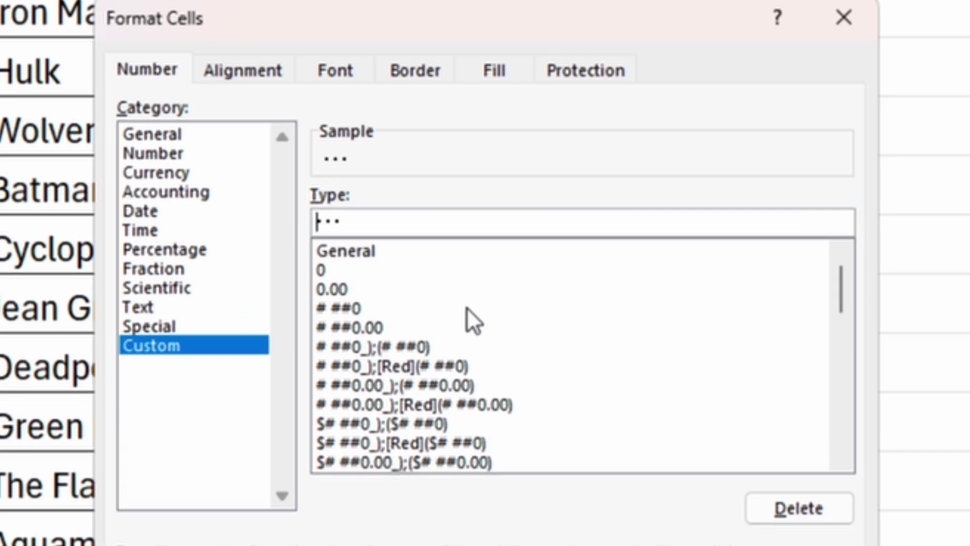
{"action": "type", "text": "["}
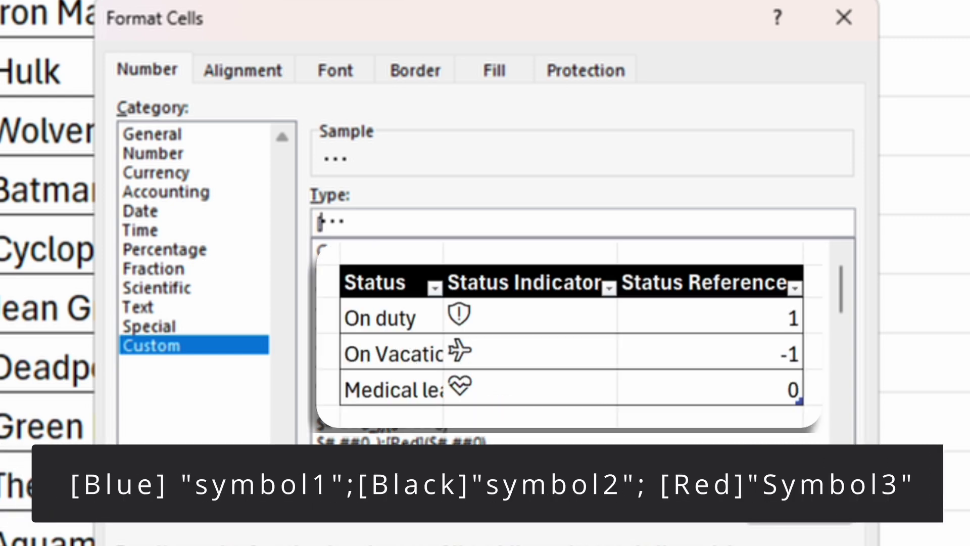
{"action": "type", "text": "Blue]"}
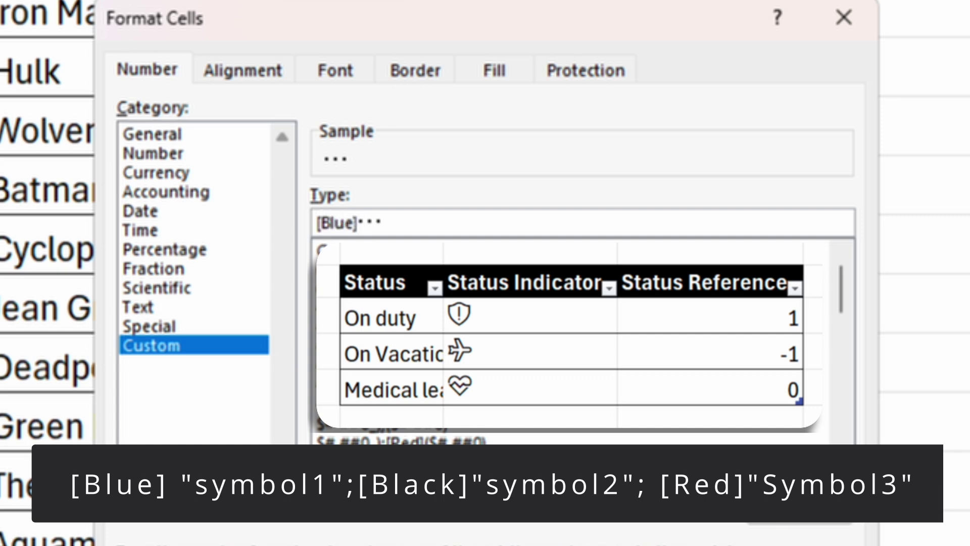
{"action": "type", "text": "\"•\";["}
{"action": "type", "text": "Black]\"•"}
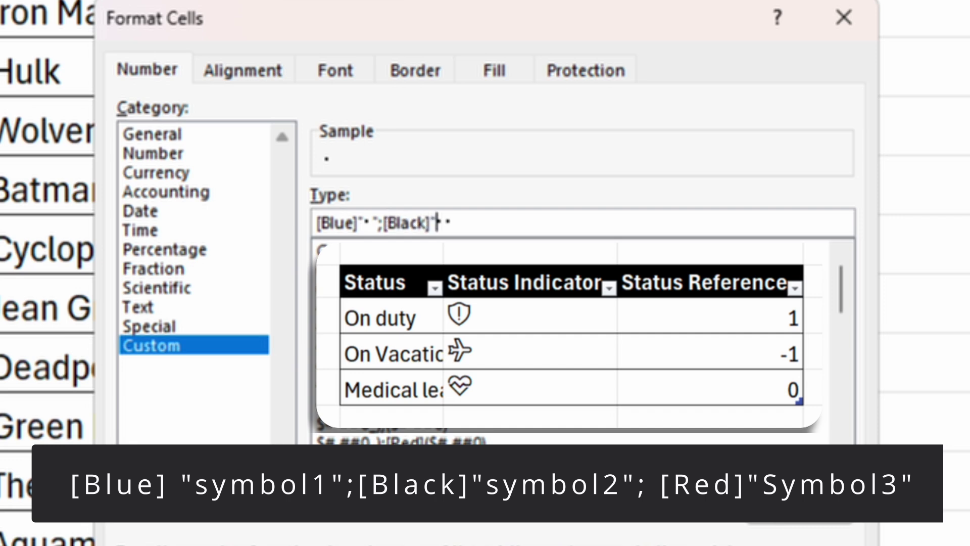
{"action": "key", "text": "Right"}
{"action": "type", "text": "\";[Red]"}
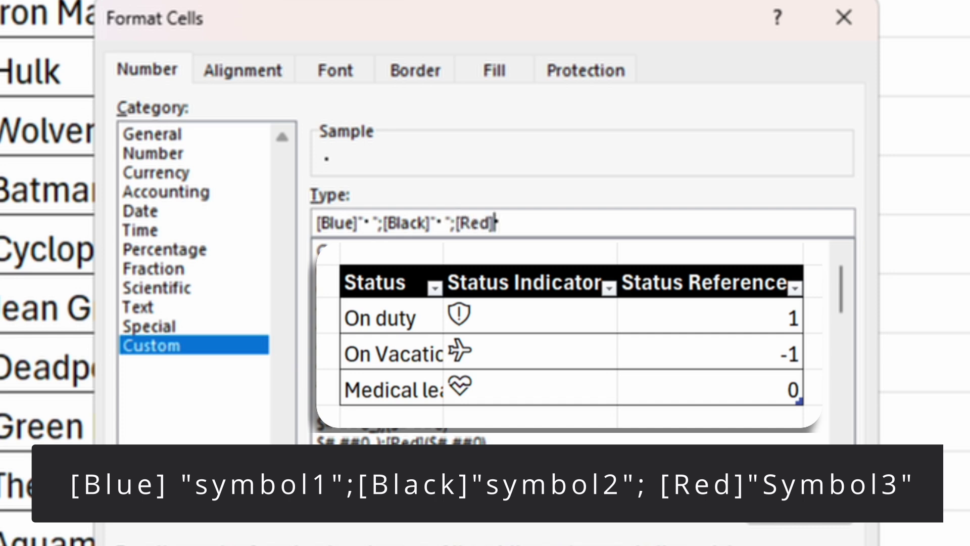
{"action": "type", "text": "\"• \""}
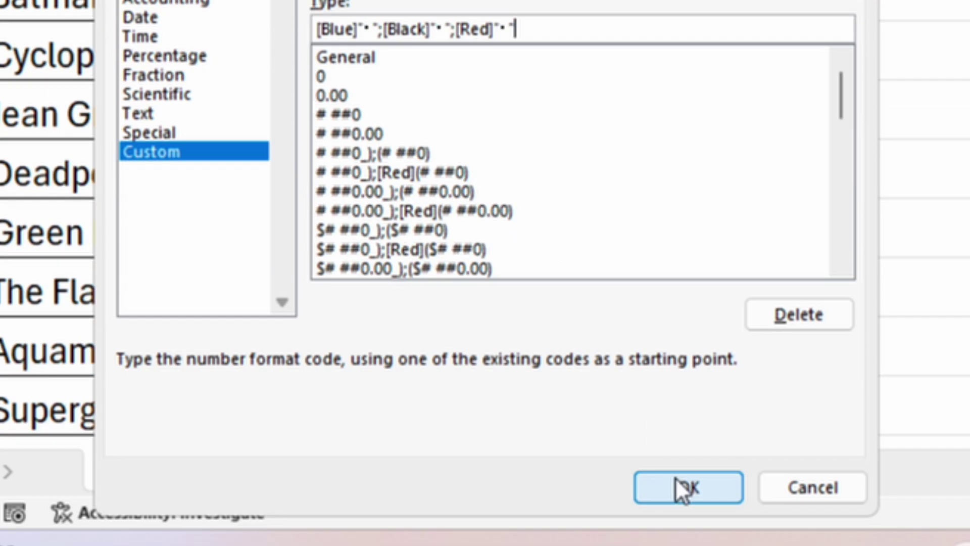
{"action": "left_click", "coordinate": [675, 477]}
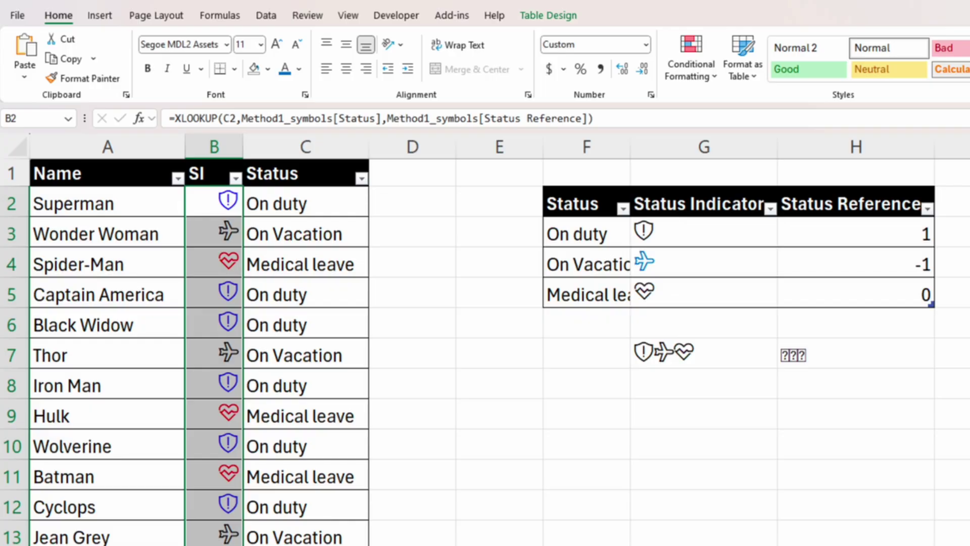
{"action": "left_click", "coordinate": [412, 543]}
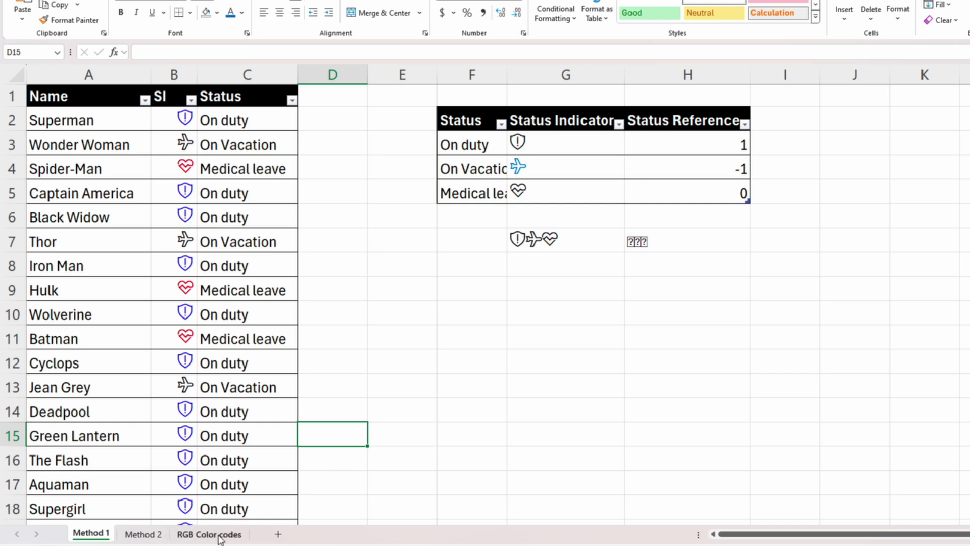
Step: Examine the color codes on the RGB Color codes sheet and select the Dark Red code text [Color9] in E11
{"action": "left_click", "coordinate": [221, 535]}
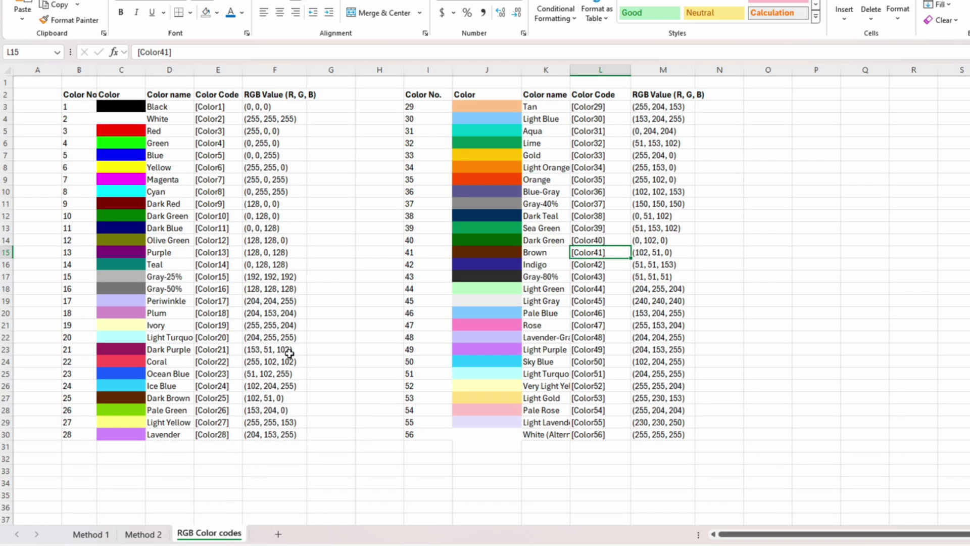
{"action": "key", "text": "Up"}
{"action": "key", "text": "Up"}
{"action": "key", "text": "Up"}
{"action": "key", "text": "Up"}
{"action": "key", "text": "Up"}
{"action": "key", "text": "Up"}
{"action": "key", "text": "Up"}
{"action": "key", "text": "Up"}
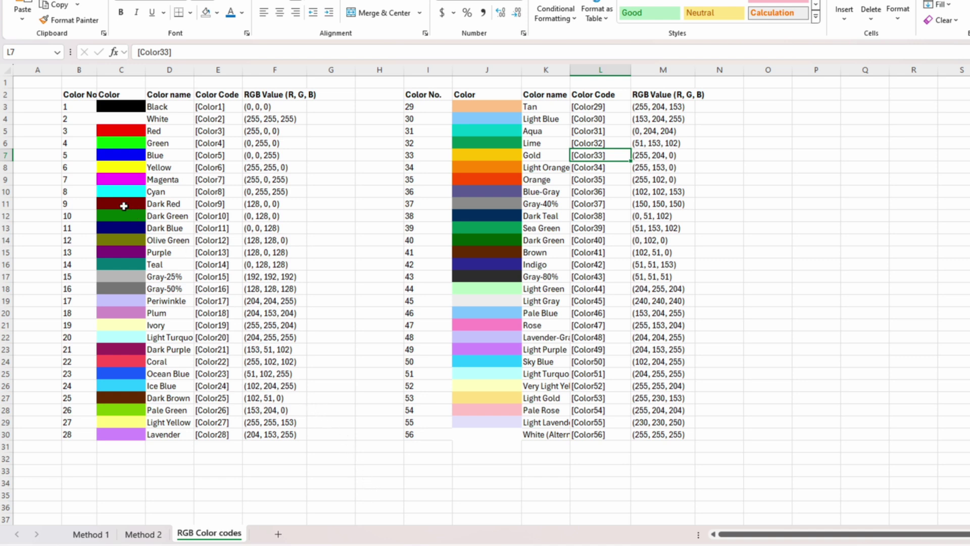
{"action": "double_click", "coordinate": [212, 205]}
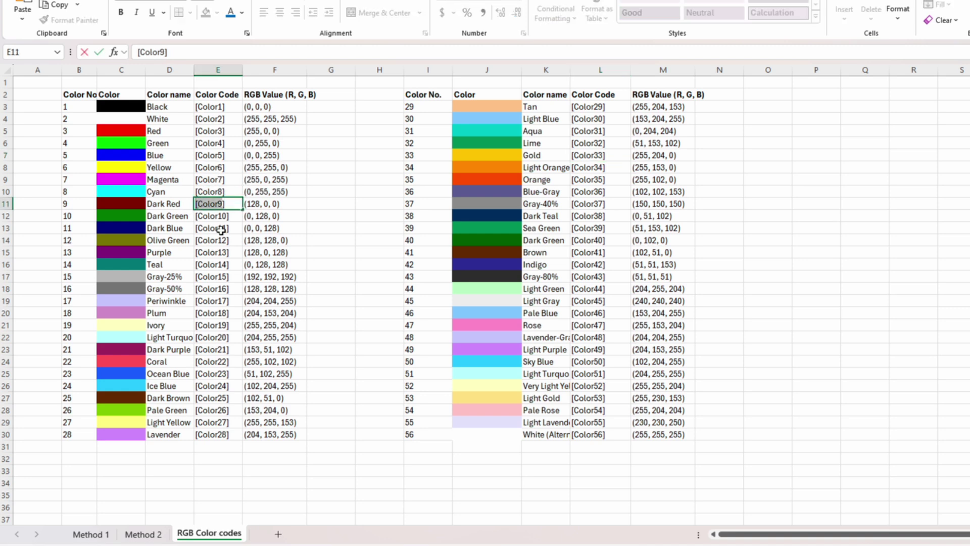
Step: On the Method 1 sheet, replace [Blue] with [Color9] in the custom number format of the SI cells from B2 down and apply it
{"action": "left_click", "coordinate": [91, 534]}
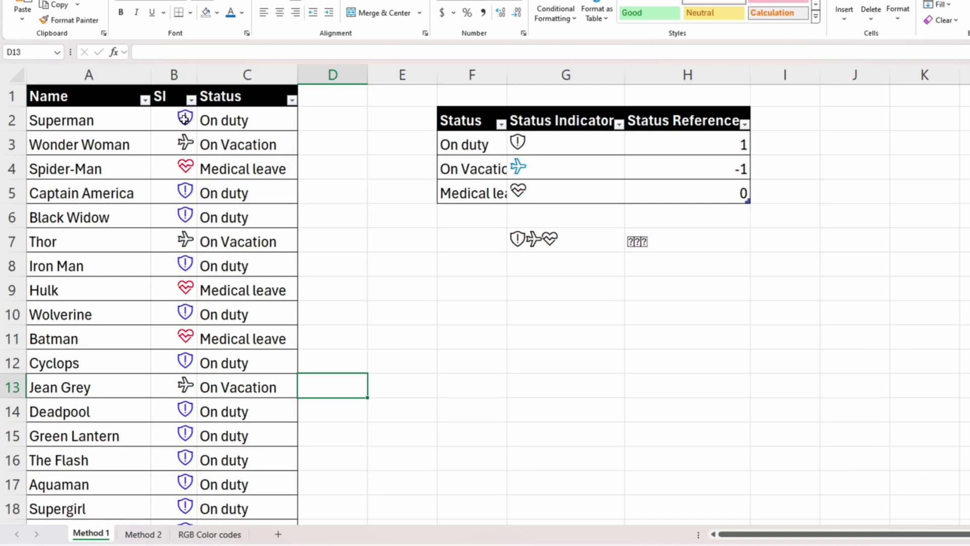
{"action": "left_click", "coordinate": [185, 118]}
{"action": "key", "text": "ctrl+shift+Down"}
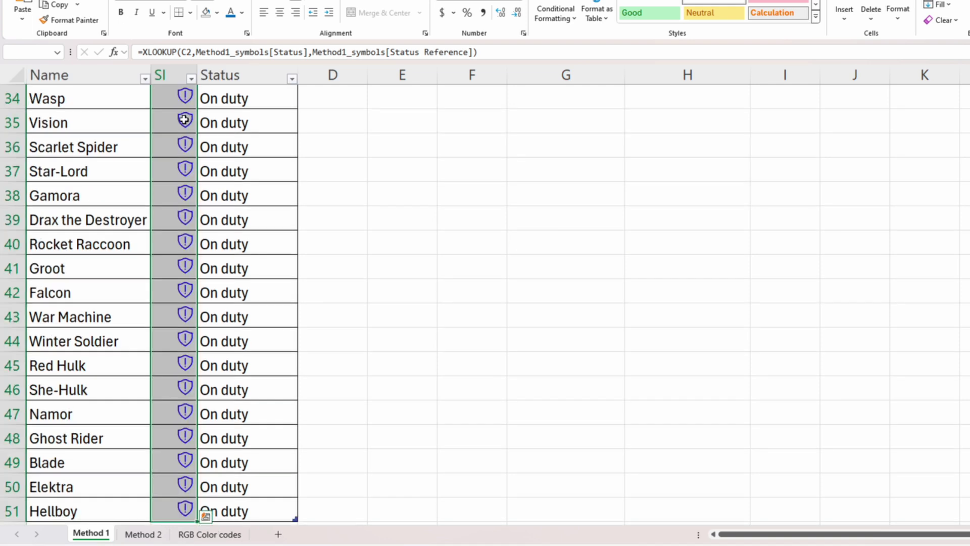
{"action": "right_click", "coordinate": [185, 109]}
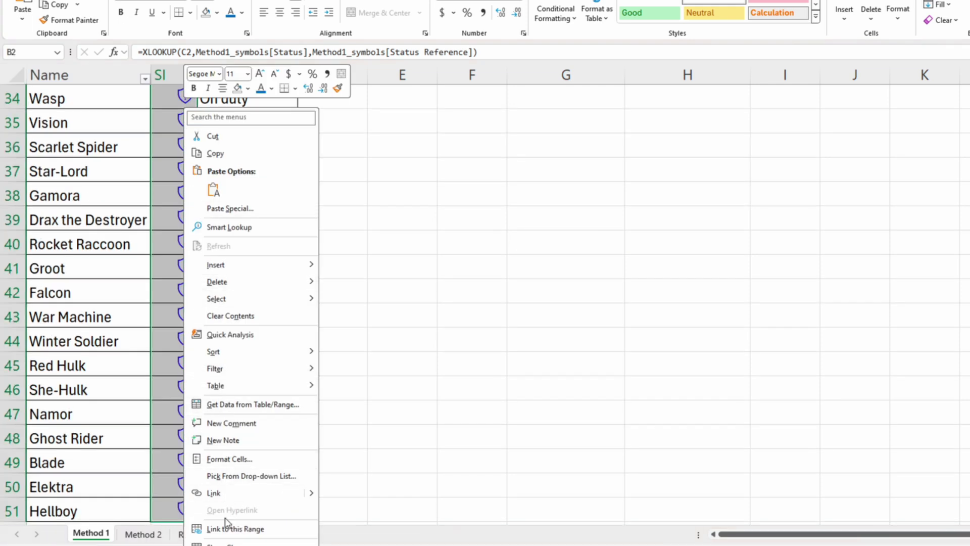
{"action": "left_click", "coordinate": [229, 460]}
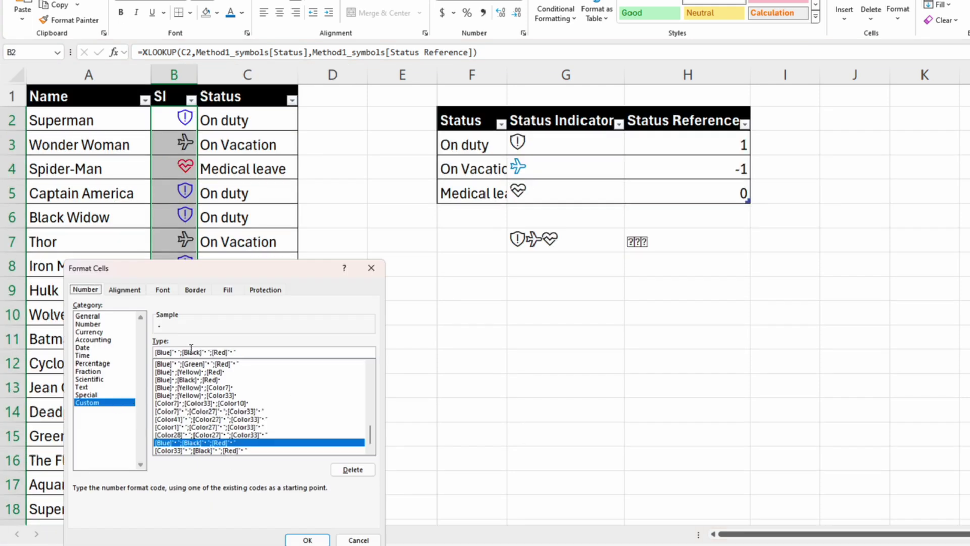
{"action": "left_click", "coordinate": [170, 352]}
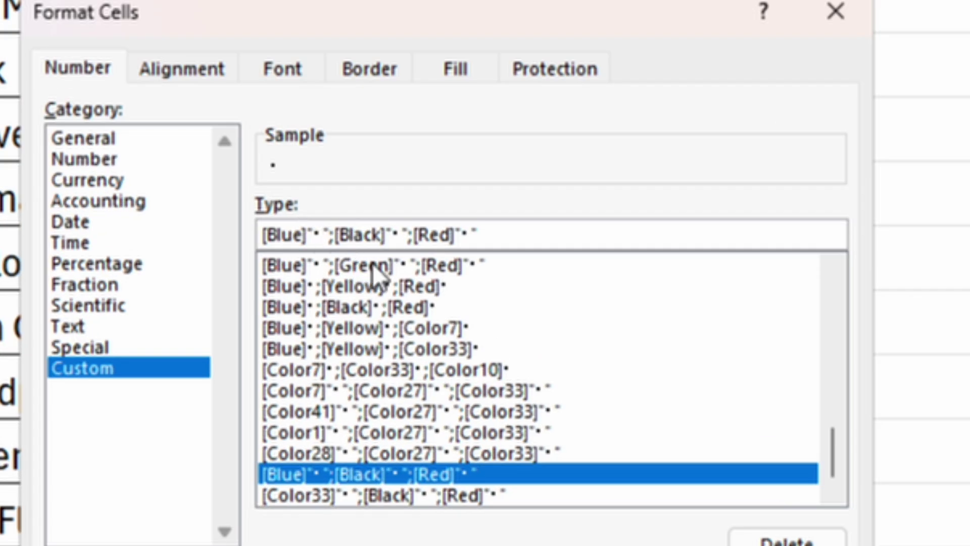
{"action": "key", "text": "BackSpace"}
{"action": "key", "text": "BackSpace"}
{"action": "key", "text": "BackSpace"}
{"action": "key", "text": "BackSpace"}
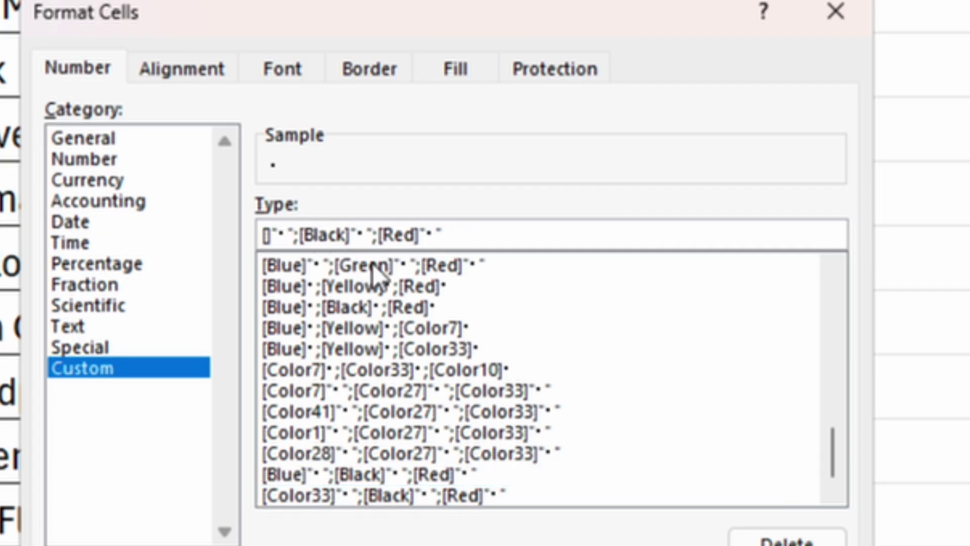
{"action": "type", "text": "[Color9"}
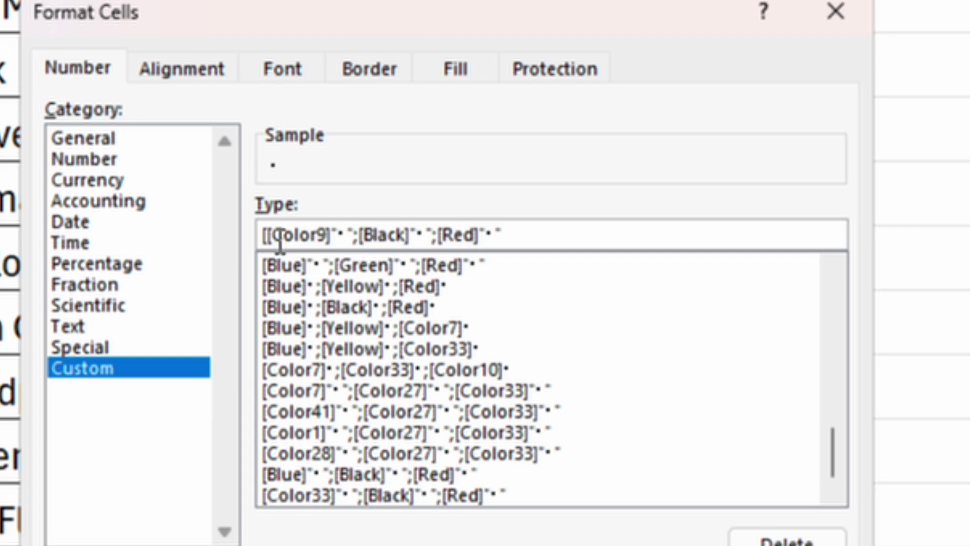
{"action": "left_click", "coordinate": [272, 233]}
{"action": "key", "text": "BackSpace"}
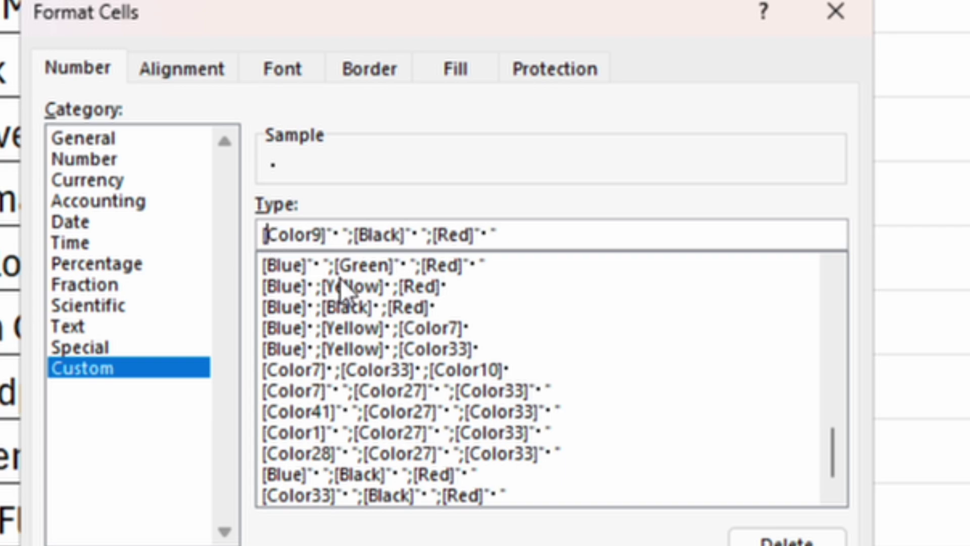
{"action": "left_click", "coordinate": [310, 522]}
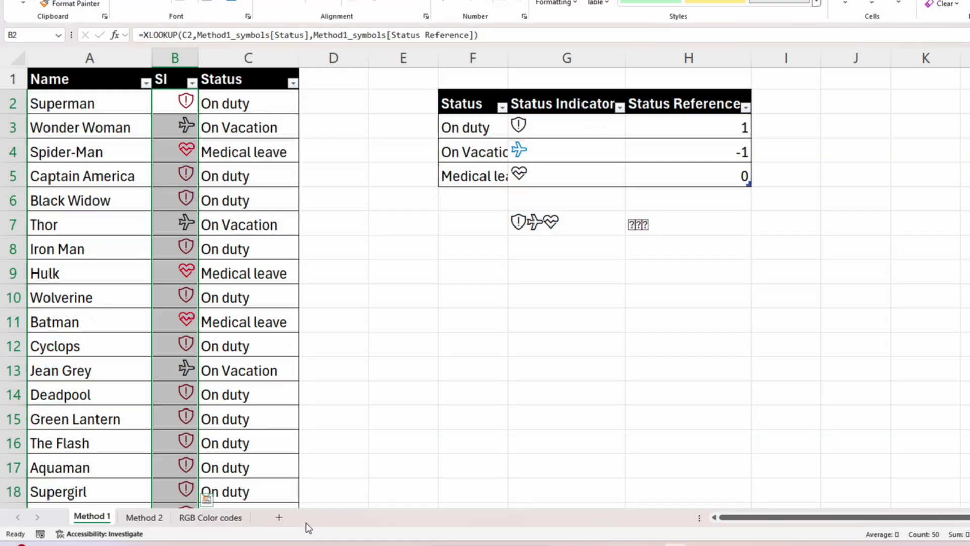
{"action": "left_click", "coordinate": [365, 359]}
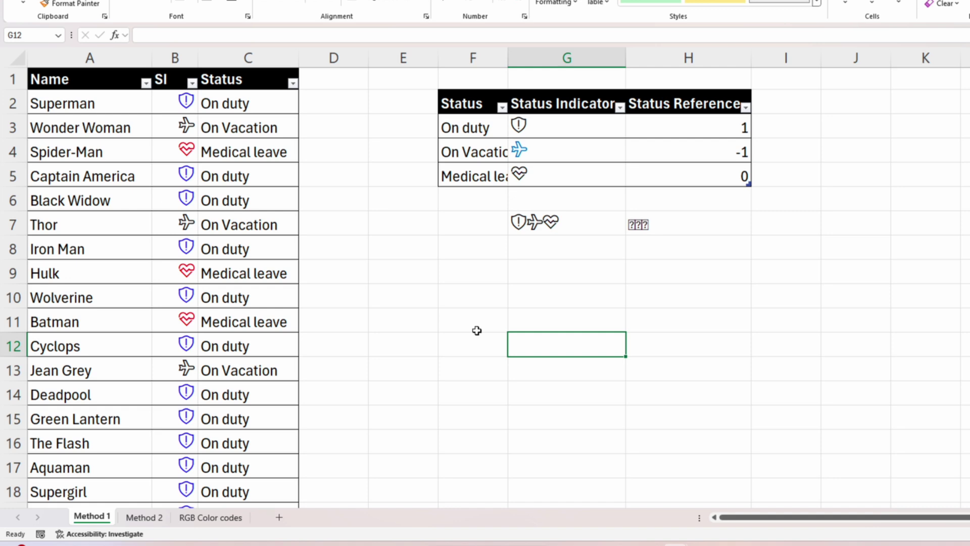
Step: On the Method 2 sheet, set the status in B16 to On Vacation and the status in B18 to Medical leave
{"action": "left_click", "coordinate": [159, 518]}
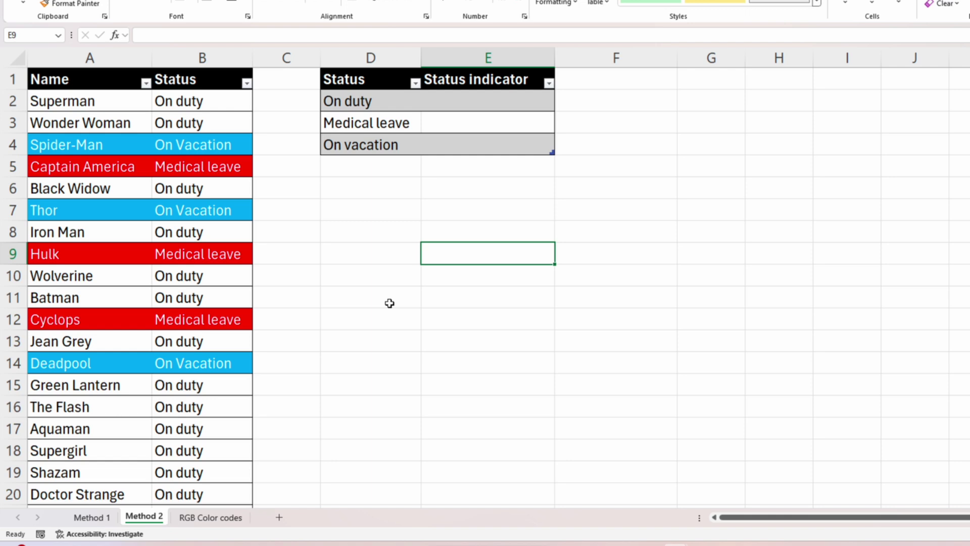
{"action": "left_click", "coordinate": [223, 407]}
{"action": "left_click", "coordinate": [257, 411]}
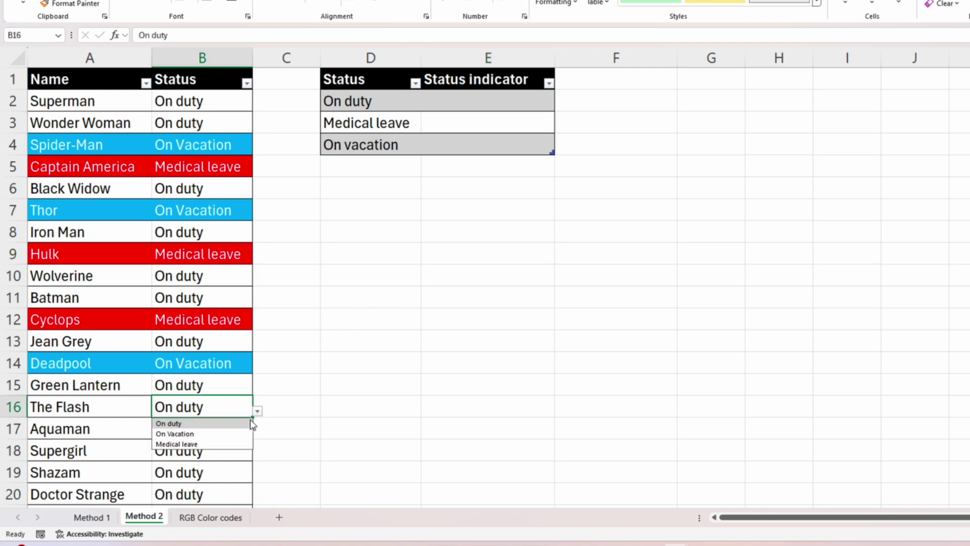
{"action": "left_click", "coordinate": [218, 436]}
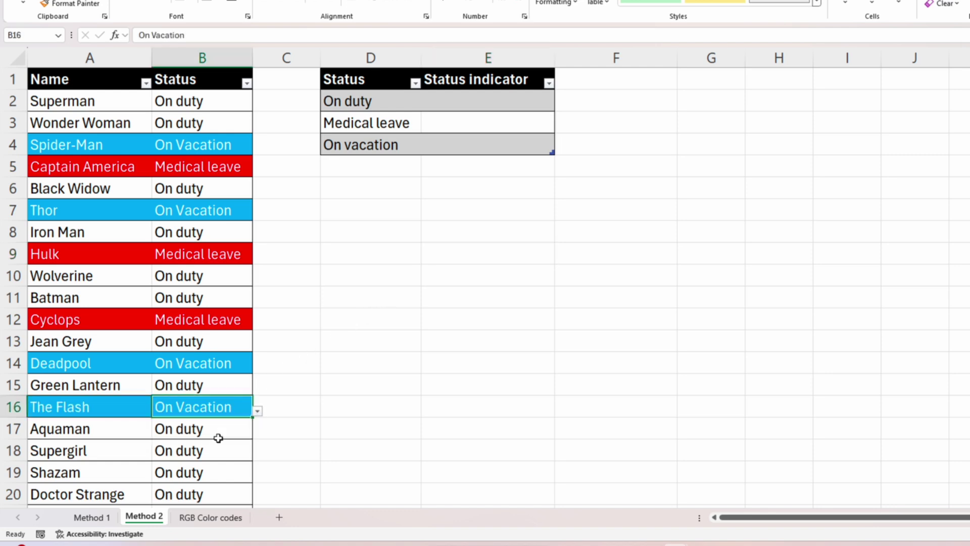
{"action": "left_click", "coordinate": [218, 450]}
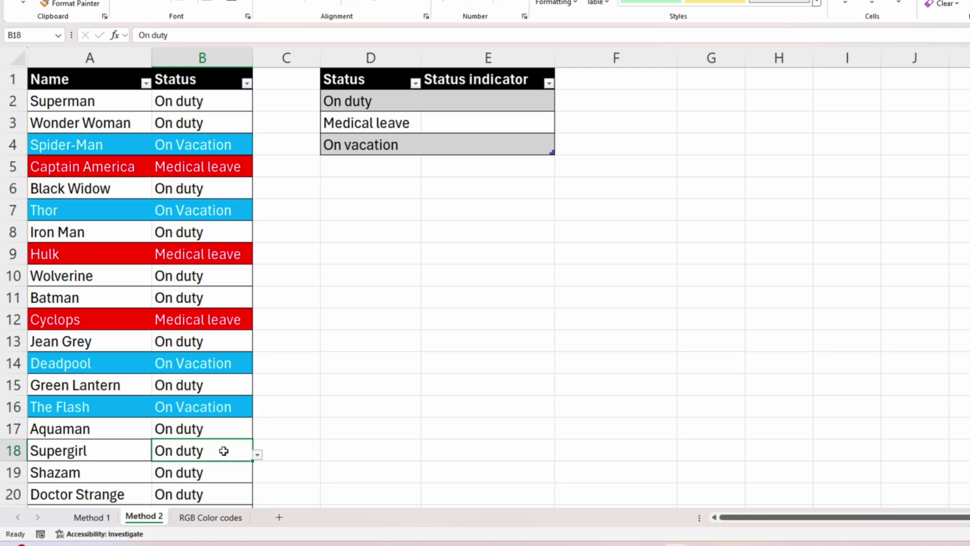
{"action": "left_click", "coordinate": [258, 457]}
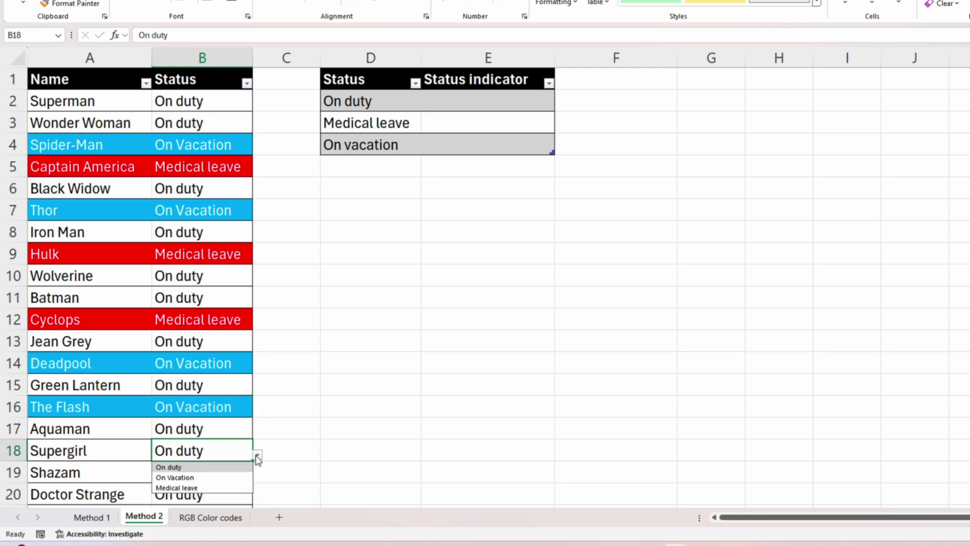
{"action": "left_click", "coordinate": [212, 488]}
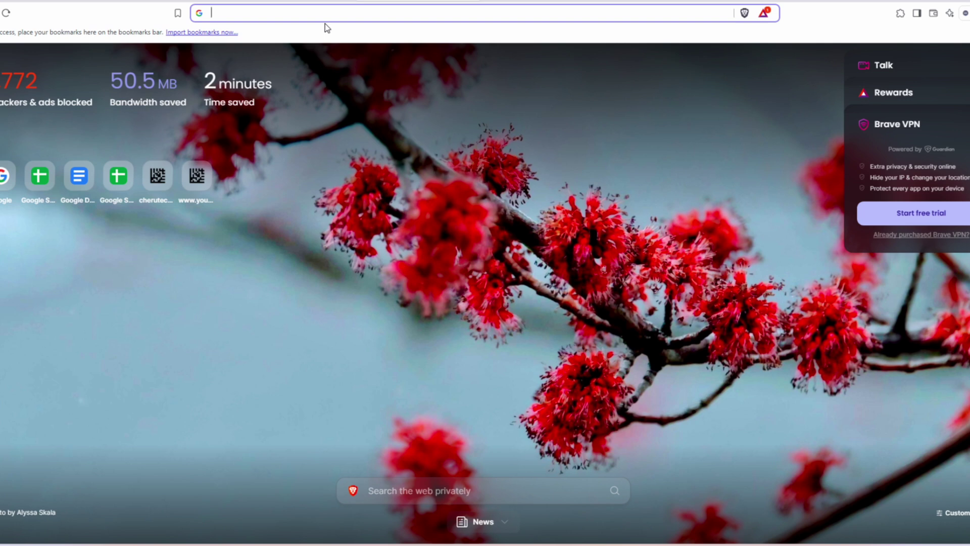
Step: In the Brave browser, search for "custom symbols copy paste" and open the emoji page of the Made In Text site
{"action": "type", "text": "custom "}
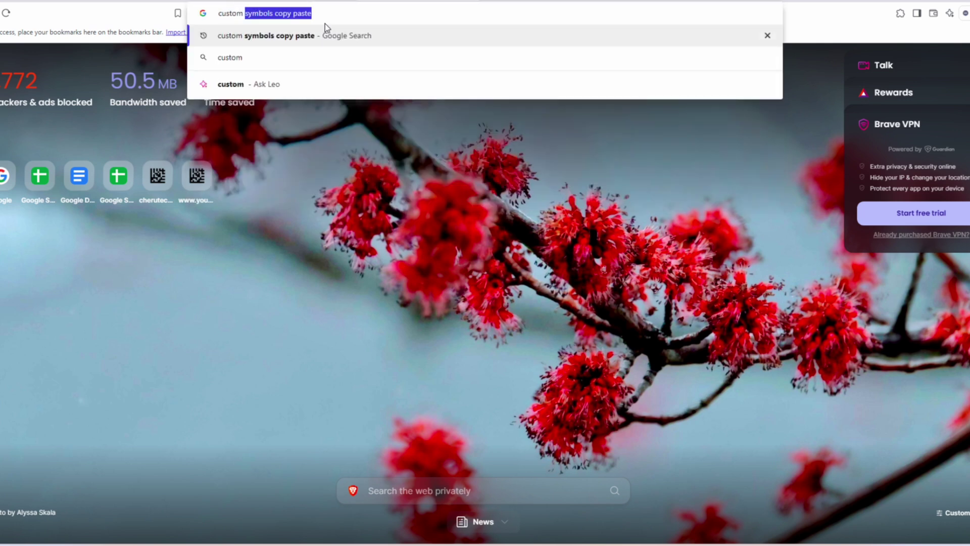
{"action": "type", "text": "symbols co"}
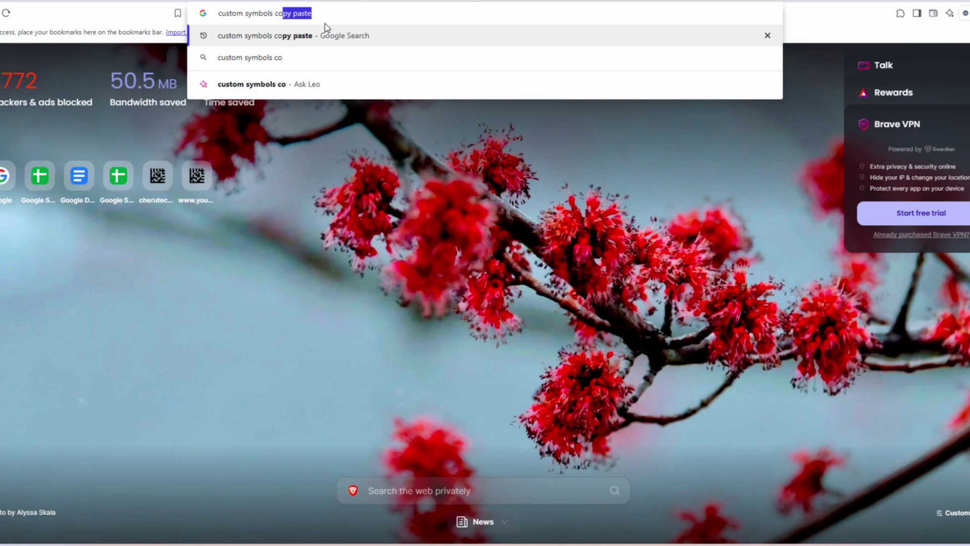
{"action": "type", "text": "py paste"}
{"action": "key", "text": "Return"}
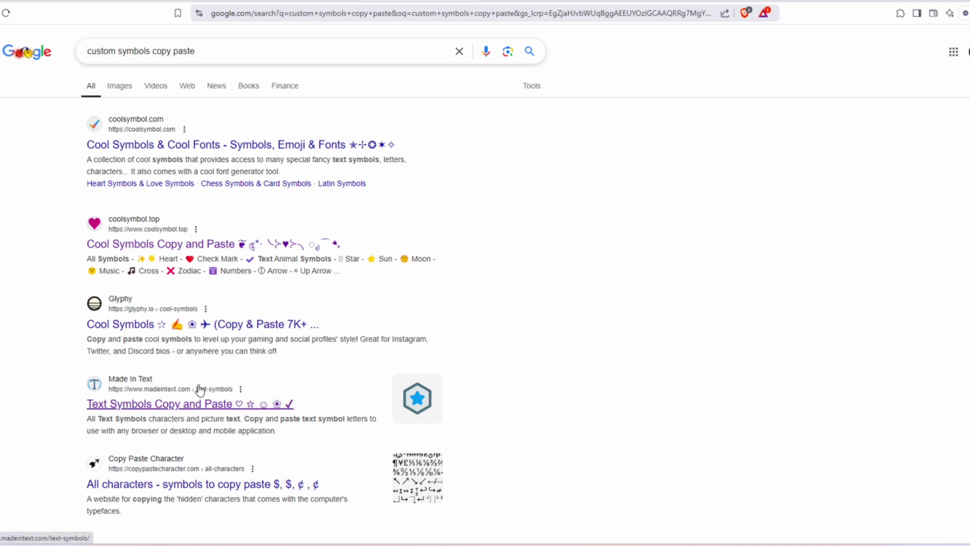
{"action": "left_click", "coordinate": [190, 409]}
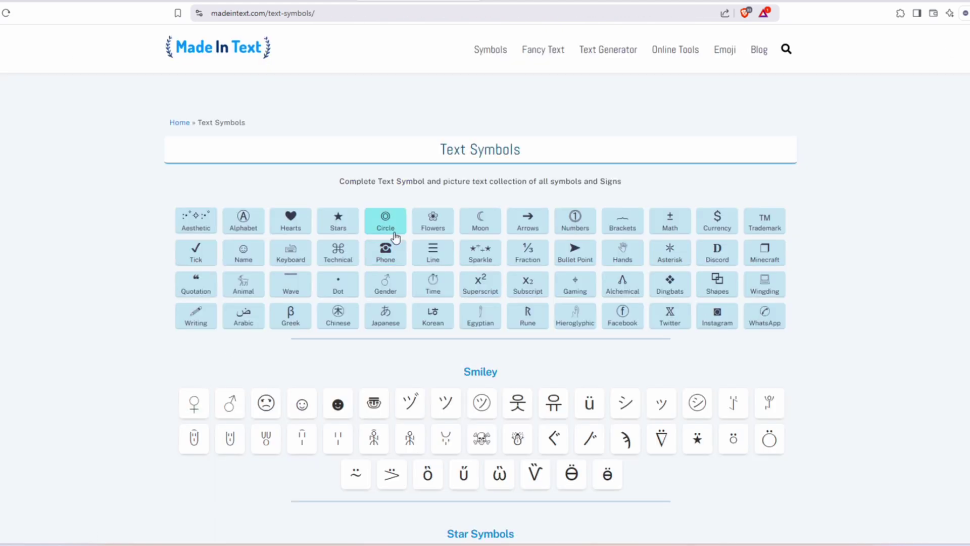
{"action": "left_click", "coordinate": [725, 52]}
{"action": "scroll", "coordinate": [558, 455], "scroll_direction": "down", "scroll_amount": 2}
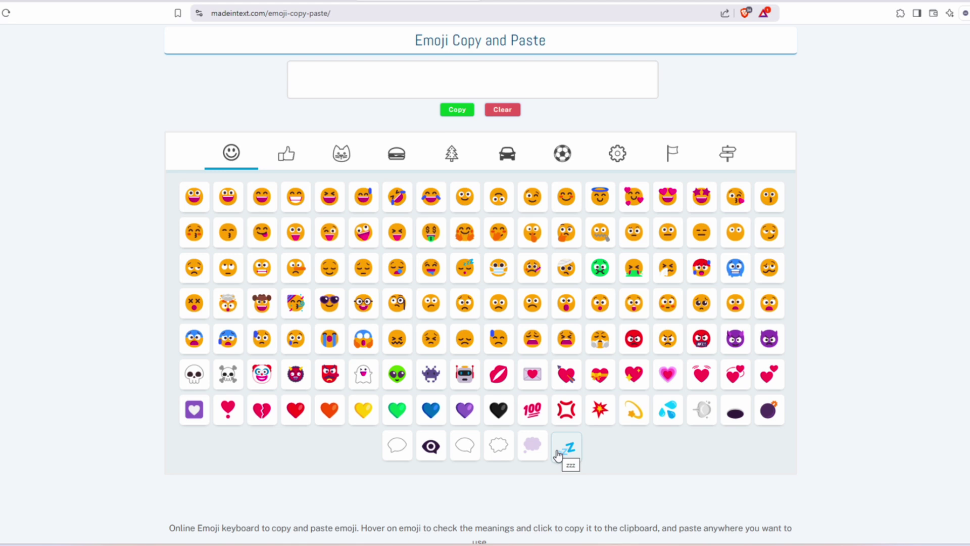
Step: Pick the shield, airplane and broken heart emojis and copy all three together
{"action": "left_click", "coordinate": [623, 161]}
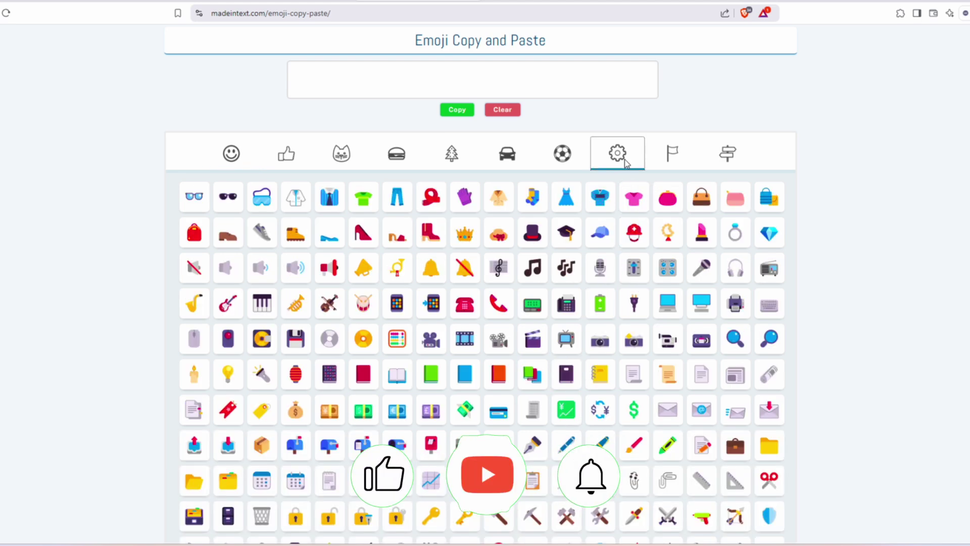
{"action": "left_click", "coordinate": [769, 513]}
{"action": "left_click", "coordinate": [507, 153]}
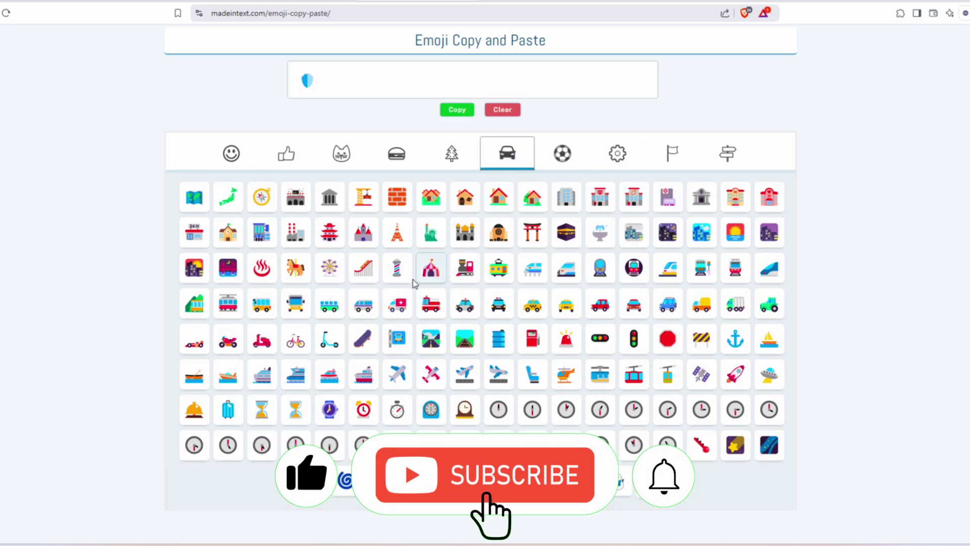
{"action": "left_click", "coordinate": [397, 373]}
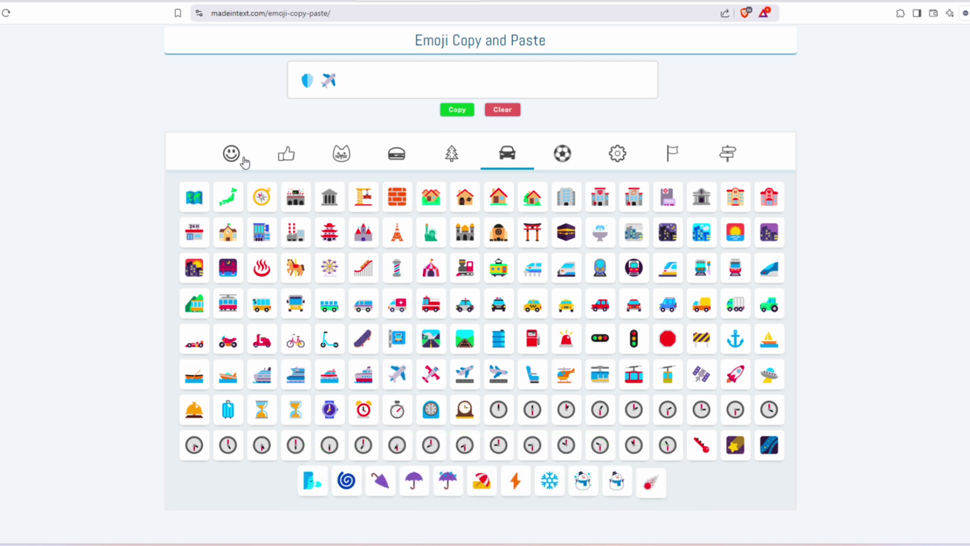
{"action": "left_click", "coordinate": [244, 159]}
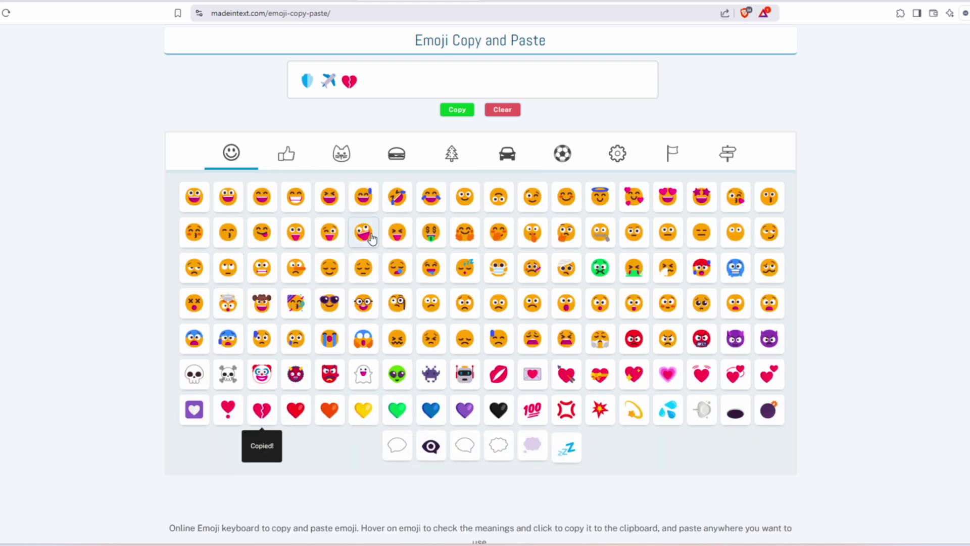
{"action": "left_click", "coordinate": [462, 115]}
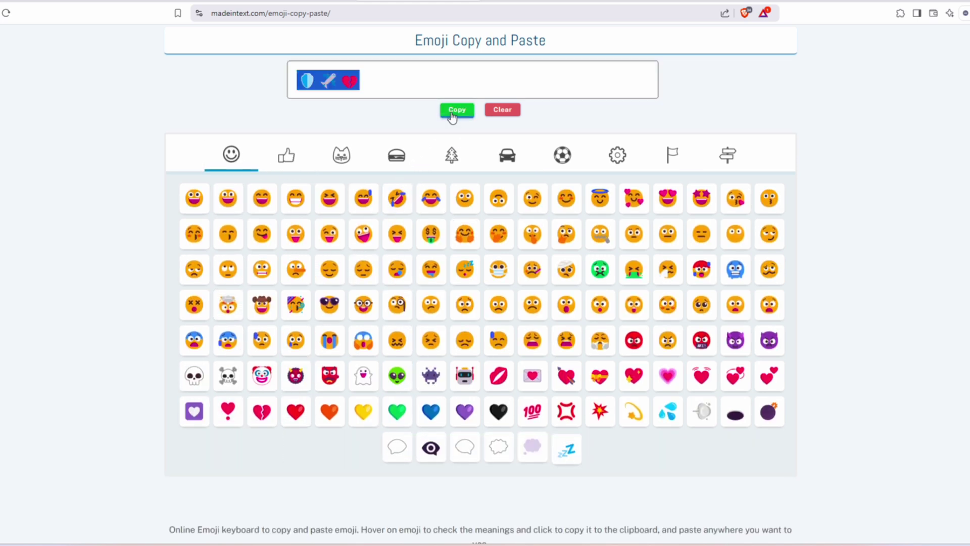
Step: Switch back to Excel and paste the copied emojis into E7 of the Method 2 sheet
{"action": "mouse_move", "coordinate": [570, 544]}
{"action": "left_click", "coordinate": [611, 517]}
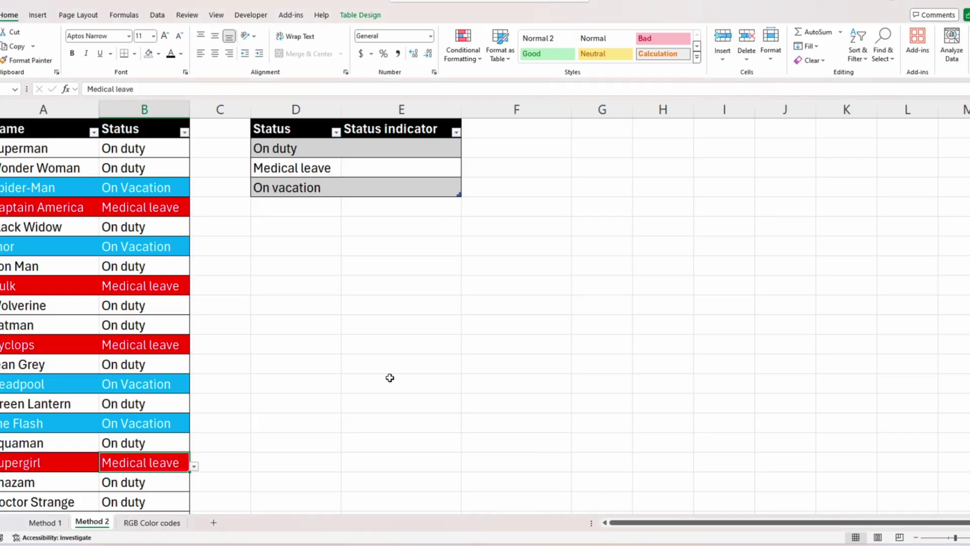
{"action": "left_click", "coordinate": [367, 241]}
{"action": "key", "text": "ctrl+v"}
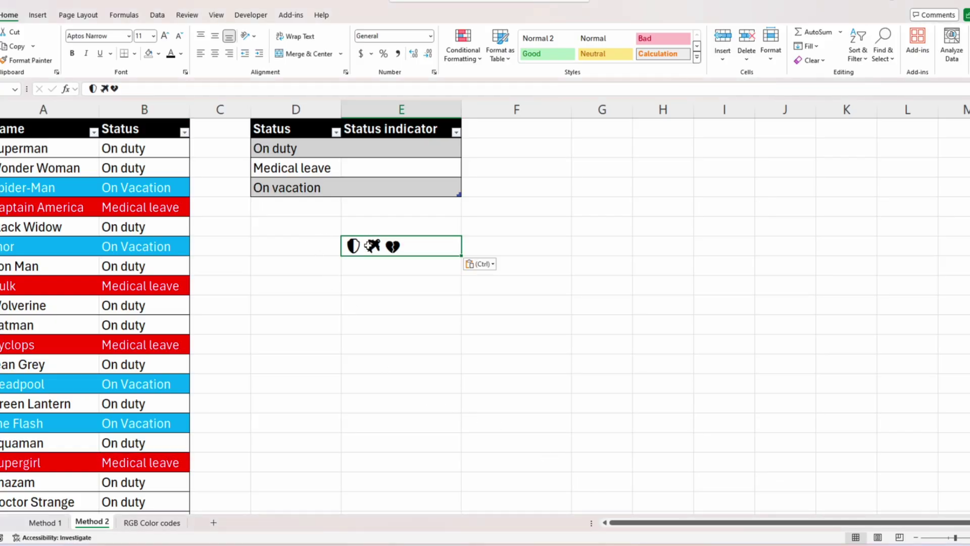
Step: Move the shield symbol out of E7 into E2 as the status indicator for On duty
{"action": "double_click", "coordinate": [360, 247]}
{"action": "left_click_drag", "start_coordinate": [352, 246], "coordinate": [343, 247]}
{"action": "key", "text": "BackSpace"}
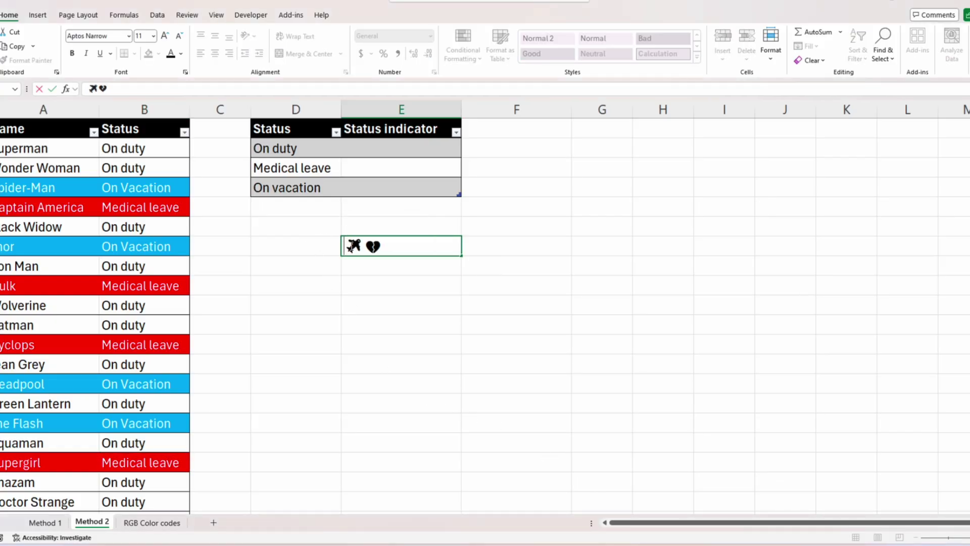
{"action": "left_click", "coordinate": [367, 151]}
{"action": "key", "text": "ctrl+v"}
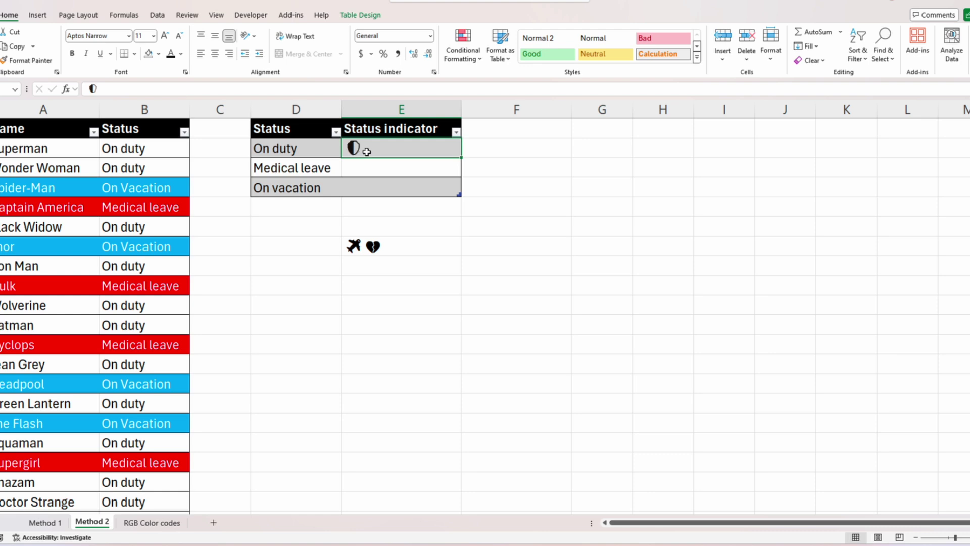
Step: Move the broken heart symbol from E7 into E3 as the status indicator for Medical leave
{"action": "left_click", "coordinate": [375, 246]}
{"action": "double_click", "coordinate": [373, 246]}
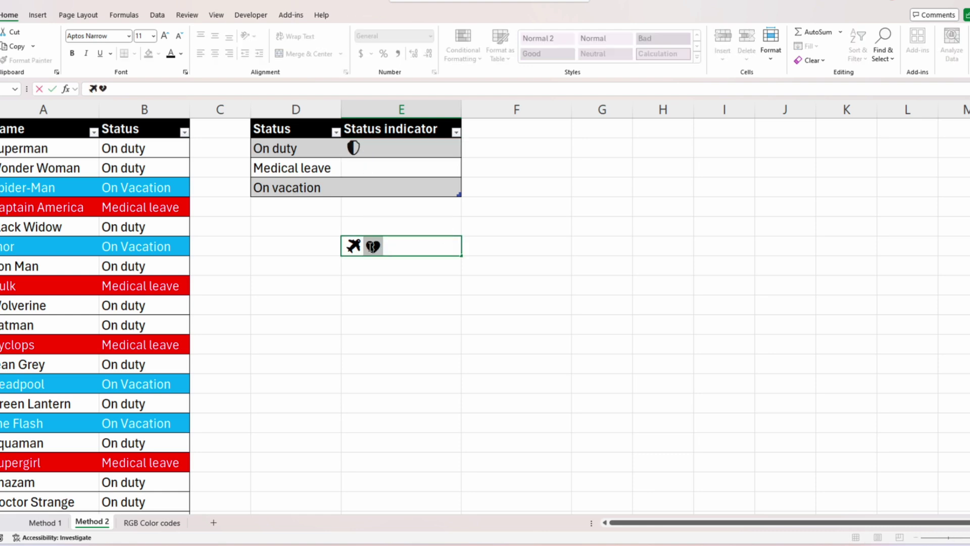
{"action": "key", "text": "ctrl+x"}
{"action": "left_click", "coordinate": [372, 167]}
{"action": "key", "text": "ctrl+v"}
Step: Move the remaining airplane symbol from E7 to E4 as the status indicator for On vacation
{"action": "left_click", "coordinate": [372, 245]}
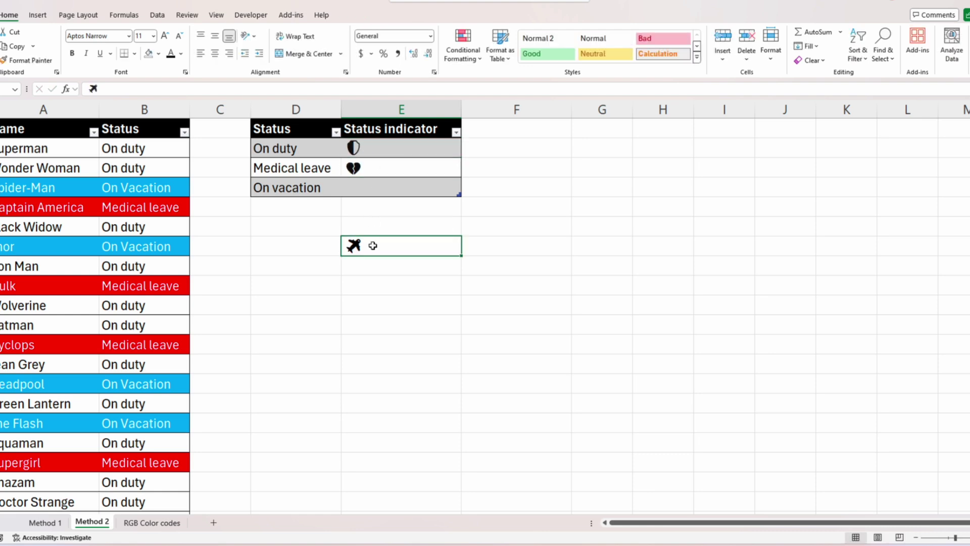
{"action": "key", "text": "ctrl+x"}
{"action": "left_click", "coordinate": [368, 186]}
{"action": "key", "text": "ctrl+v"}
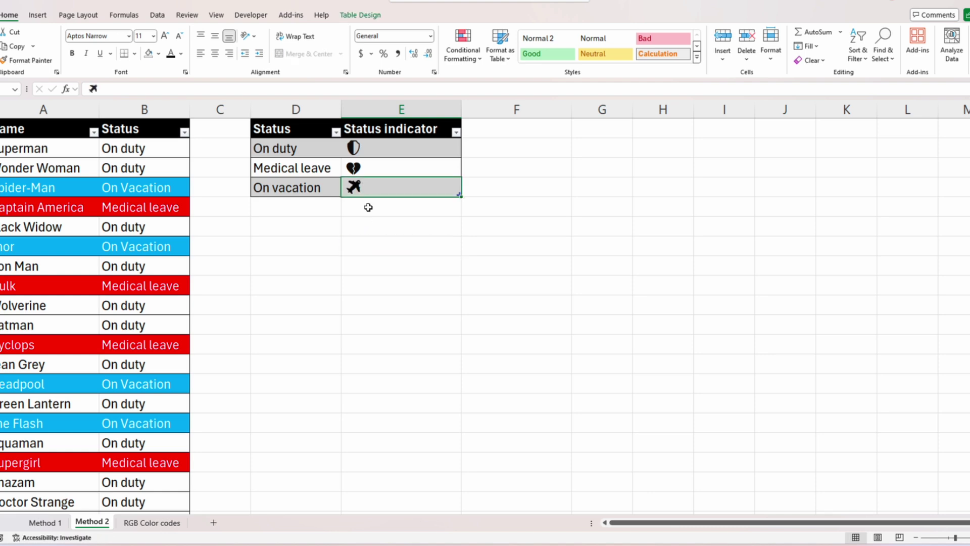
{"action": "left_click", "coordinate": [372, 227]}
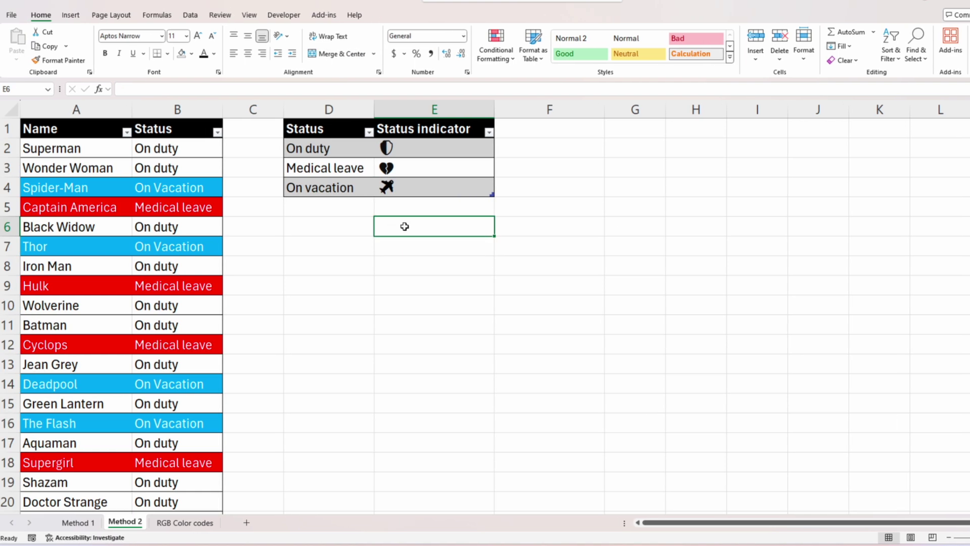
Step: Insert a new column before Status in the staff table and title it SI
{"action": "right_click", "coordinate": [183, 107]}
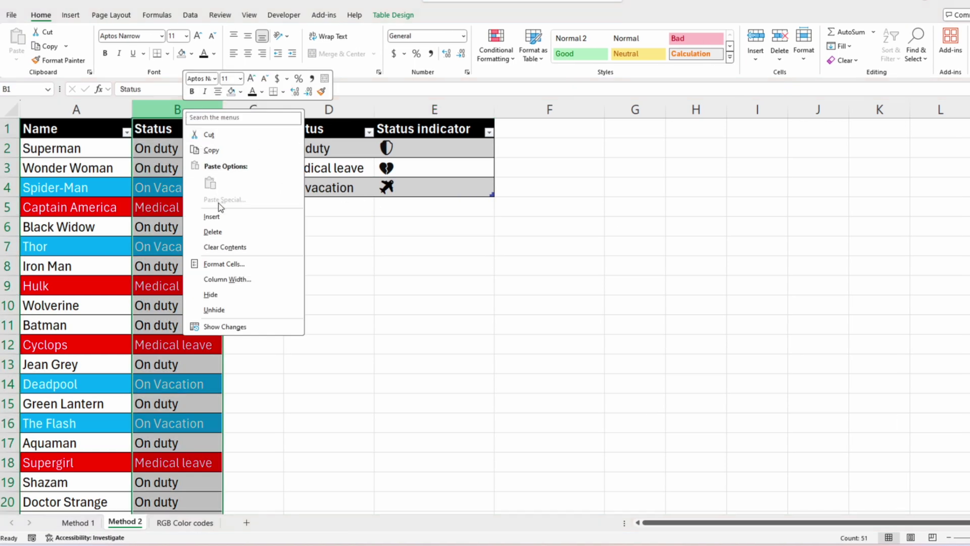
{"action": "left_click", "coordinate": [219, 215]}
{"action": "left_click", "coordinate": [193, 130]}
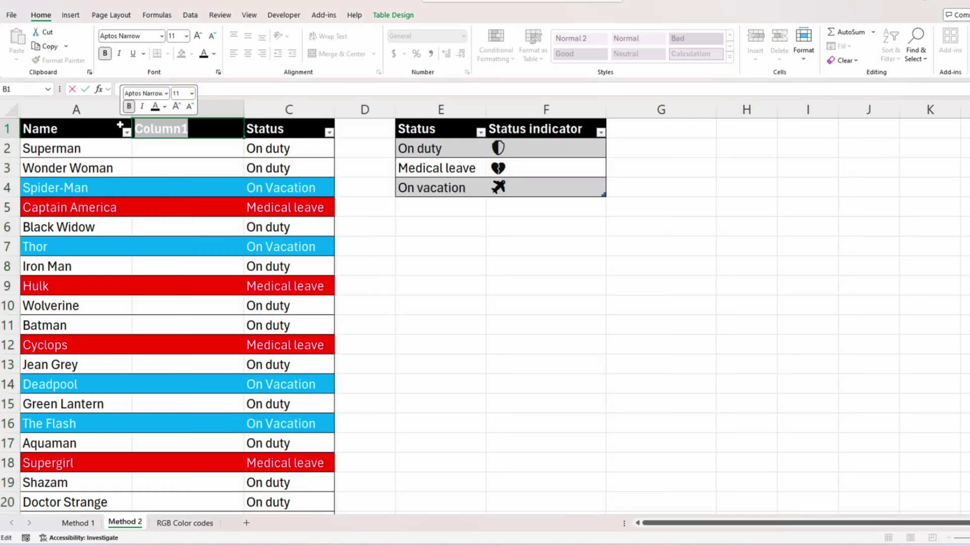
{"action": "type", "text": "SI"}
{"action": "key", "text": "Return"}
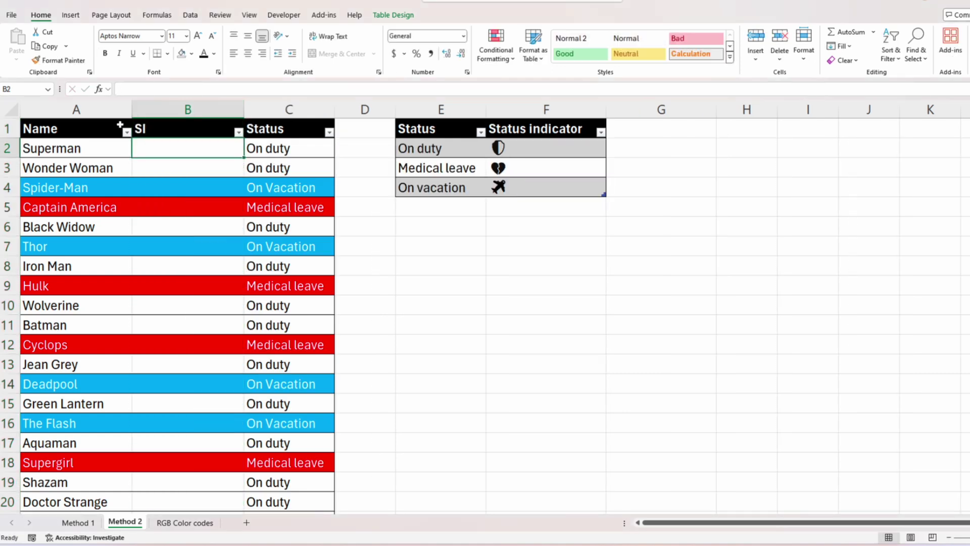
{"action": "type", "text": "=XLOOKUP("}
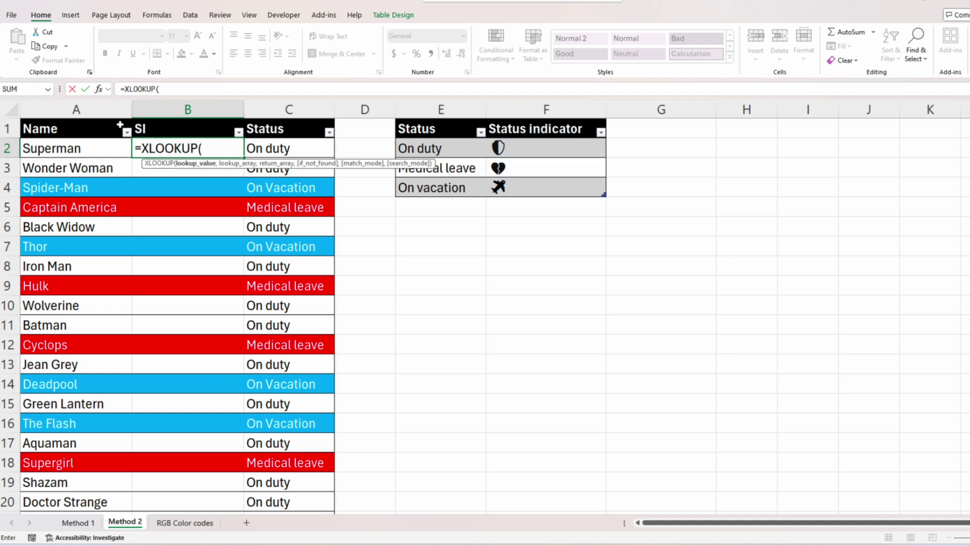
{"action": "left_click", "coordinate": [296, 149]}
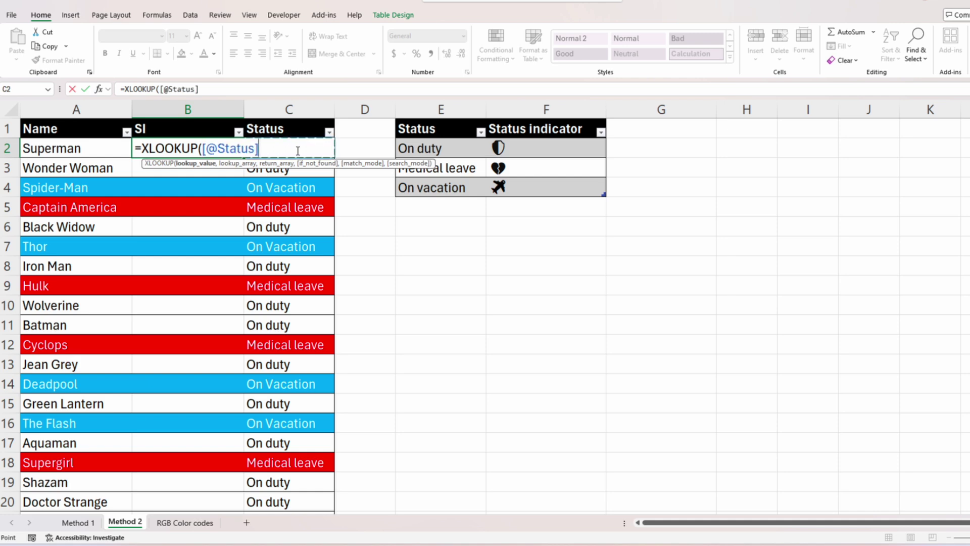
{"action": "type", "text": ","}
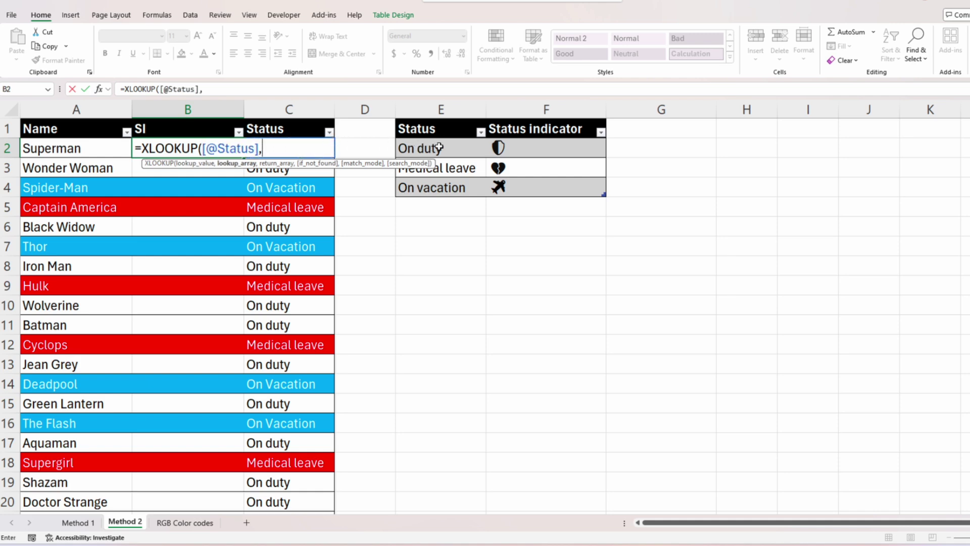
{"action": "left_click_drag", "start_coordinate": [438, 147], "coordinate": [450, 187]}
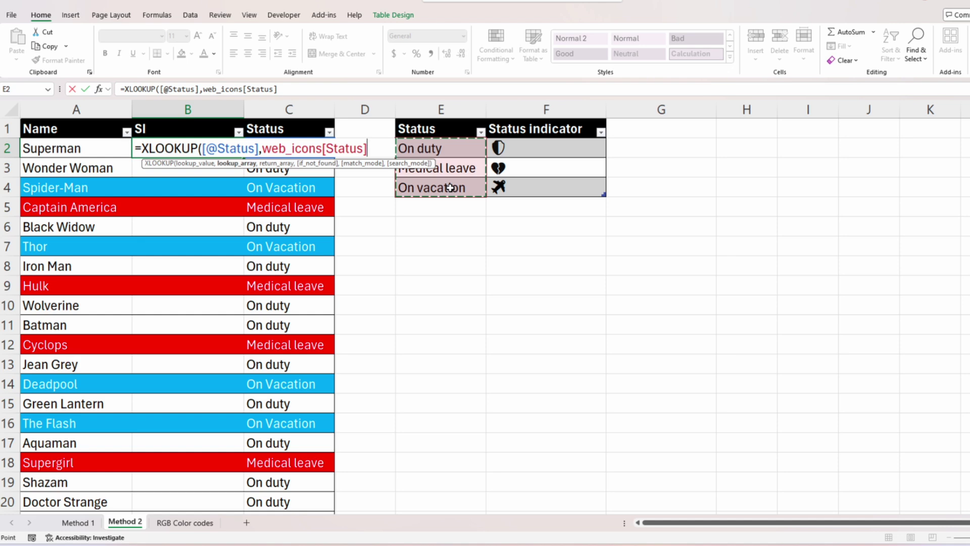
{"action": "type", "text": ","}
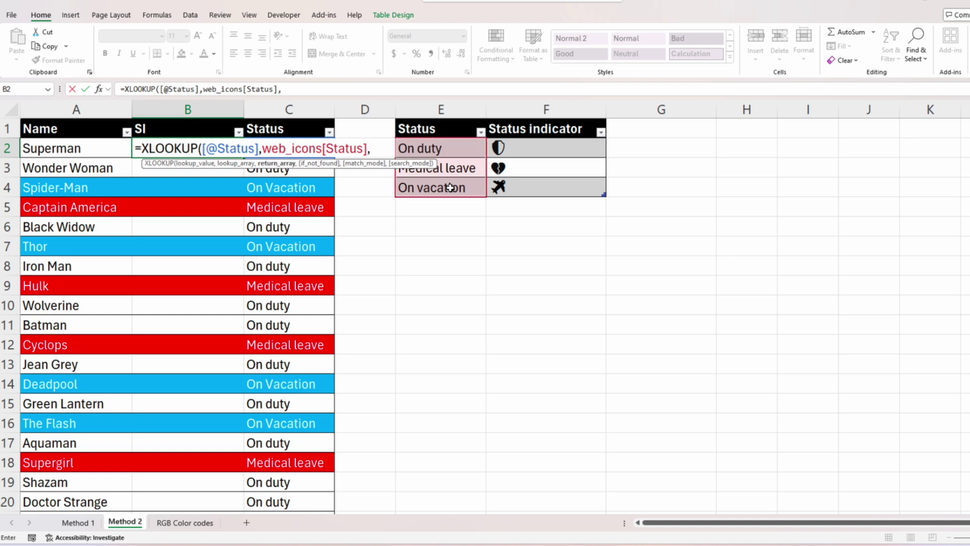
{"action": "left_click_drag", "start_coordinate": [528, 148], "coordinate": [532, 191]}
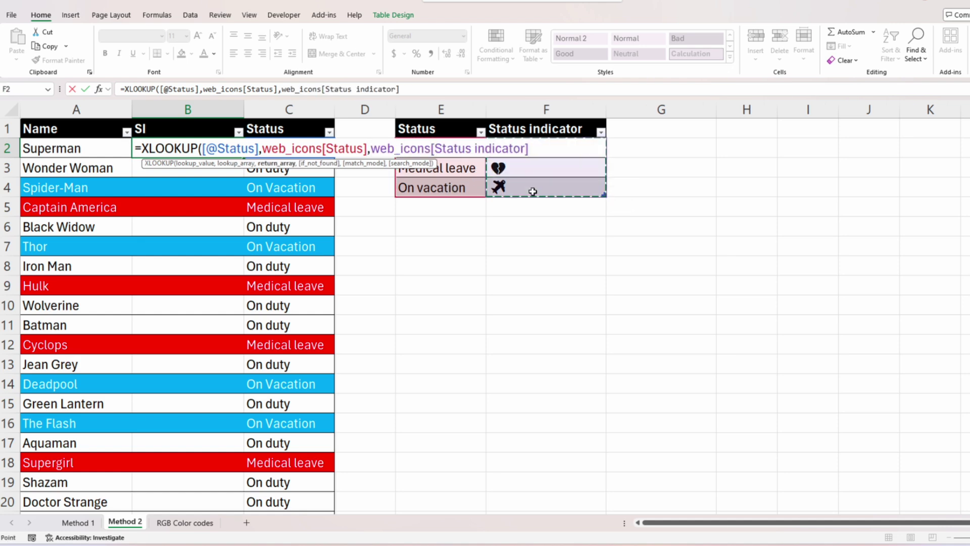
{"action": "type", "text": ")"}
{"action": "key", "text": "Return"}
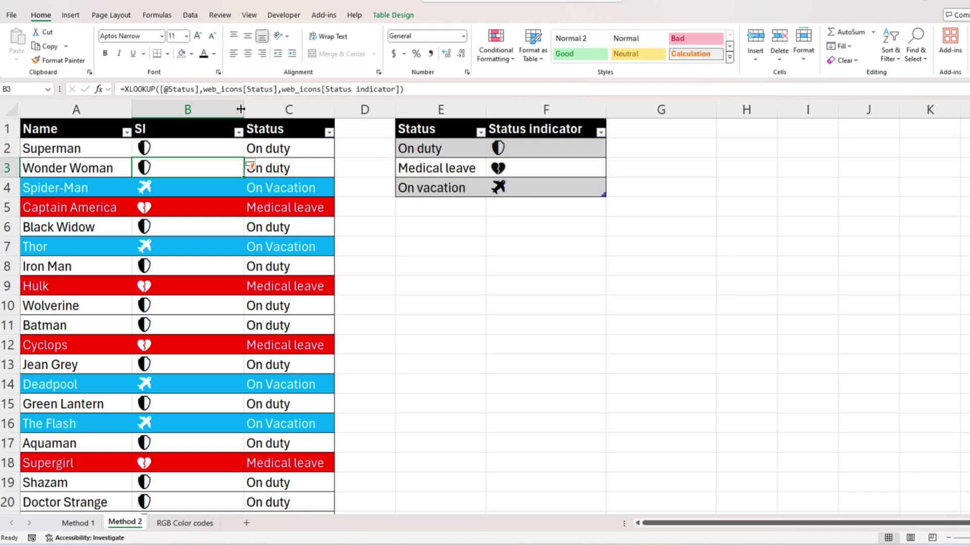
{"action": "left_click_drag", "start_coordinate": [243, 109], "coordinate": [171, 111]}
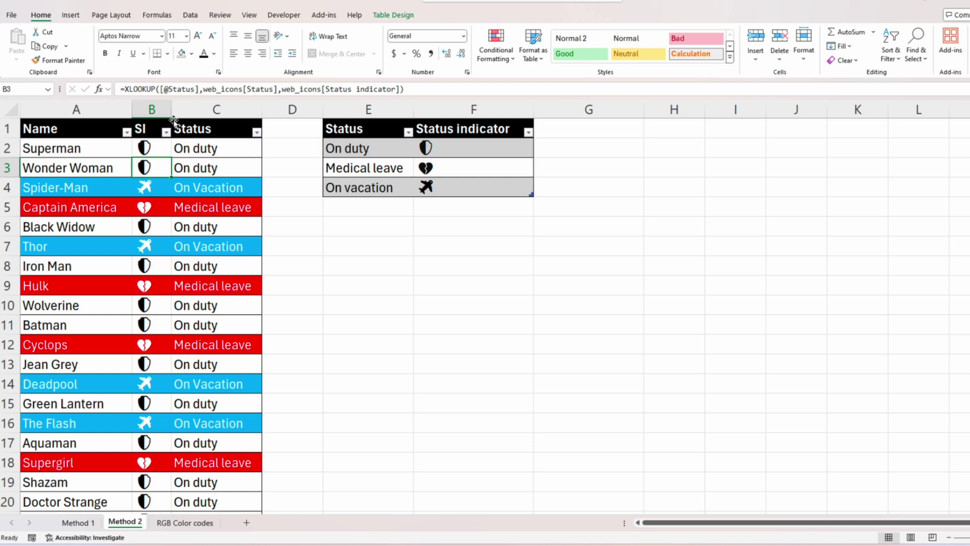
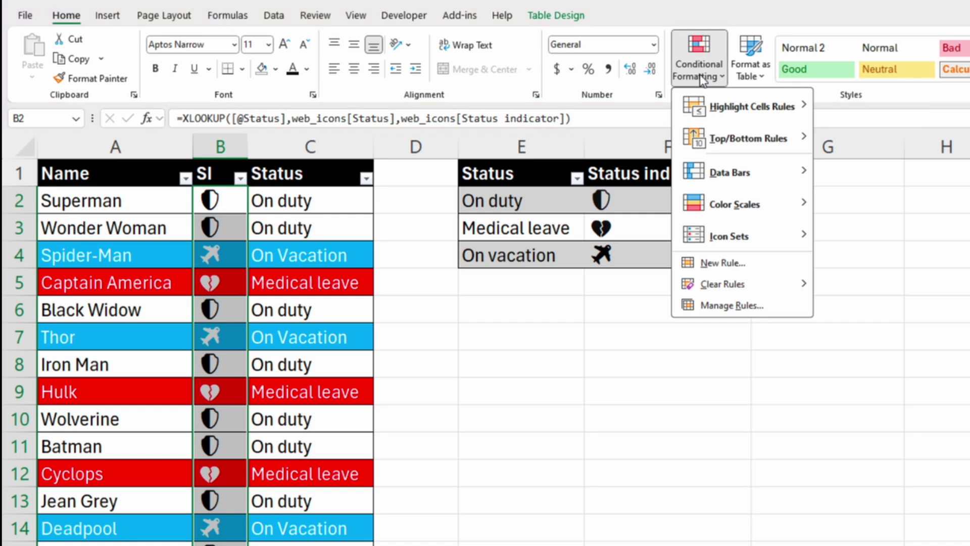
Step: Create a formula-based conditional formatting rule for the SI cells with a light blue fill and yellow font
{"action": "left_click", "coordinate": [723, 263]}
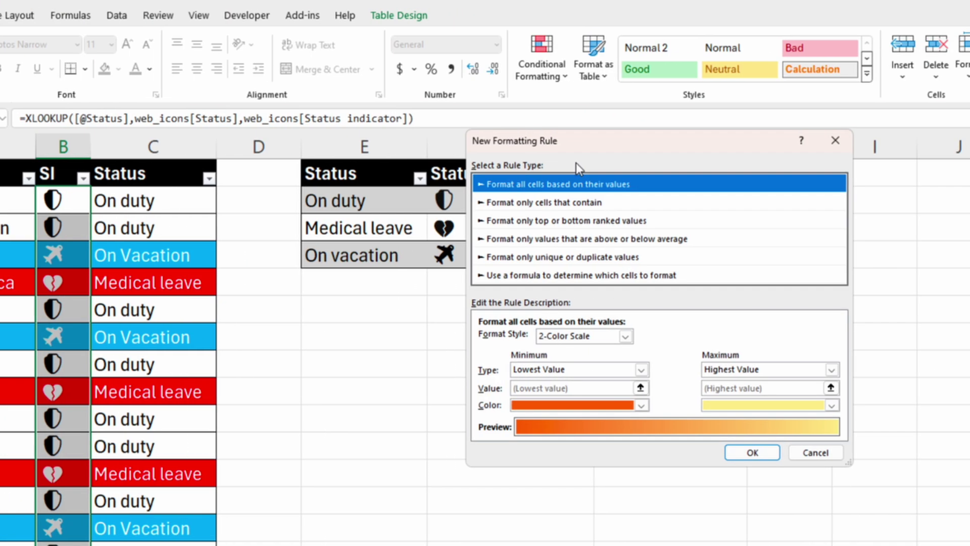
{"action": "left_click", "coordinate": [731, 275]}
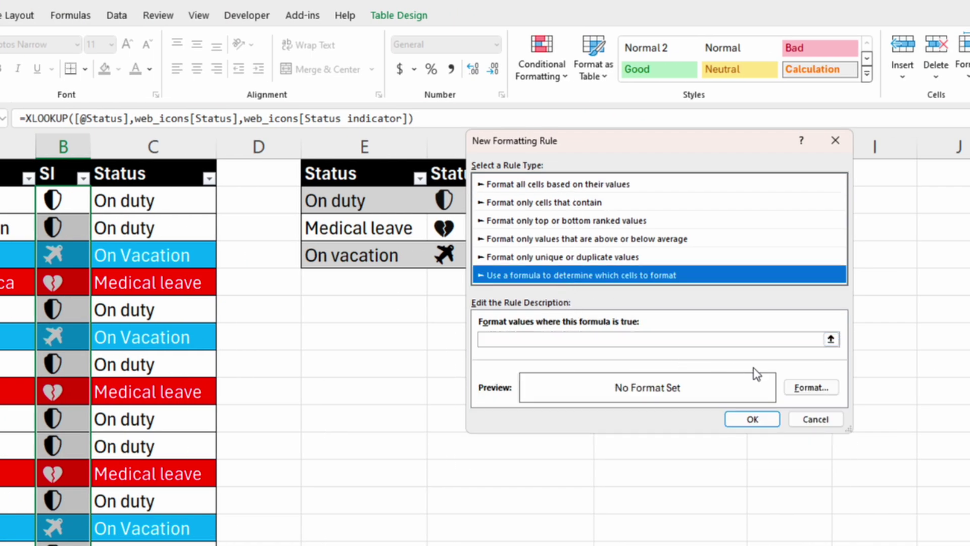
{"action": "left_click", "coordinate": [809, 388]}
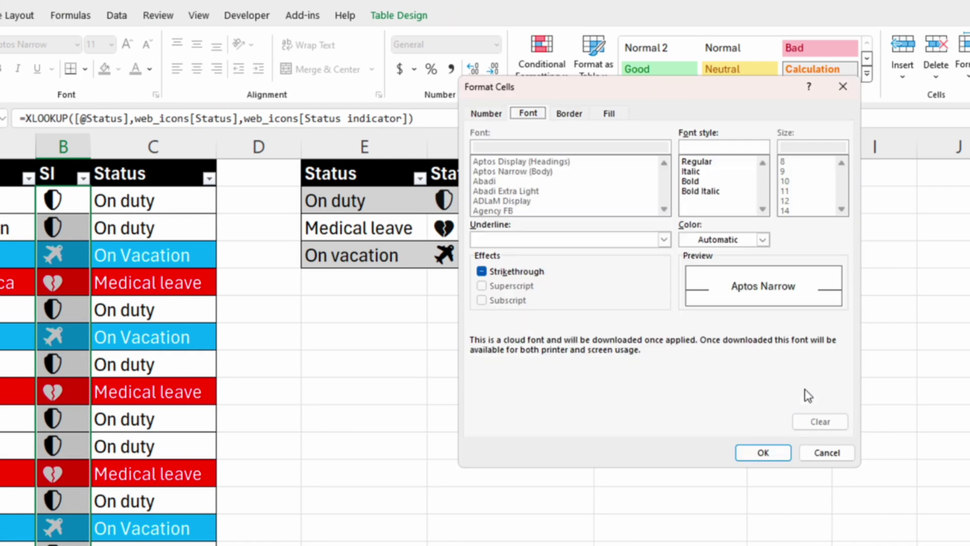
{"action": "left_click", "coordinate": [612, 114]}
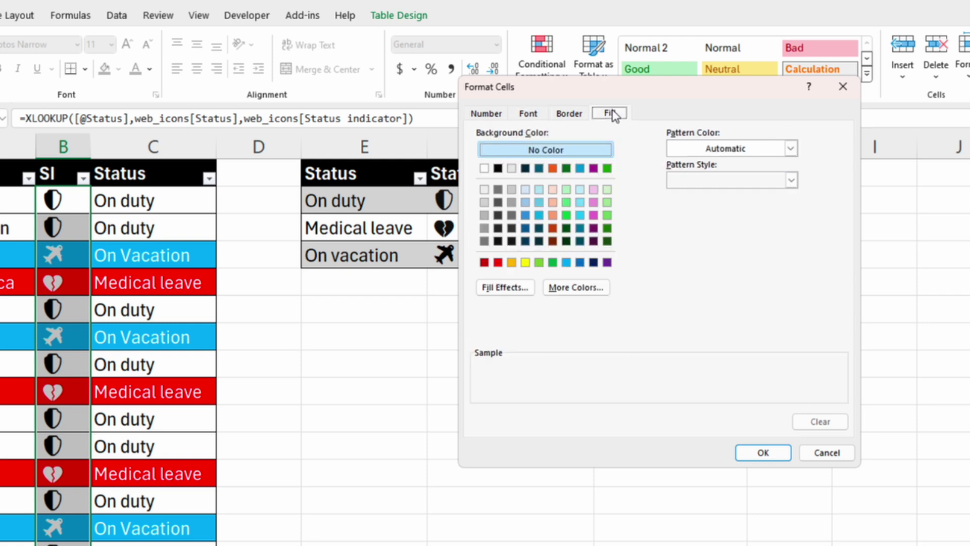
{"action": "left_click", "coordinate": [566, 262]}
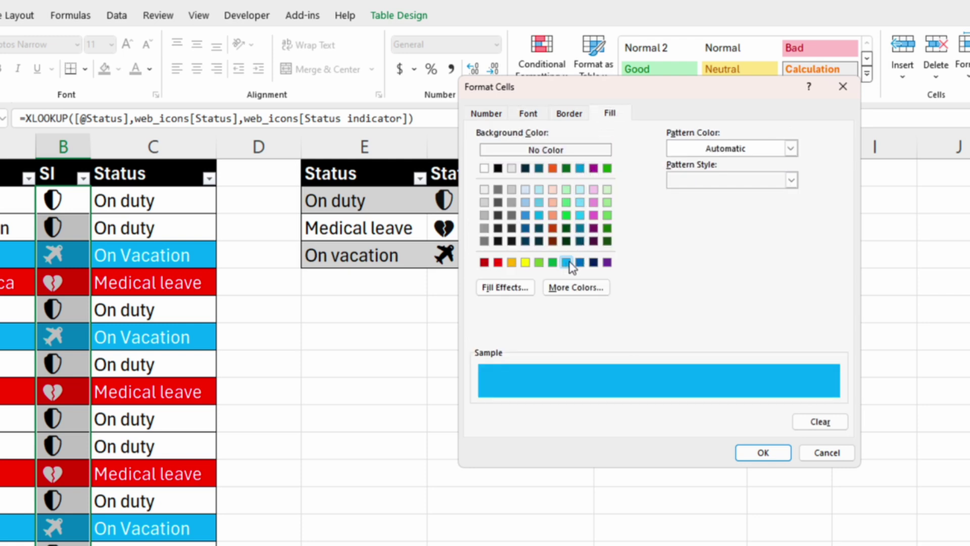
{"action": "left_click", "coordinate": [537, 114]}
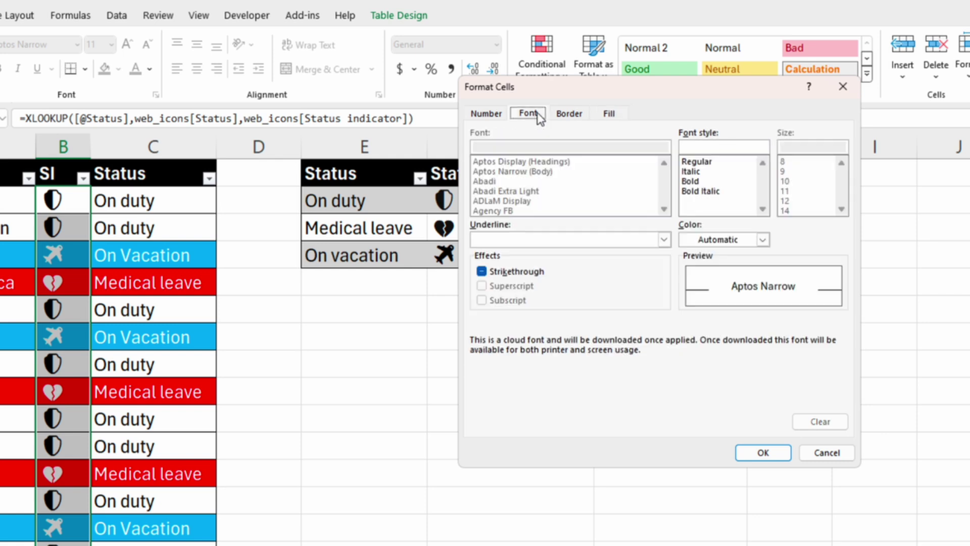
{"action": "left_click", "coordinate": [763, 239]}
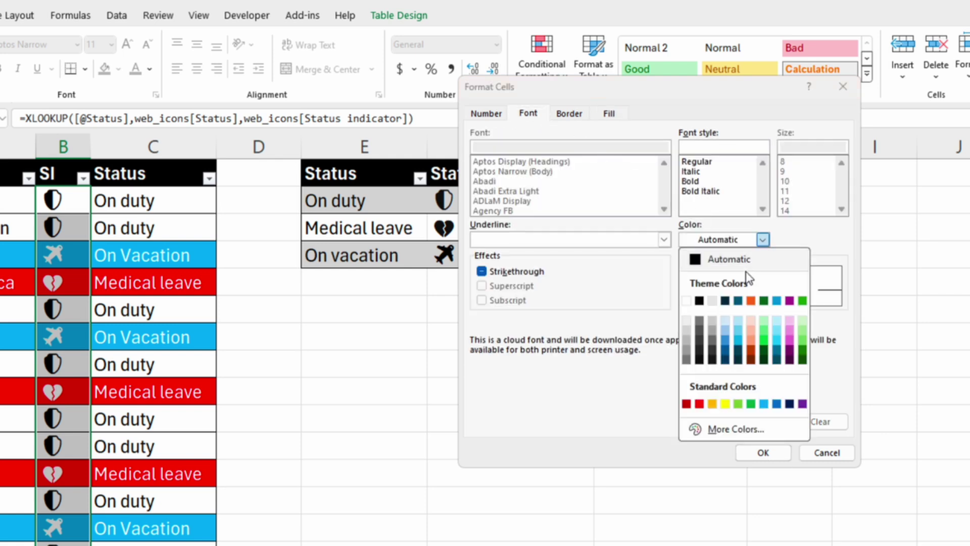
{"action": "left_click", "coordinate": [726, 403]}
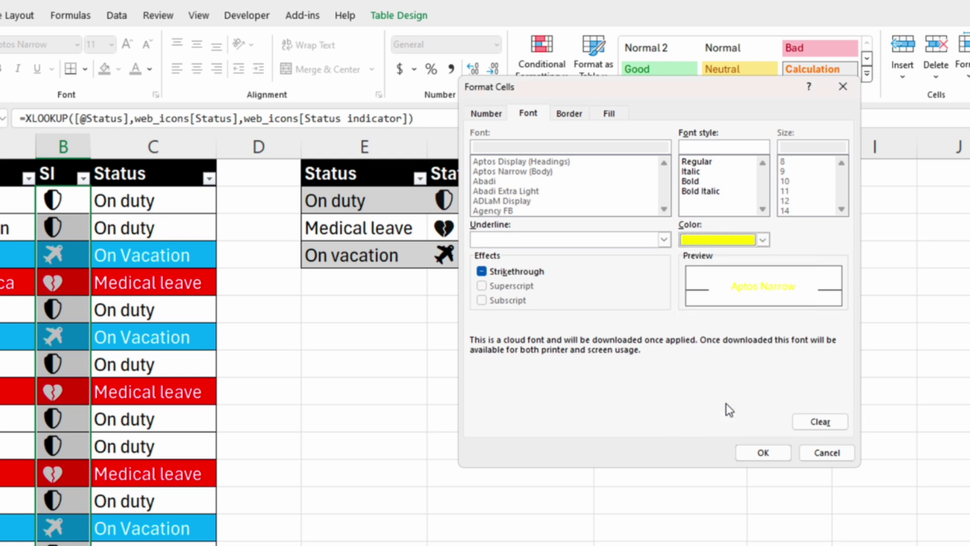
{"action": "left_click", "coordinate": [760, 454]}
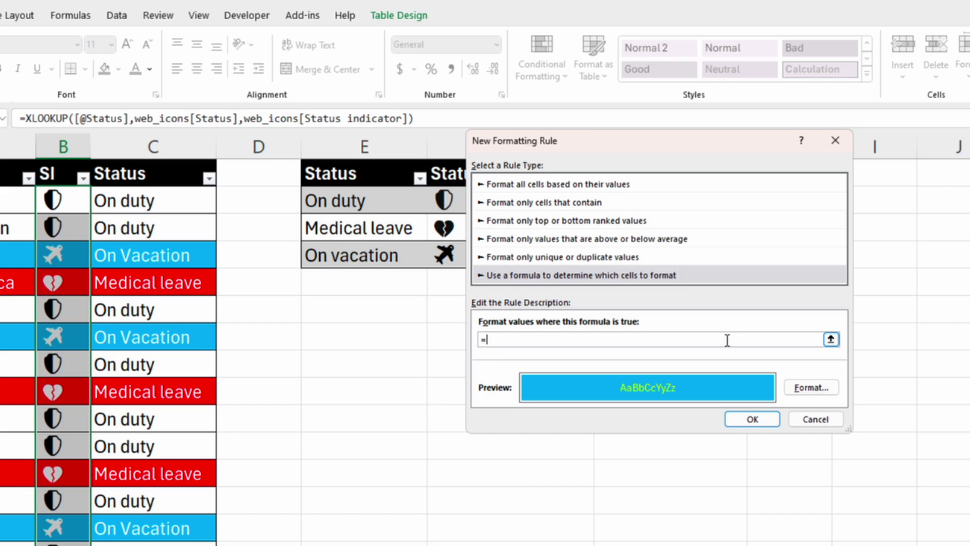
Step: Set the rule's formula to =$C2="On Vacation" and apply it to the SI column
{"action": "type", "text": "C"}
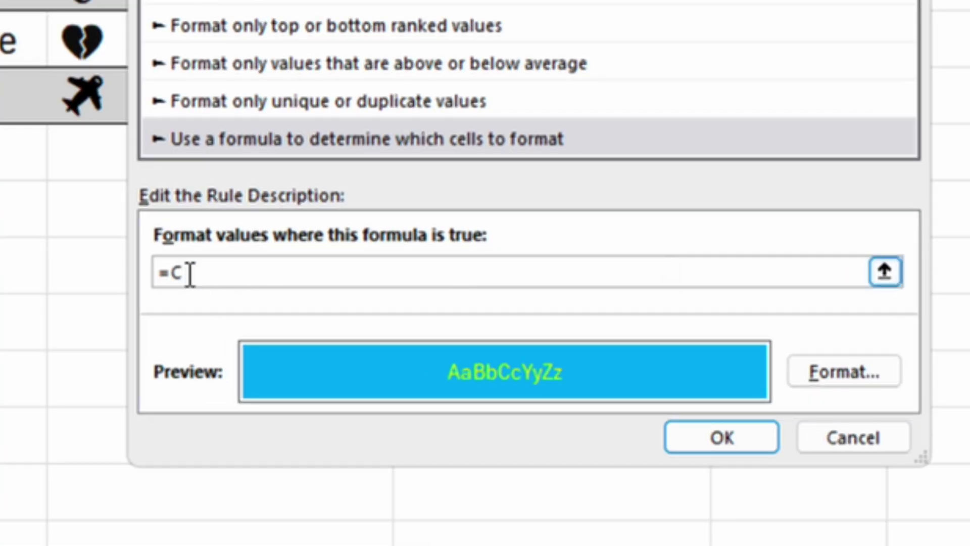
{"action": "key", "text": "BackSpace"}
{"action": "type", "text": "$C"}
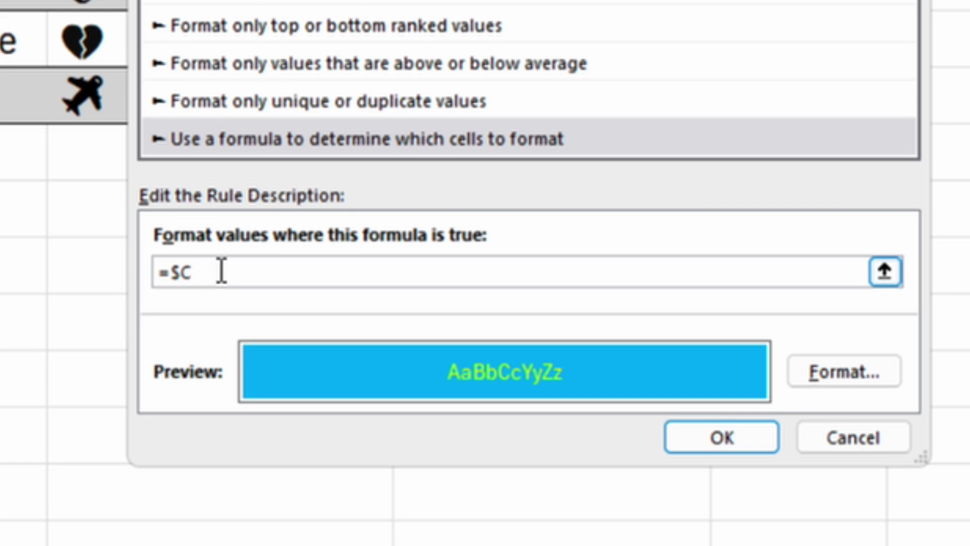
{"action": "type", "text": "2="}
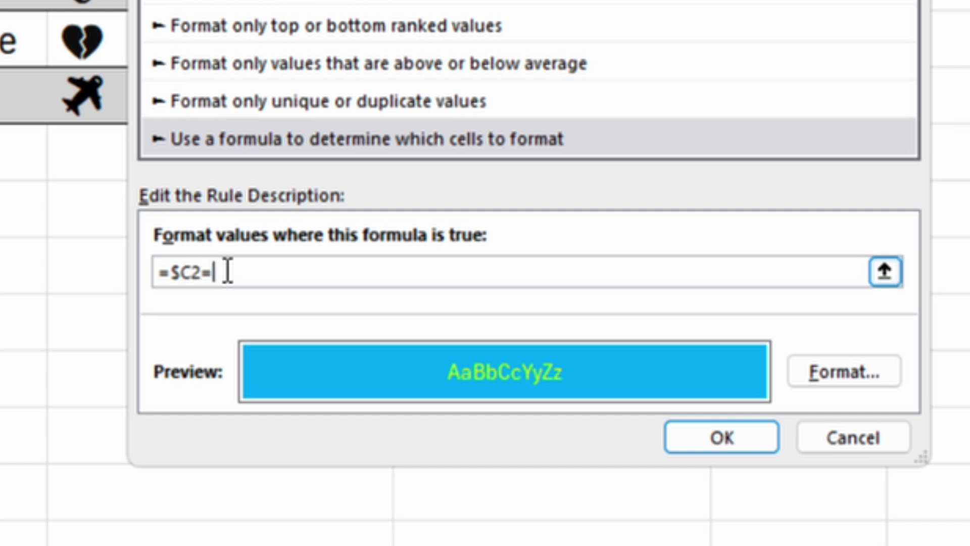
{"action": "type", "text": "\"On Vacation\""}
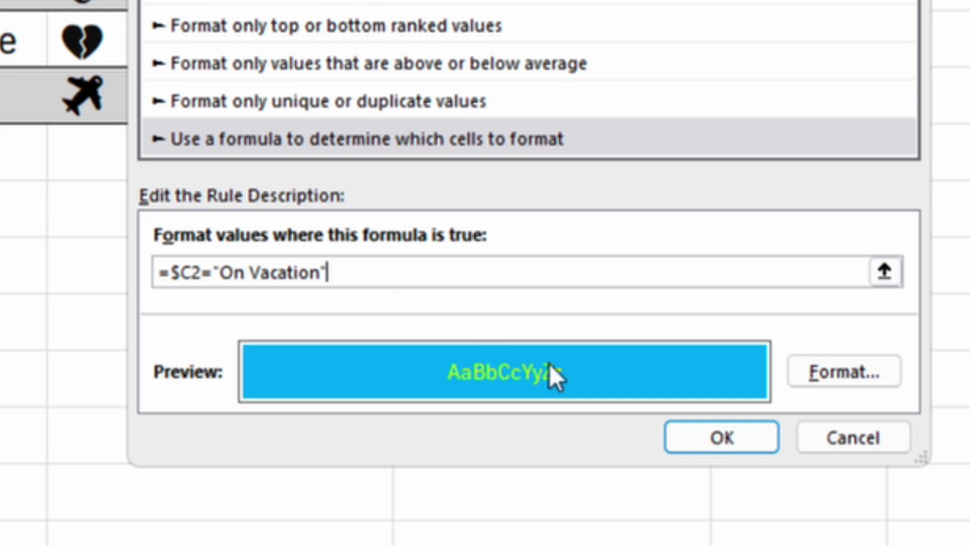
{"action": "left_click", "coordinate": [702, 438]}
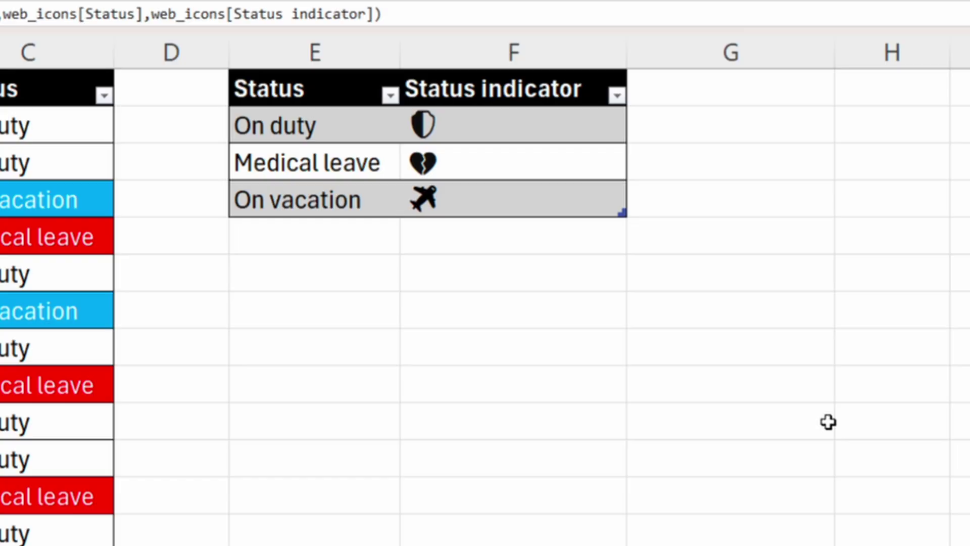
{"action": "left_click", "coordinate": [425, 335]}
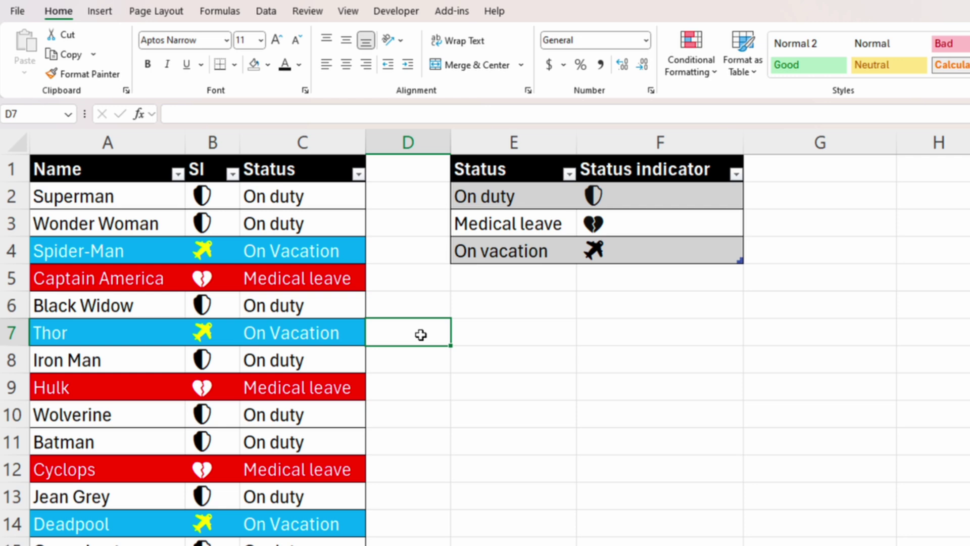
Step: Add the status "Lost in battle" in E5 as a new row of the status indicator table
{"action": "left_click", "coordinate": [488, 282]}
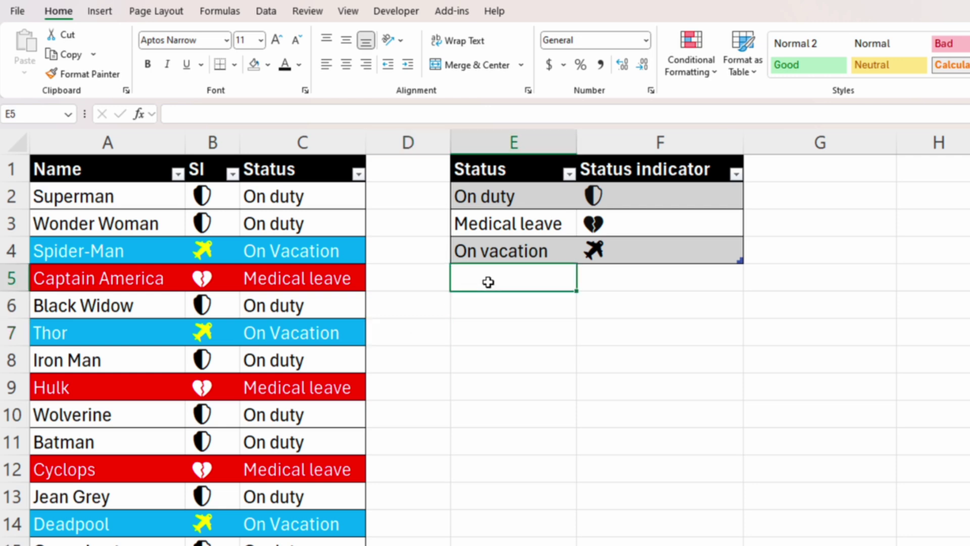
{"action": "type", "text": "Lo"}
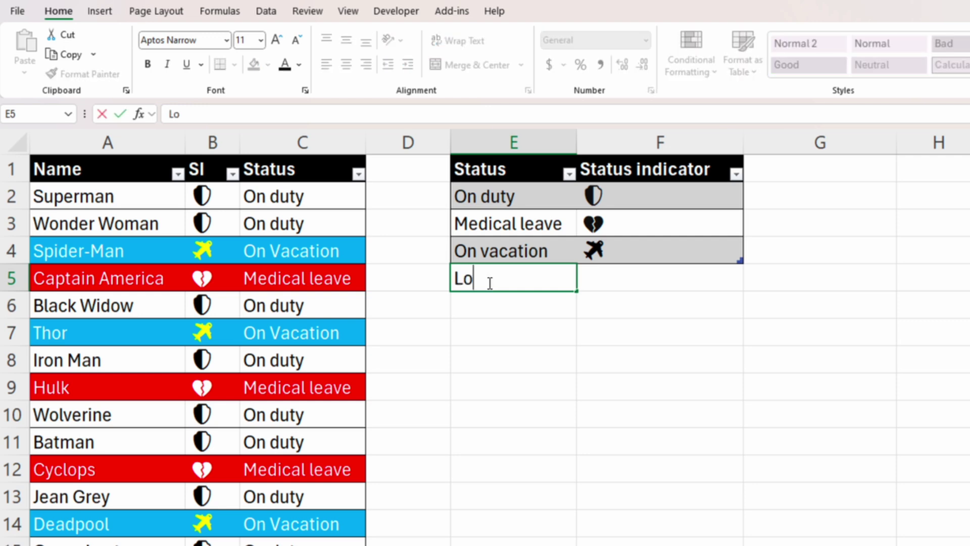
{"action": "type", "text": "st in battle"}
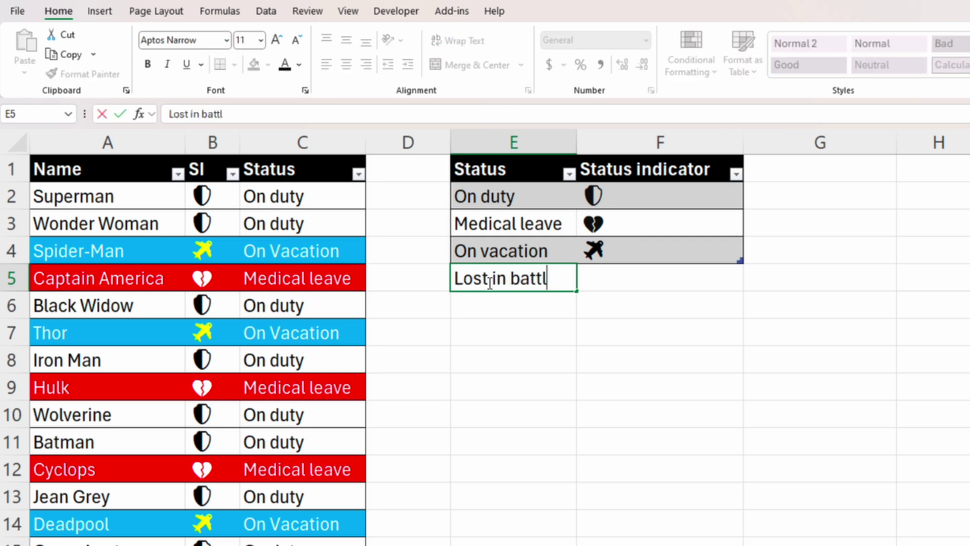
{"action": "key", "text": "Return"}
Step: Add "Lost in battle" to the source of the data validation list for all Status cells in column C
{"action": "left_click", "coordinate": [320, 198]}
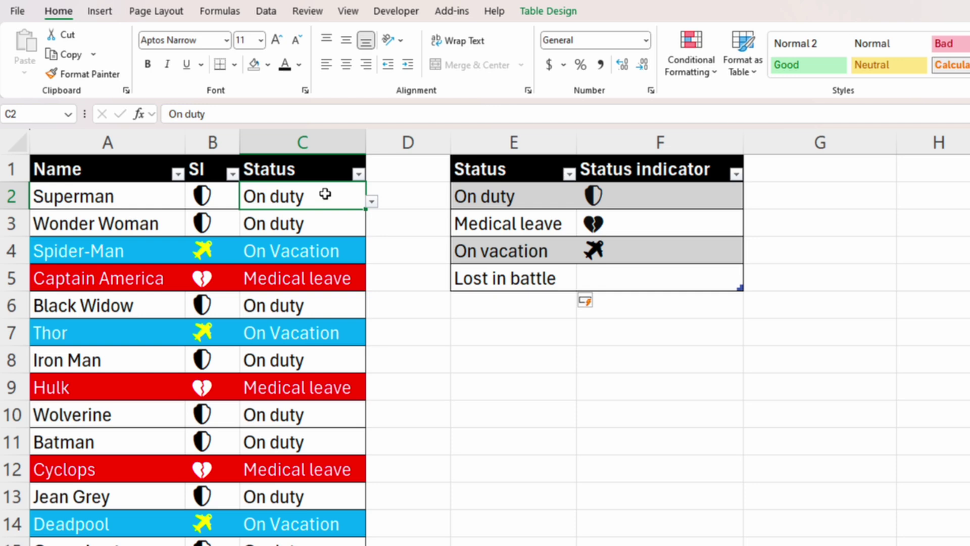
{"action": "left_click", "coordinate": [303, 155]}
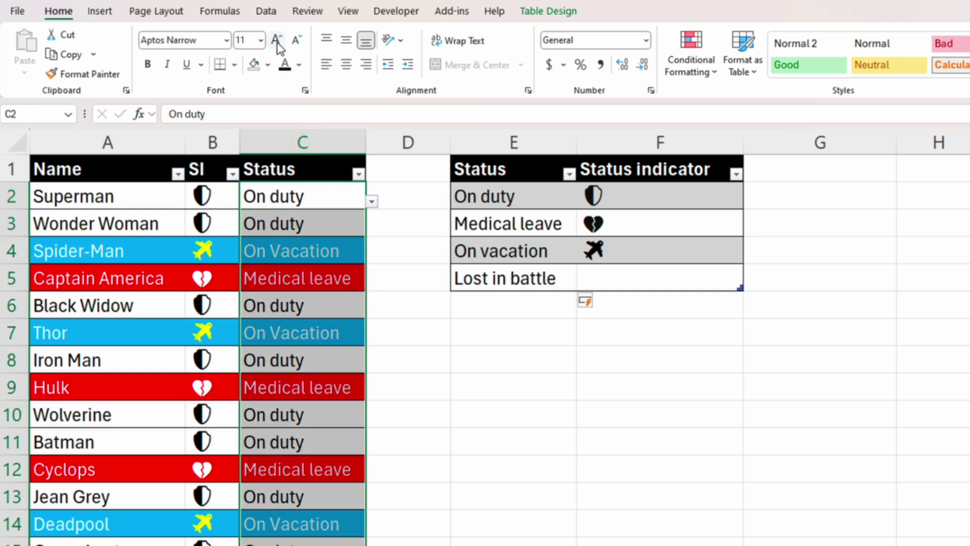
{"action": "left_click", "coordinate": [266, 11]}
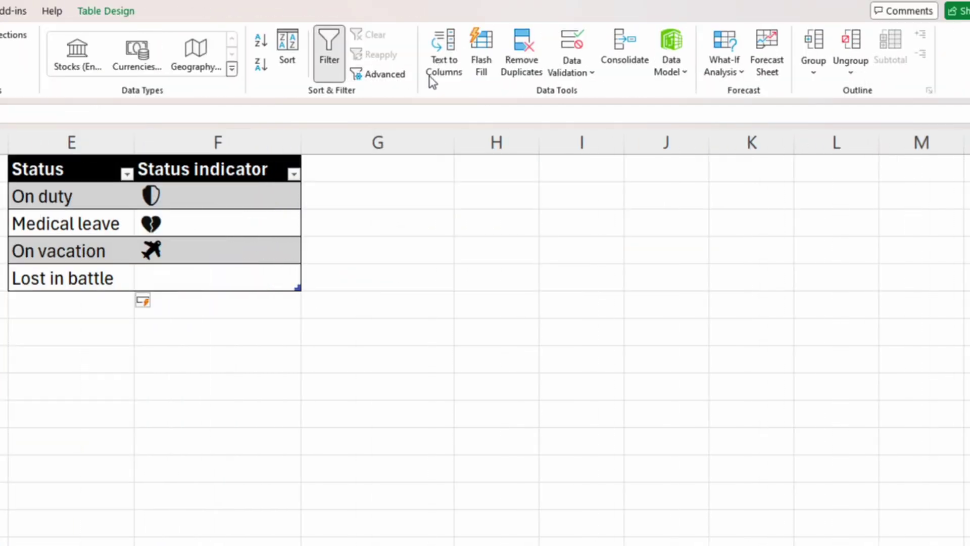
{"action": "left_click", "coordinate": [589, 77]}
{"action": "left_click", "coordinate": [589, 92]}
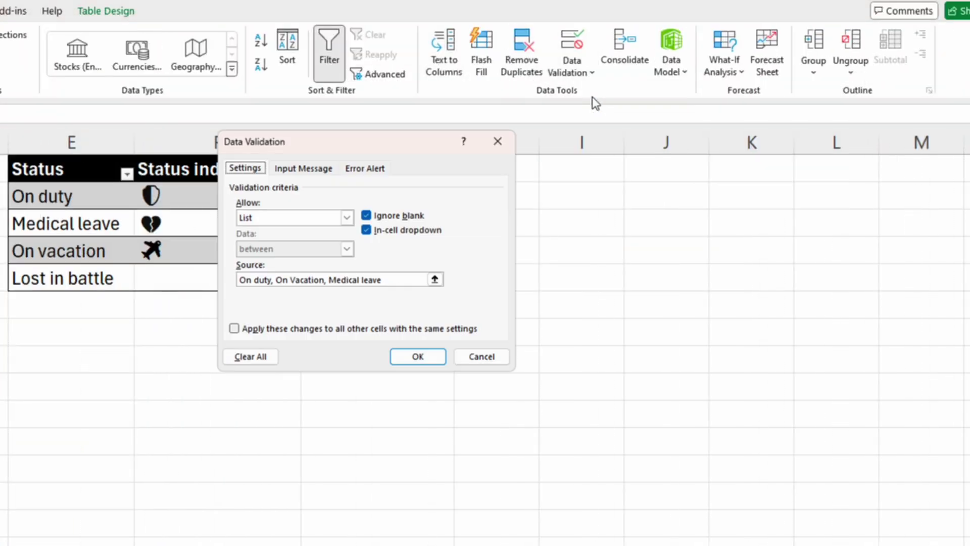
{"action": "left_click", "coordinate": [401, 283]}
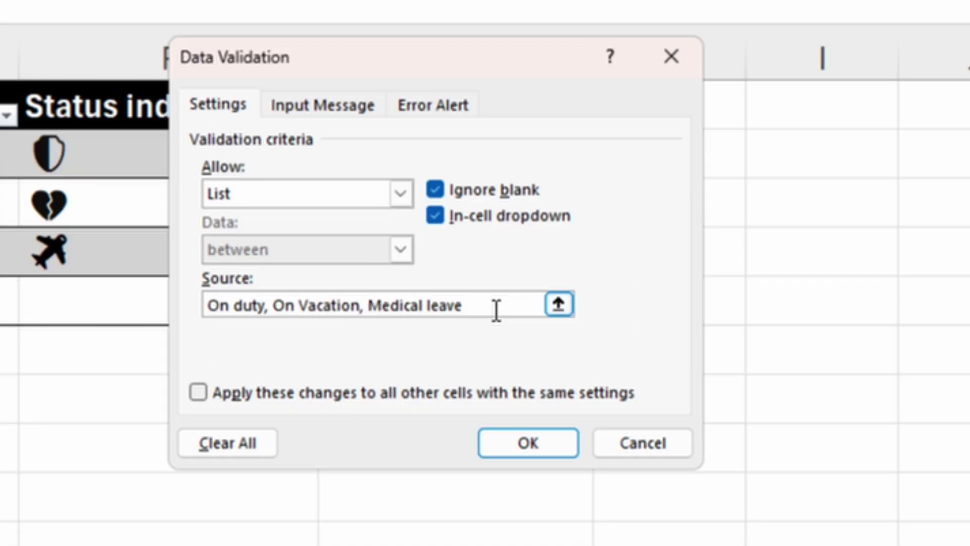
{"action": "type", "text": ", Lost in battle"}
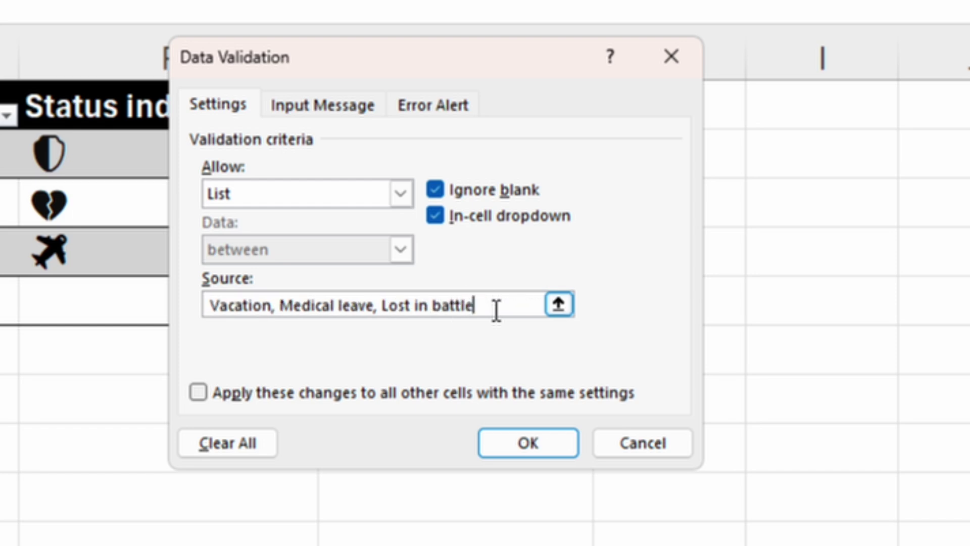
{"action": "left_click", "coordinate": [536, 441]}
{"action": "left_click", "coordinate": [407, 361]}
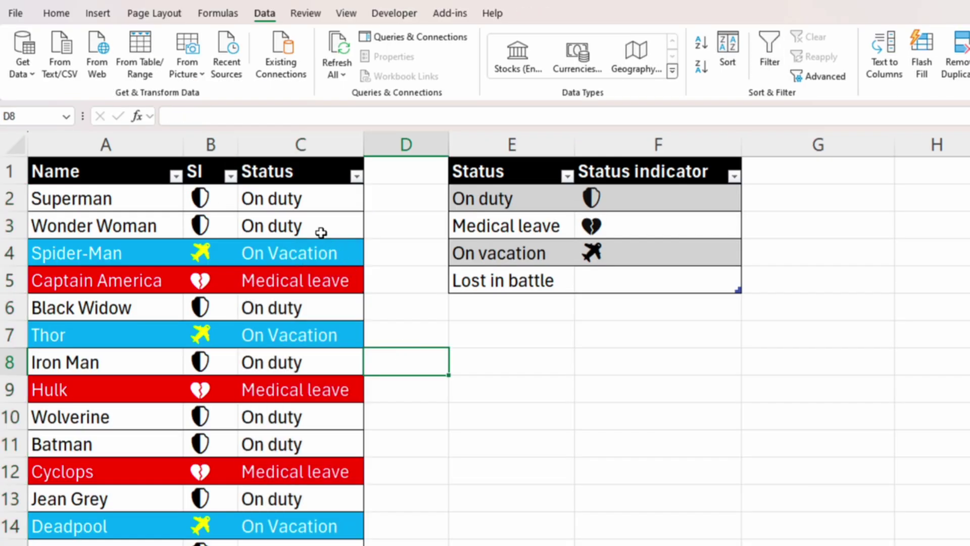
Step: Set Black Widow's status in C6 to "Lost in battle" using the cell's validation list
{"action": "left_click", "coordinate": [354, 309]}
{"action": "left_click", "coordinate": [371, 313]}
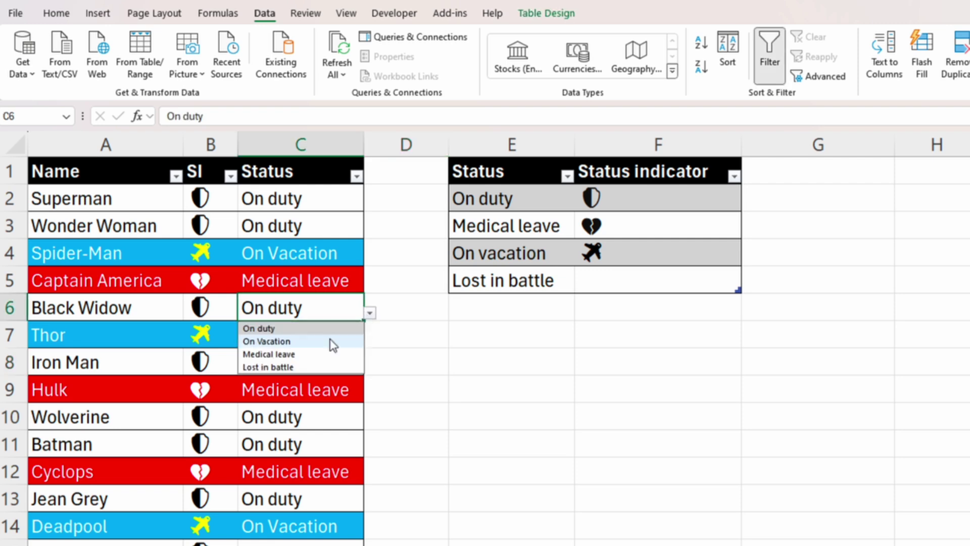
{"action": "left_click", "coordinate": [298, 368]}
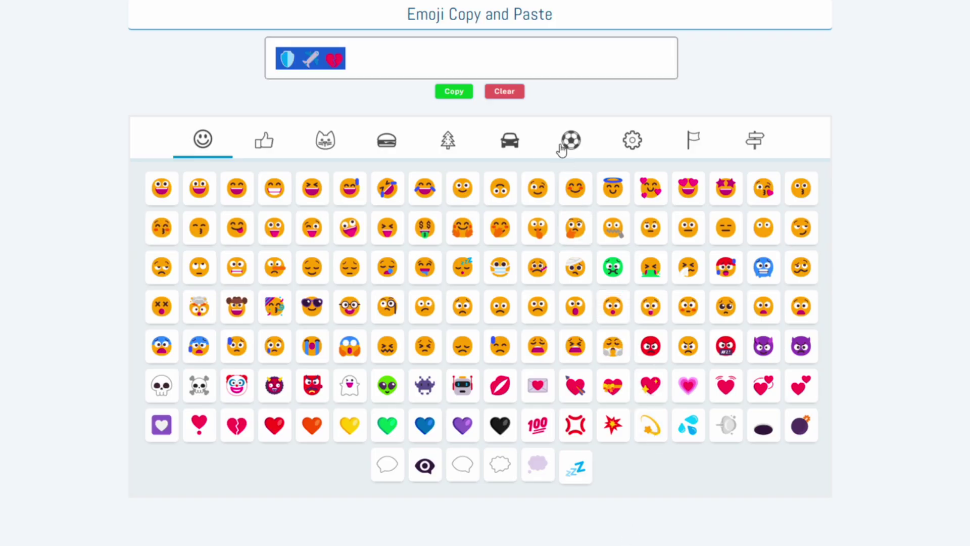
Step: On the Made In Text emoji page, find the coffin among the object emojis, add it to the text box and copy only that emoji
{"action": "left_click", "coordinate": [570, 140]}
{"action": "left_click", "coordinate": [522, 145]}
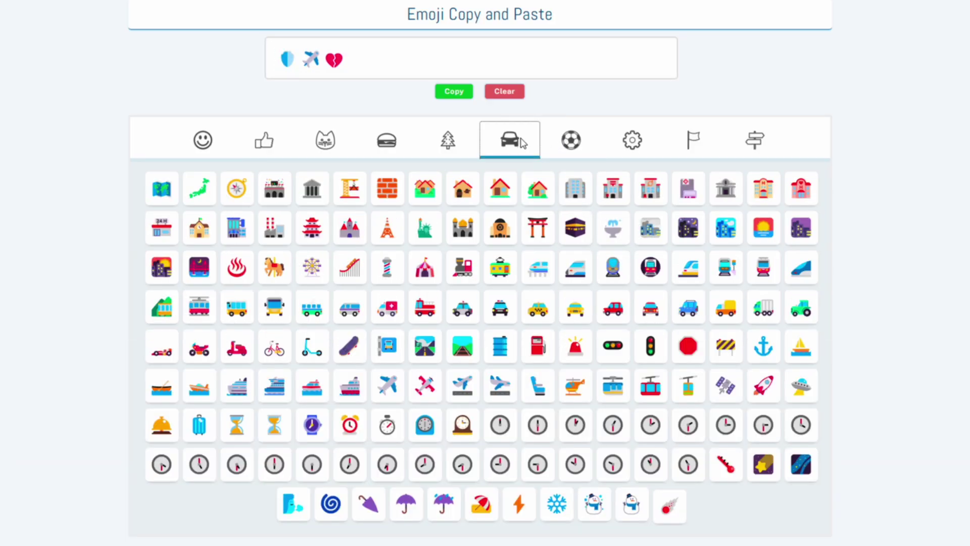
{"action": "left_click", "coordinate": [476, 145]}
{"action": "left_click", "coordinate": [579, 145]}
{"action": "left_click", "coordinate": [632, 141]}
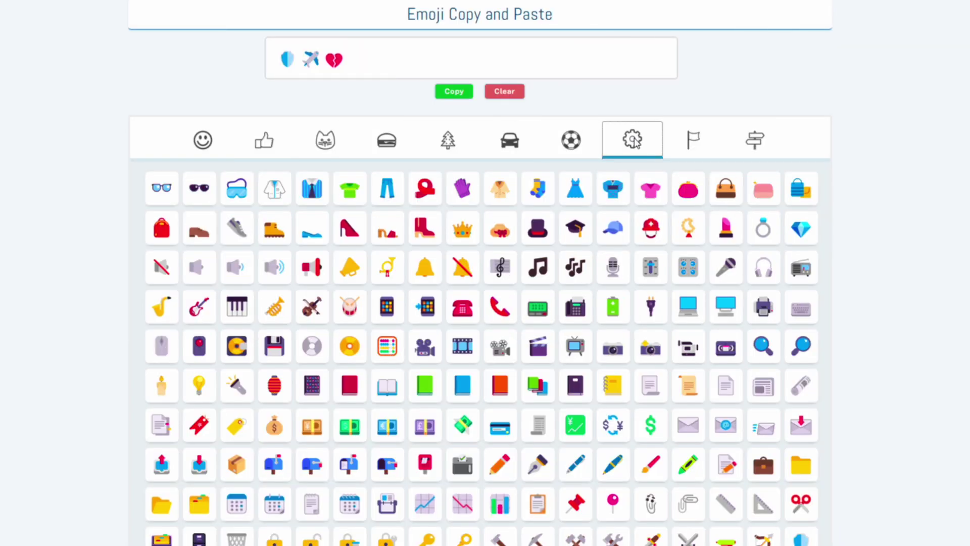
{"action": "scroll", "coordinate": [706, 227], "scroll_direction": "down", "scroll_amount": 7}
{"action": "left_click", "coordinate": [801, 258]}
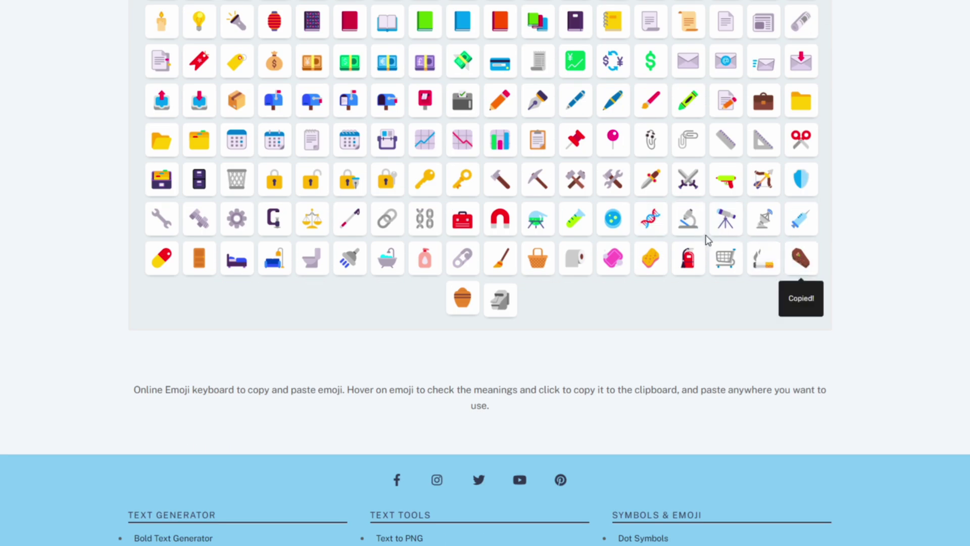
{"action": "scroll", "coordinate": [706, 237], "scroll_direction": "up", "scroll_amount": 7}
{"action": "double_click", "coordinate": [361, 172]}
{"action": "key", "text": "ctrl+c"}
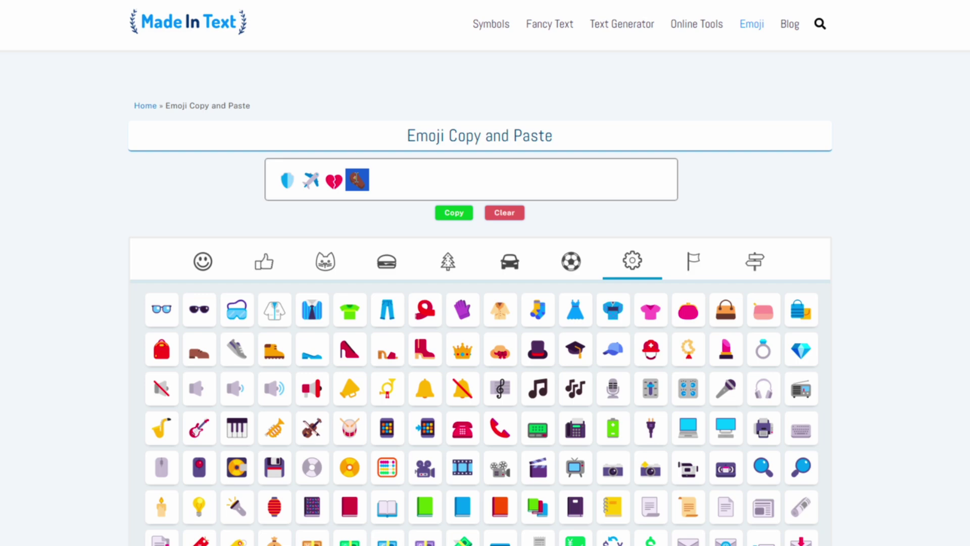
Step: Switch to the Excel workbook and paste the coffin emoji into F5 as the status indicator for "Lost in battle"
{"action": "left_click", "coordinate": [579, 537]}
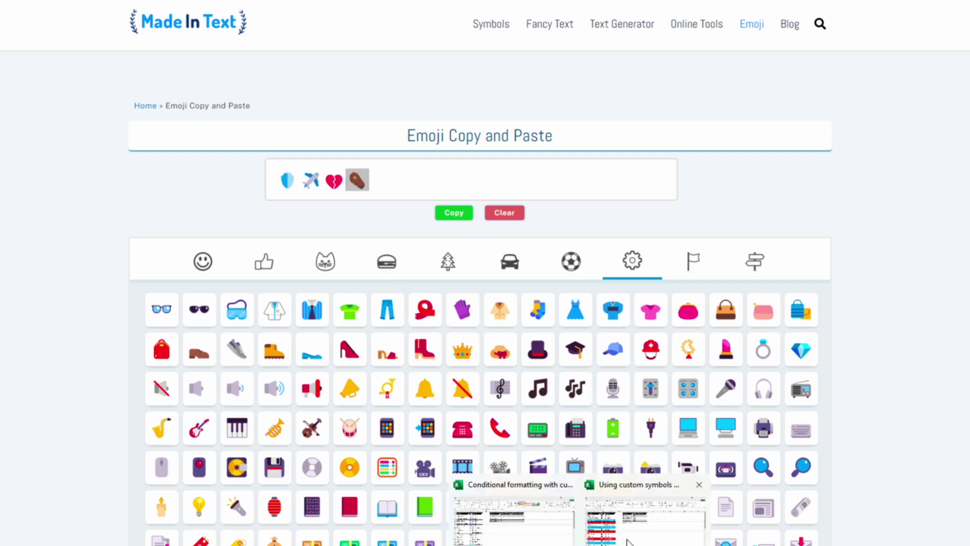
{"action": "left_click", "coordinate": [601, 509]}
{"action": "left_click", "coordinate": [394, 201]}
{"action": "key", "text": "ctrl+v"}
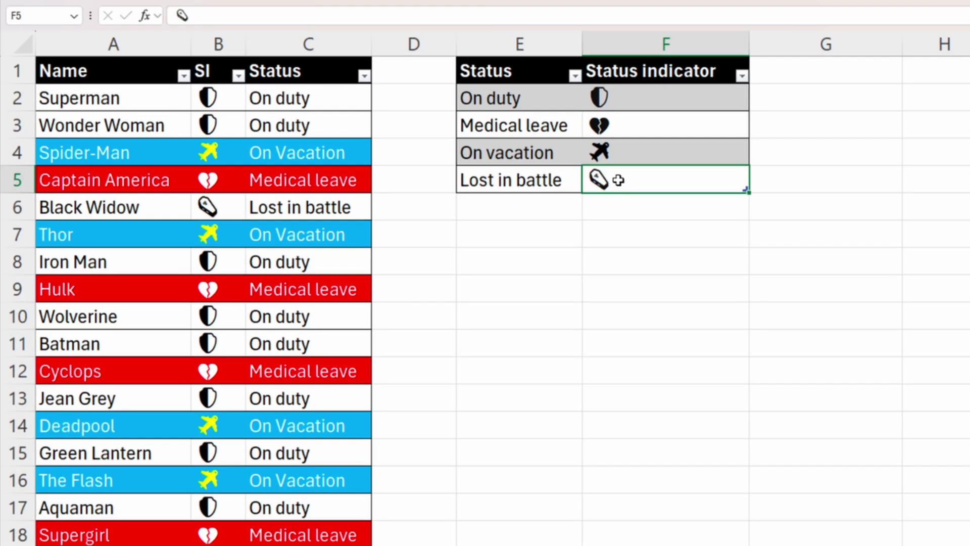